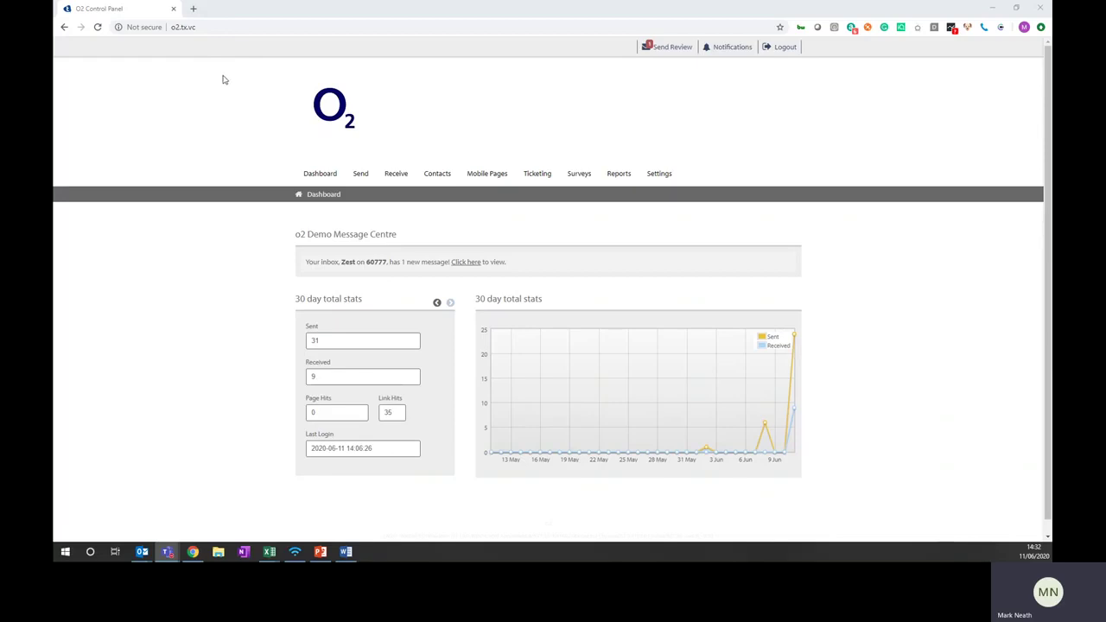
# Open the API Key List, cancel a new key, and select the first key's text
pyautogui.moveTo(360, 173)
pyautogui.moveTo(668, 182)
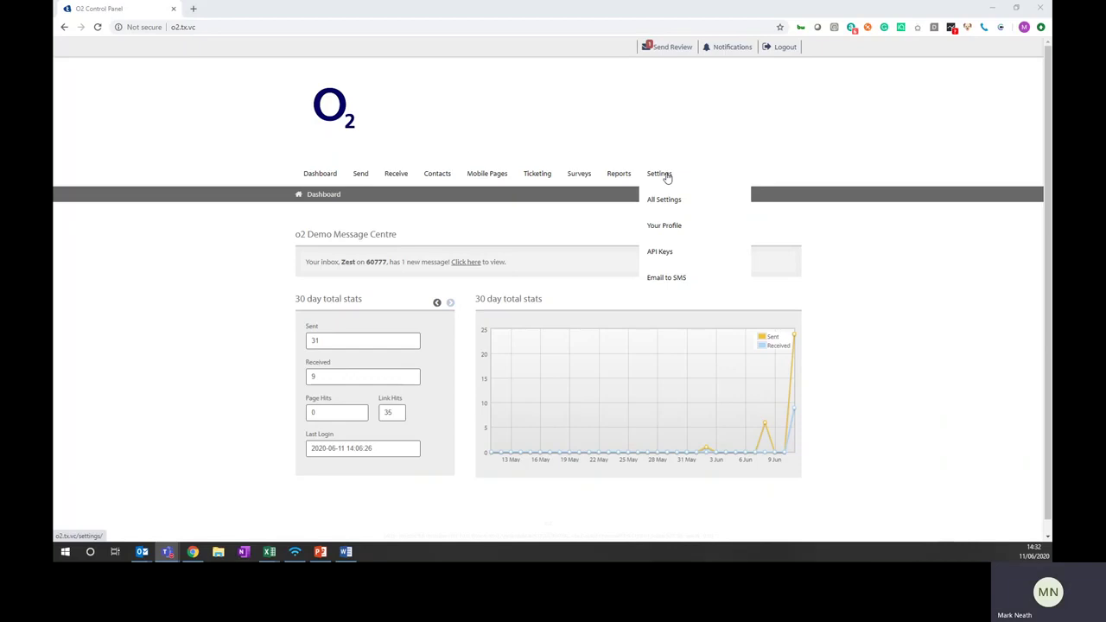
pyautogui.click(667, 251)
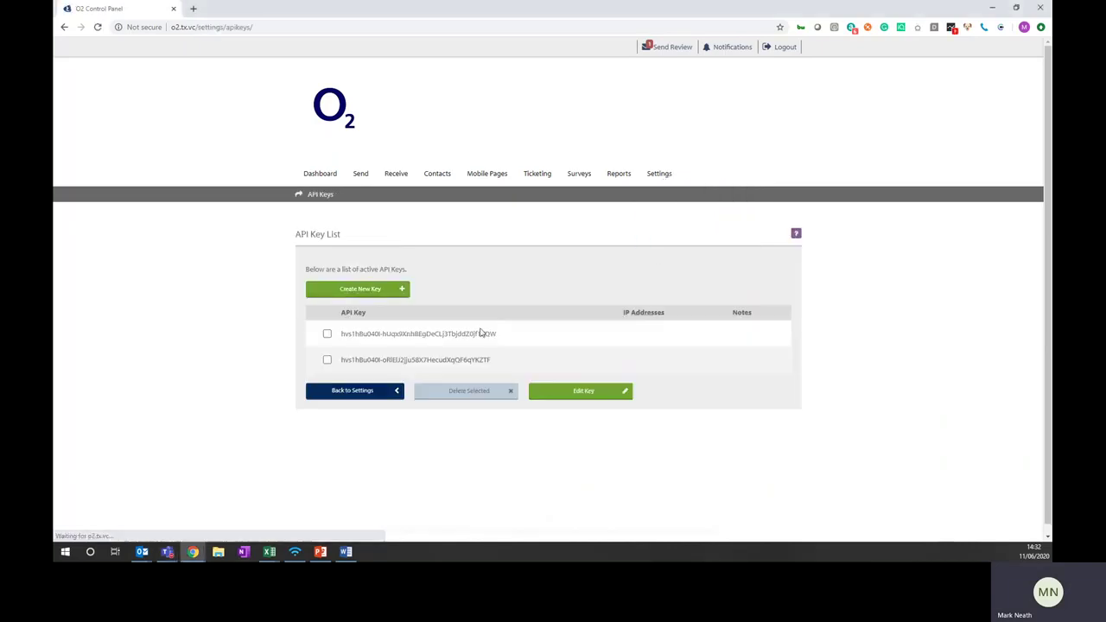
pyautogui.click(372, 292)
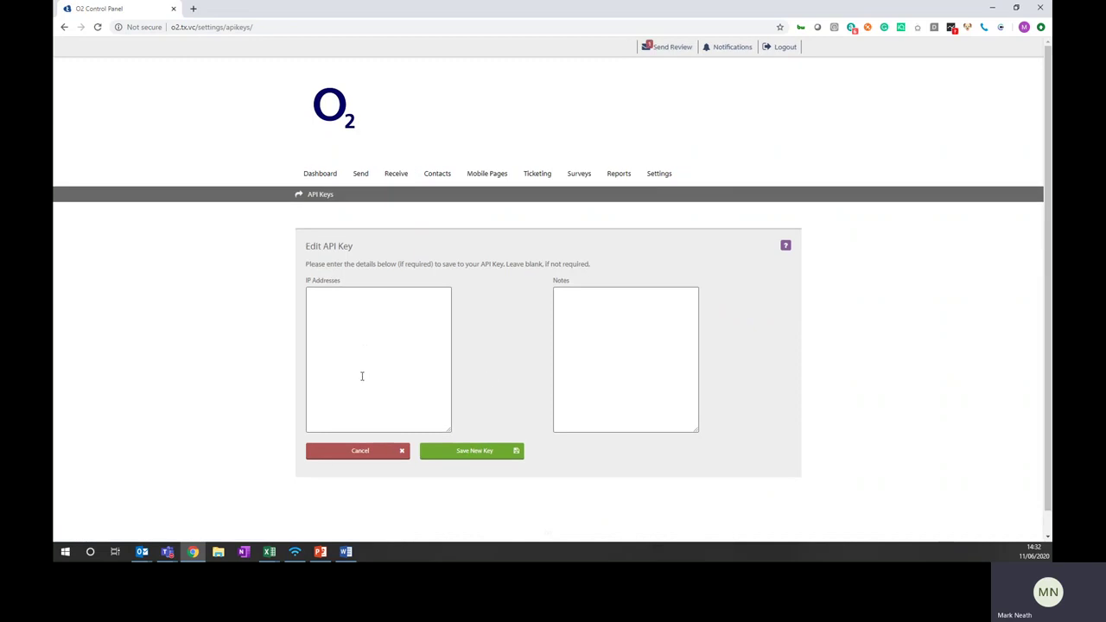
pyautogui.click(380, 458)
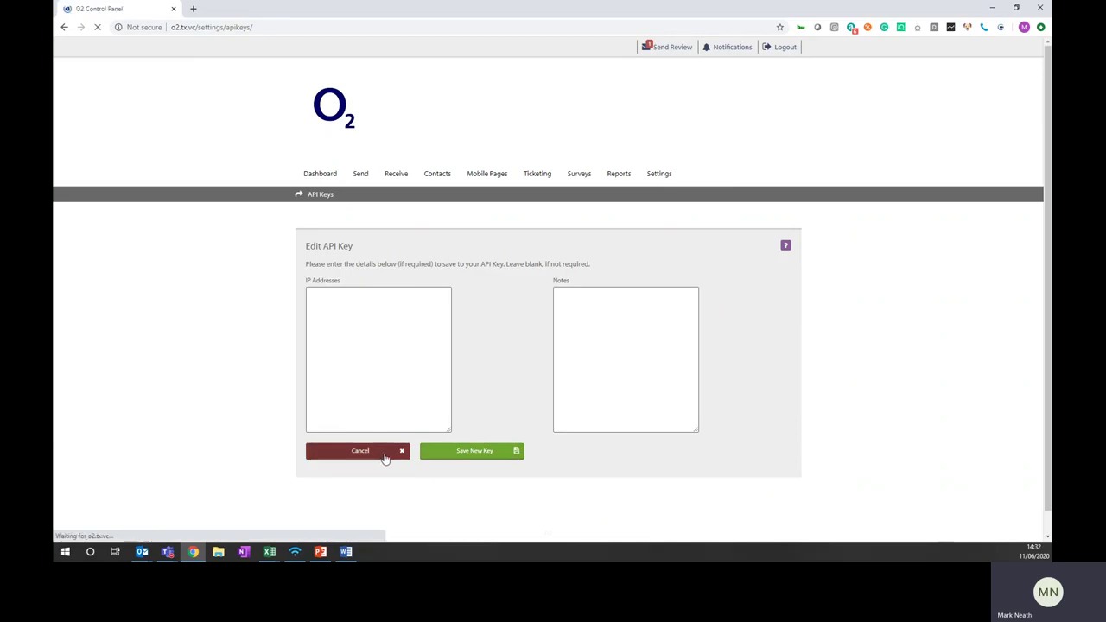
pyautogui.moveTo(501, 342); pyautogui.dragTo(343, 348)
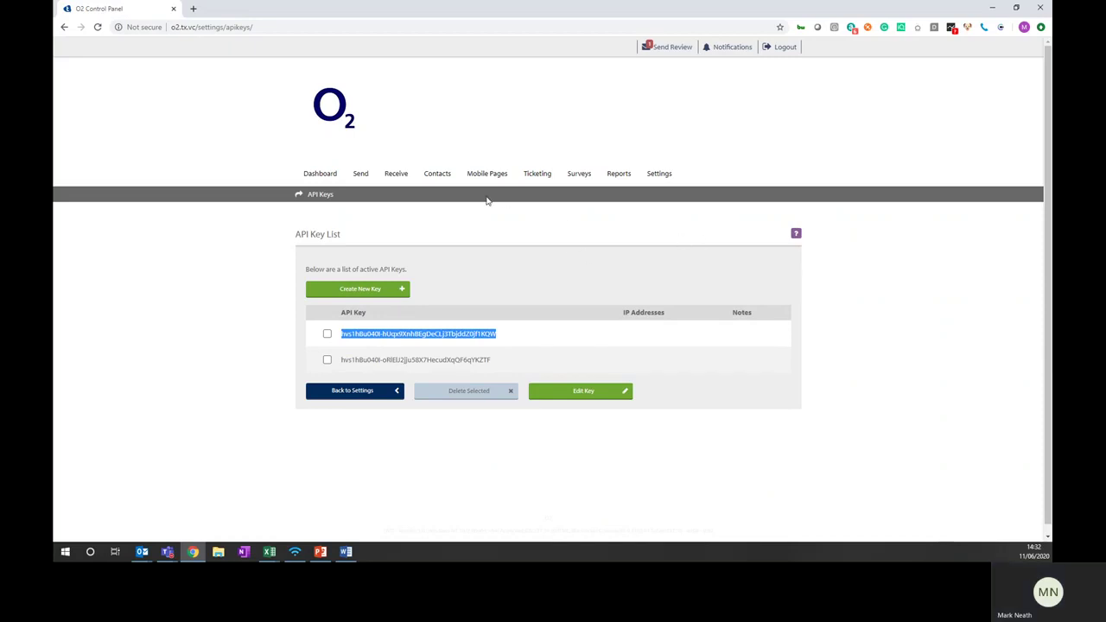
pyautogui.moveTo(426, 183)
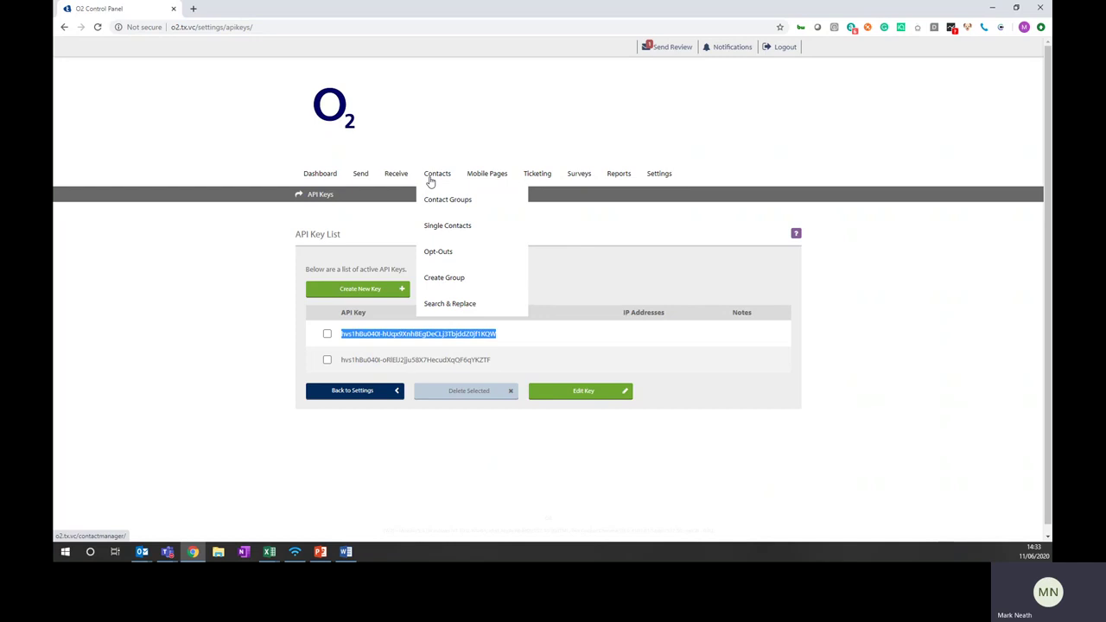
# Select the key-list intro sentence, then list the ticketing, ZEST and INCIDENT inboxes
pyautogui.moveTo(304, 268); pyautogui.dragTo(407, 270)
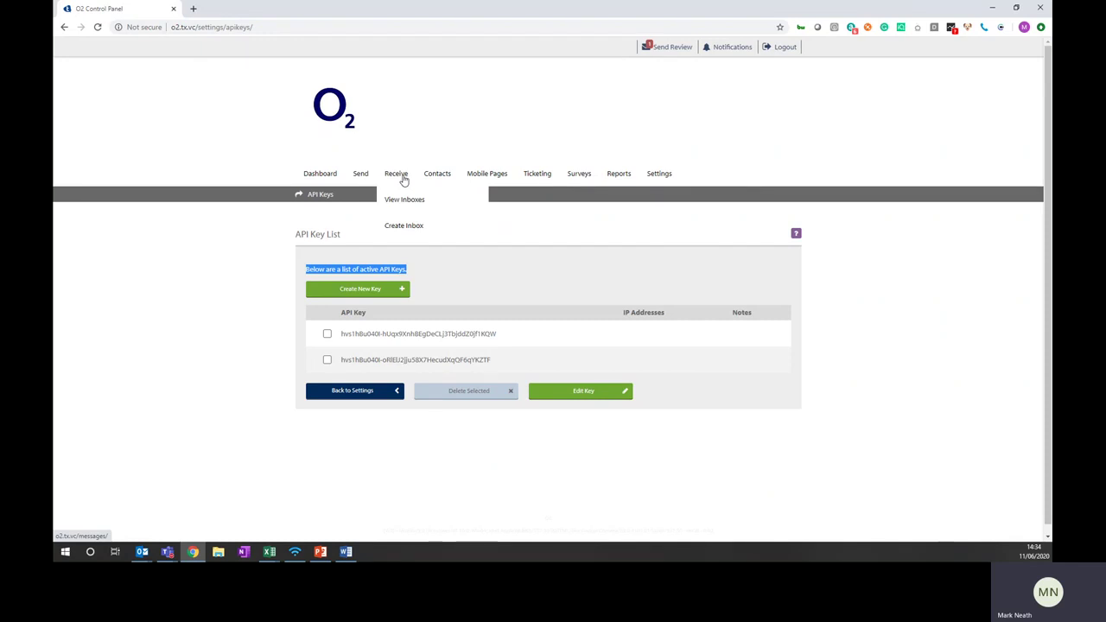
pyautogui.click(404, 199)
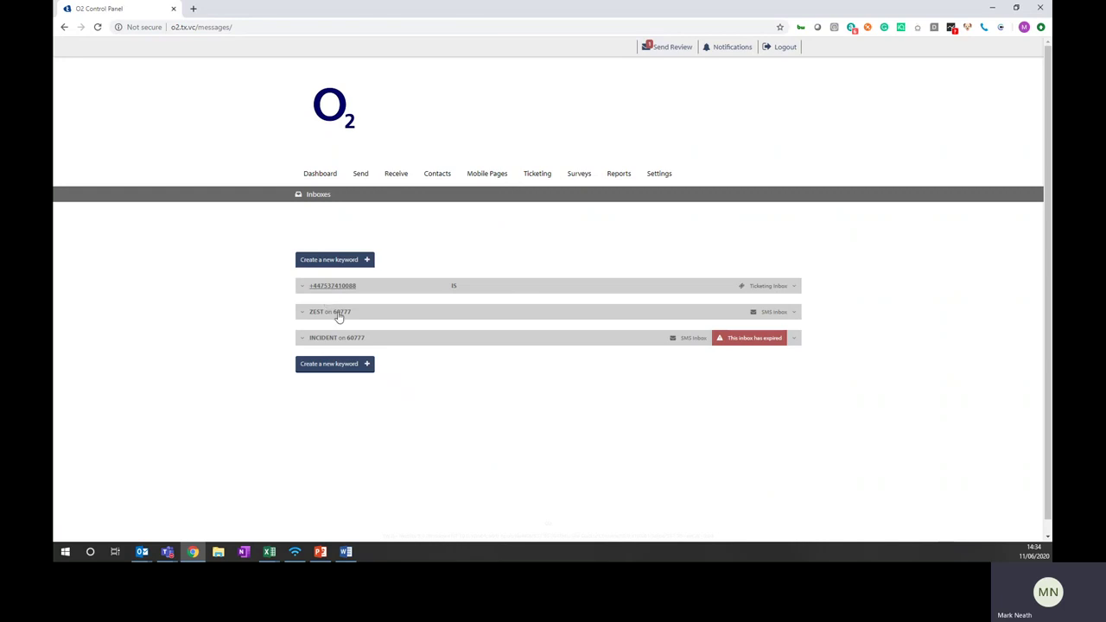
# Open the ZEST on 60777 inbox settings and review its Zest 4 autoresponse message
pyautogui.click(338, 316)
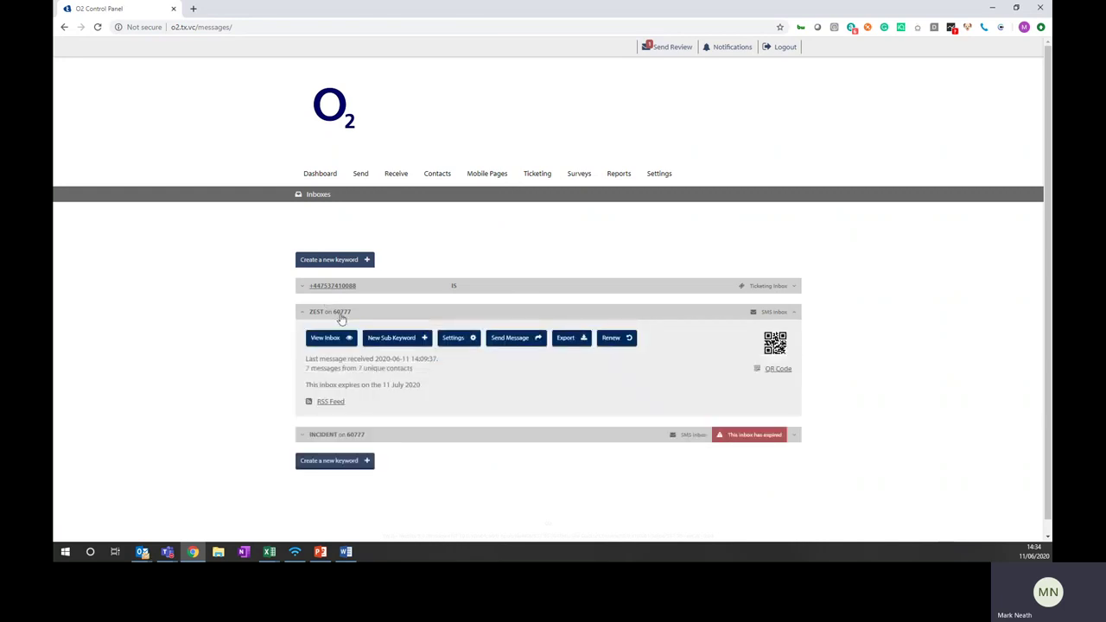
pyautogui.click(457, 341)
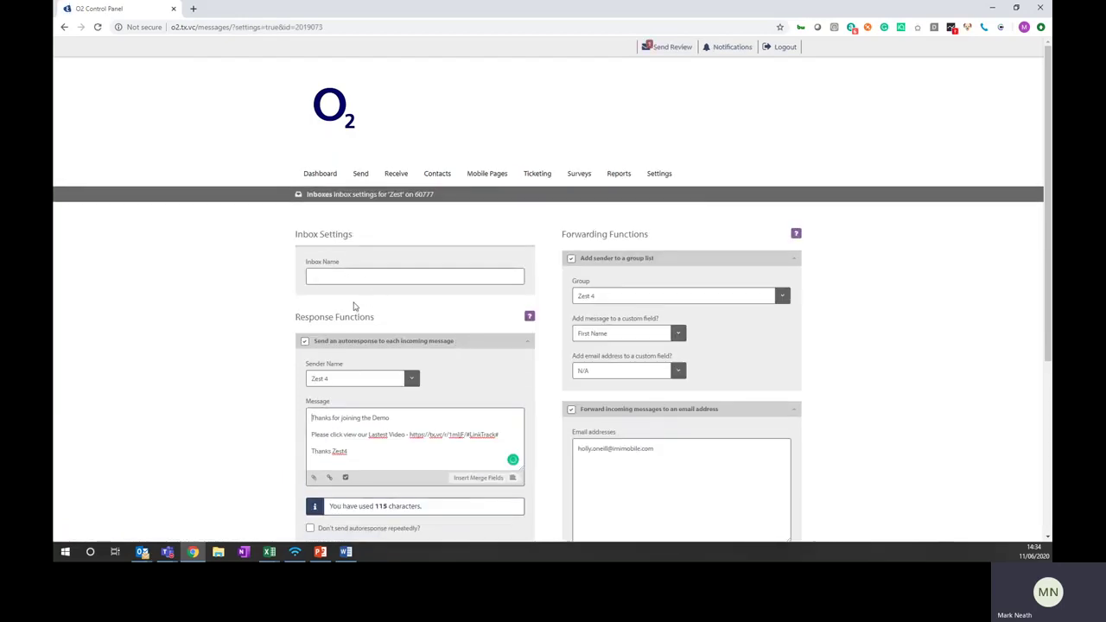
pyautogui.scroll(-1, 354, 306)
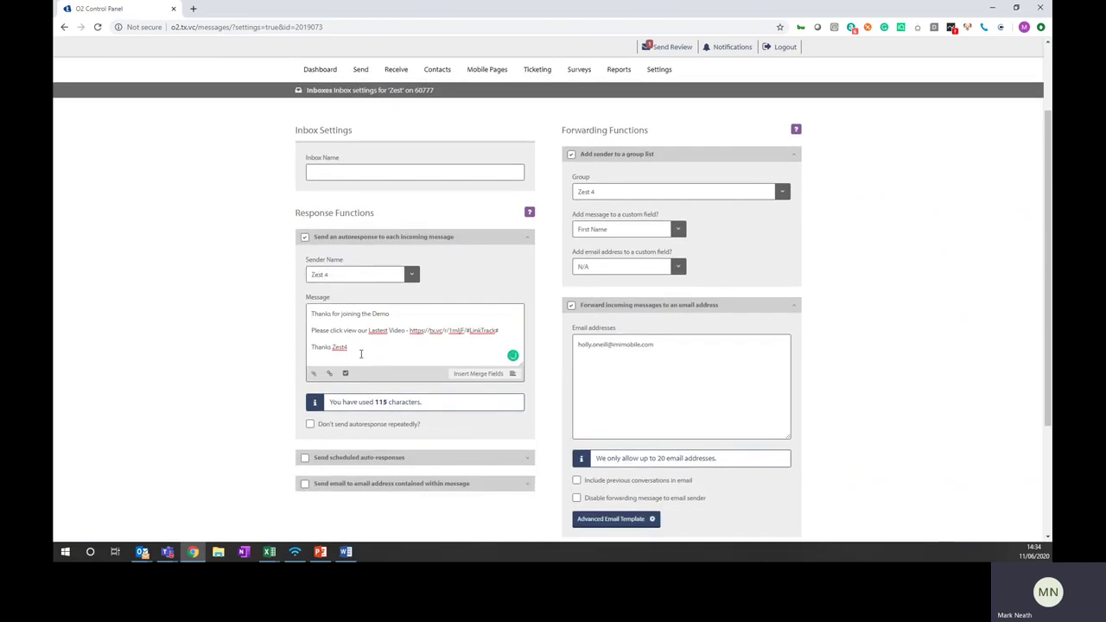
pyautogui.moveTo(362, 353); pyautogui.dragTo(313, 313)
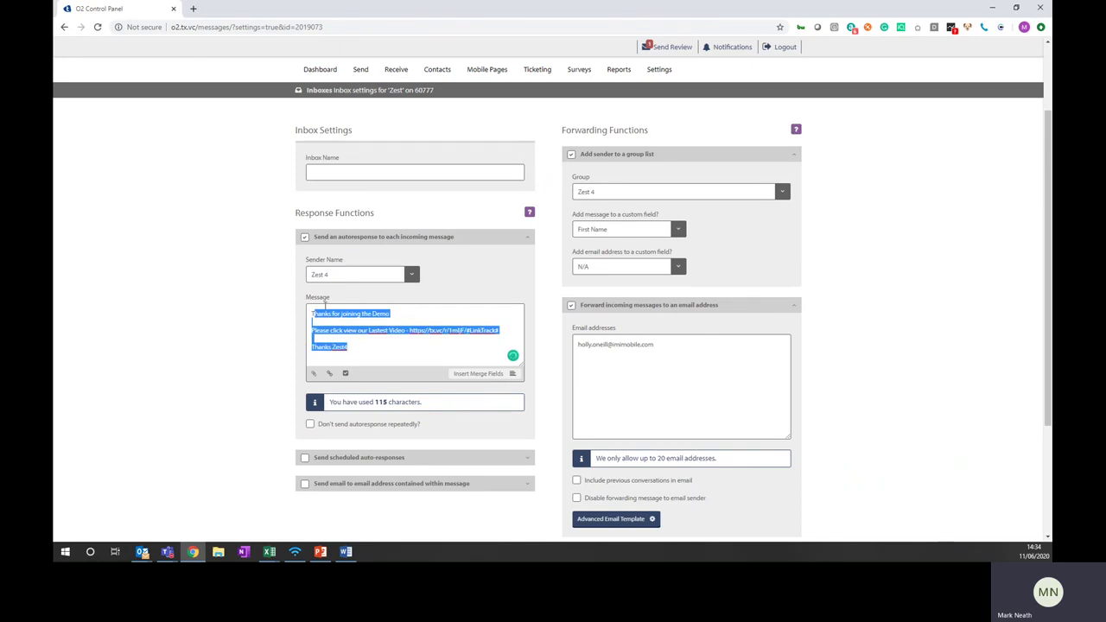
pyautogui.click(364, 347)
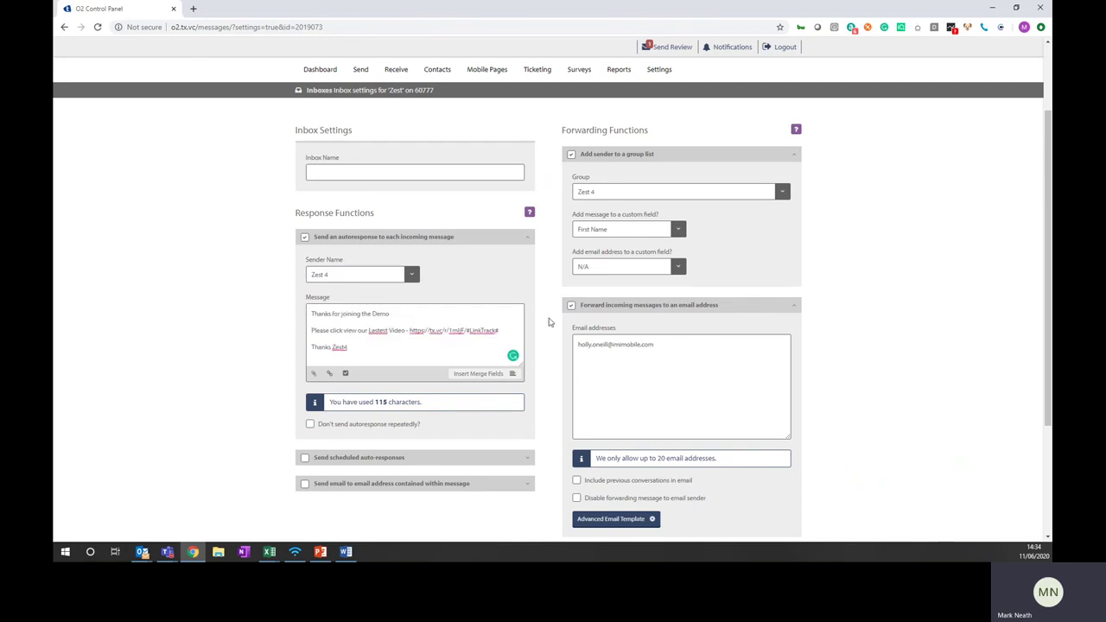
pyautogui.scroll(2, 699, 299)
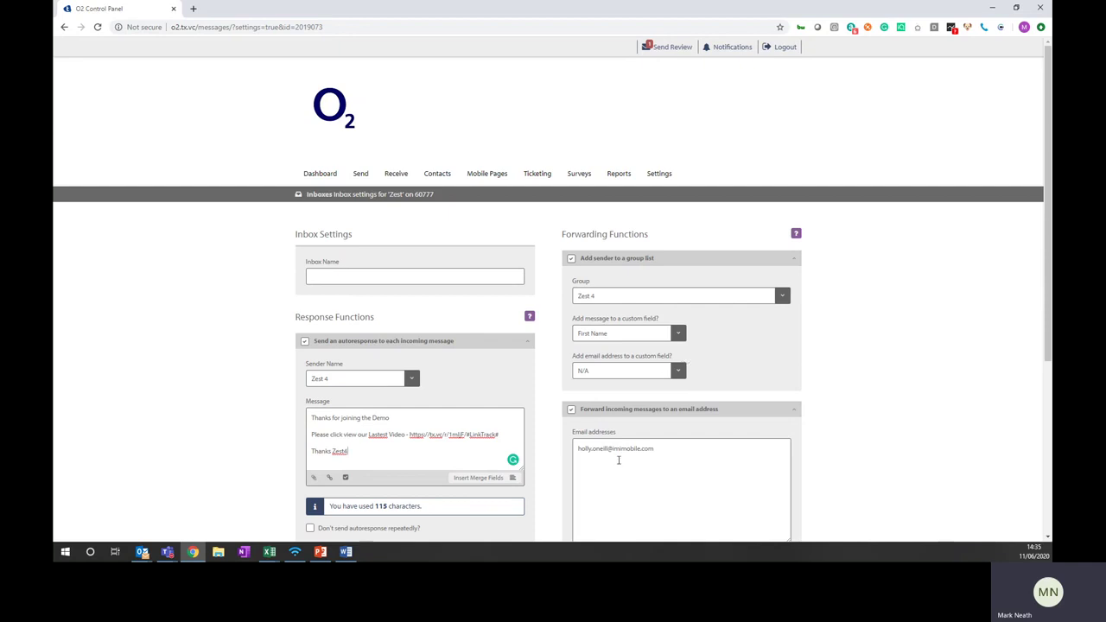
# Turn off ZEST email forwarding, toggling URL and mobile forwarding on and back off
pyautogui.scroll(-3, 618, 460)
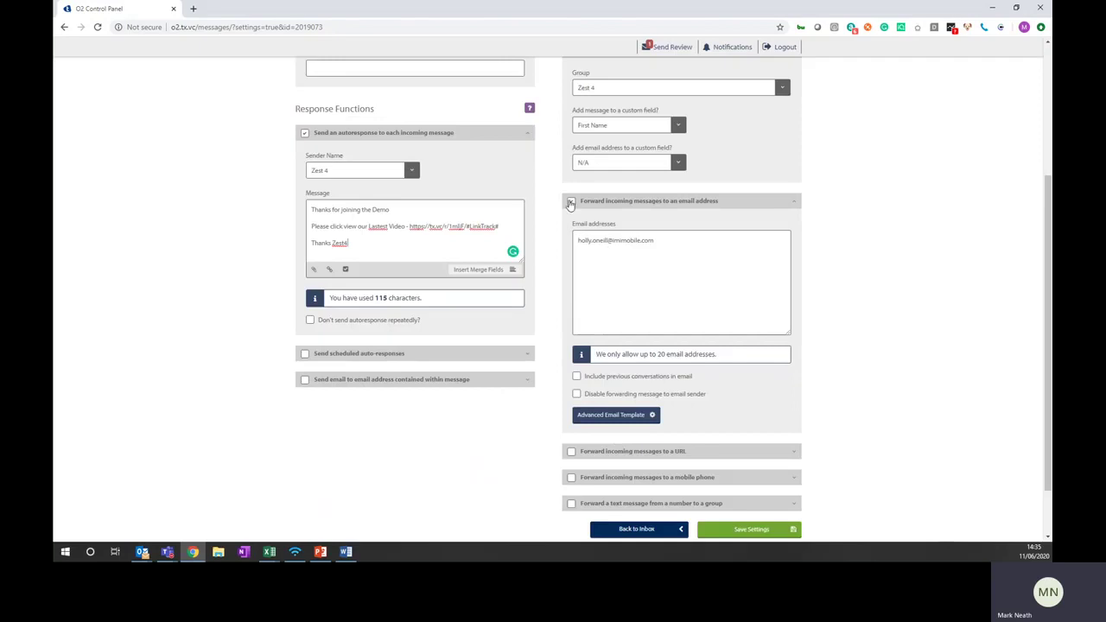
pyautogui.click(570, 202)
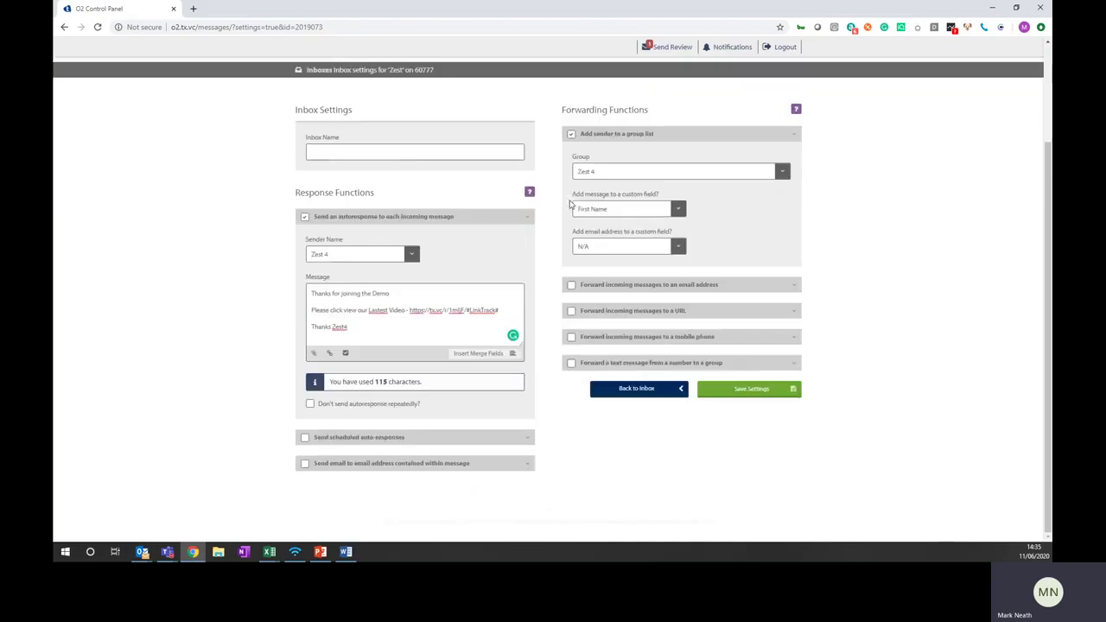
pyautogui.click(619, 313)
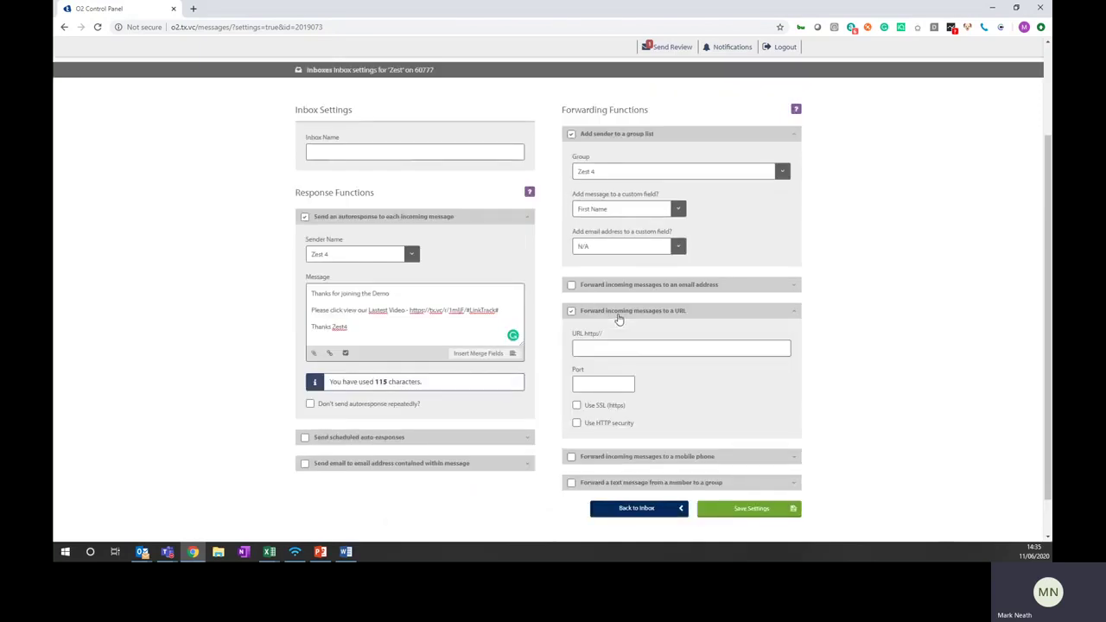
pyautogui.click(618, 315)
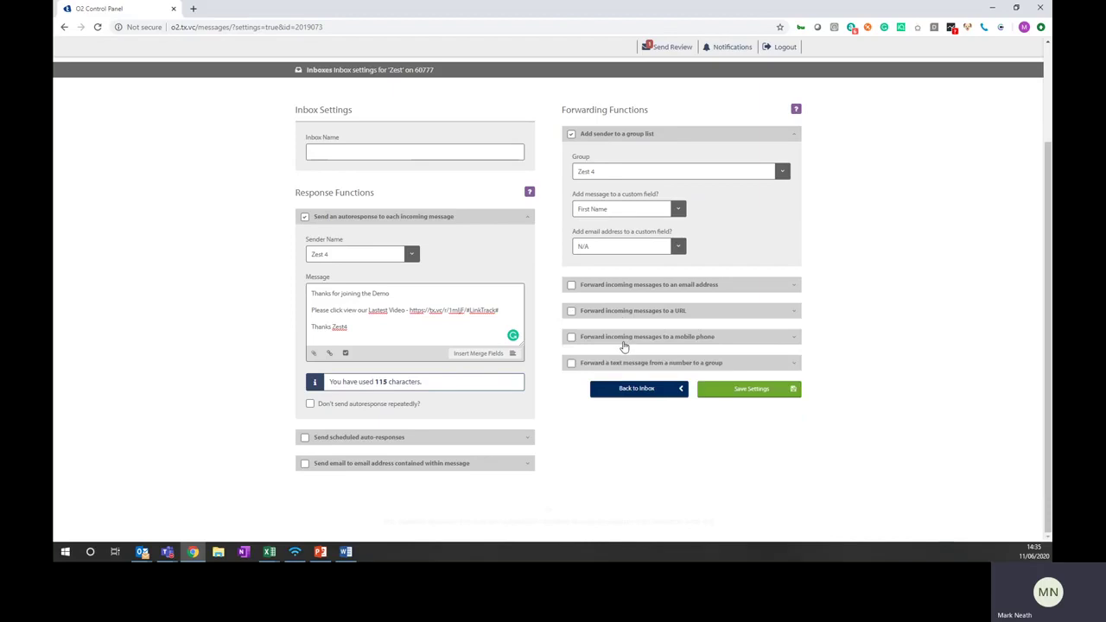
pyautogui.click(623, 339)
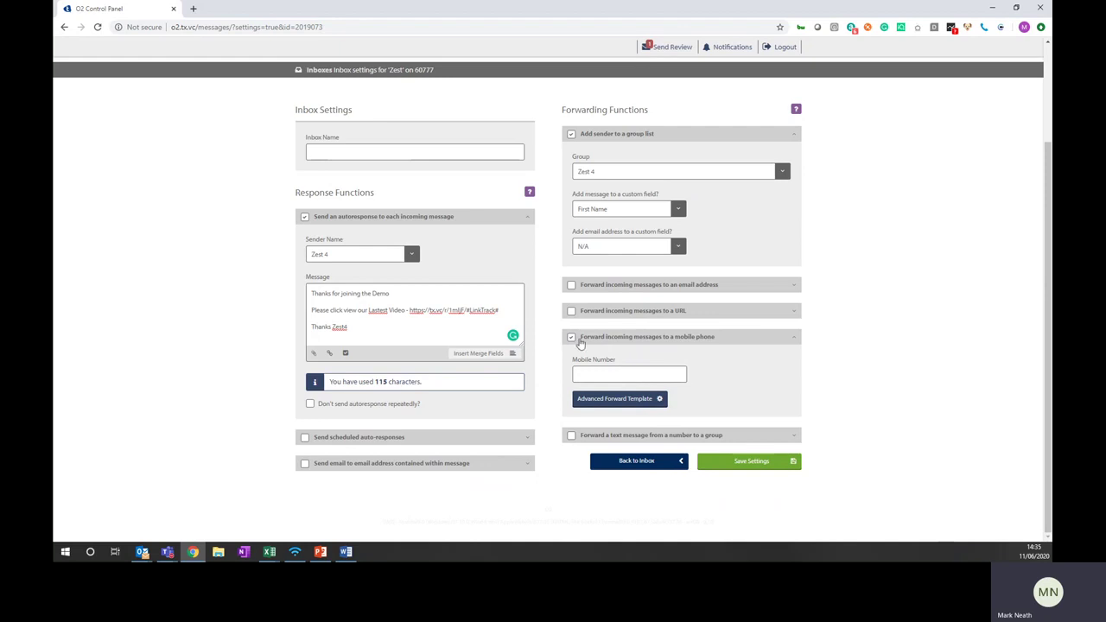
pyautogui.click(572, 338)
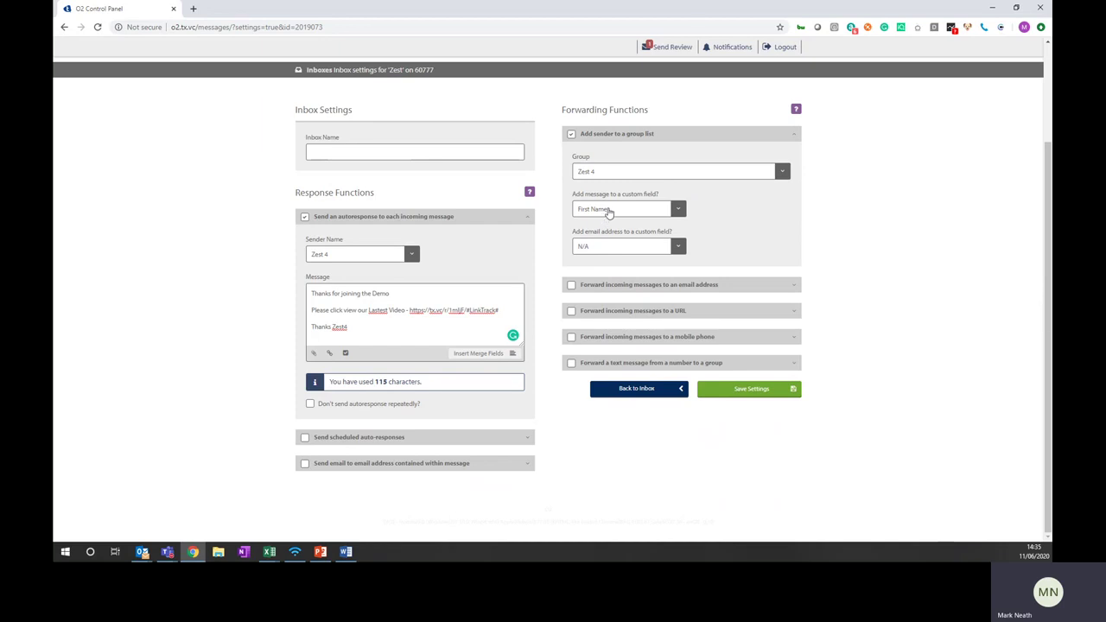
pyautogui.scroll(1, 609, 220)
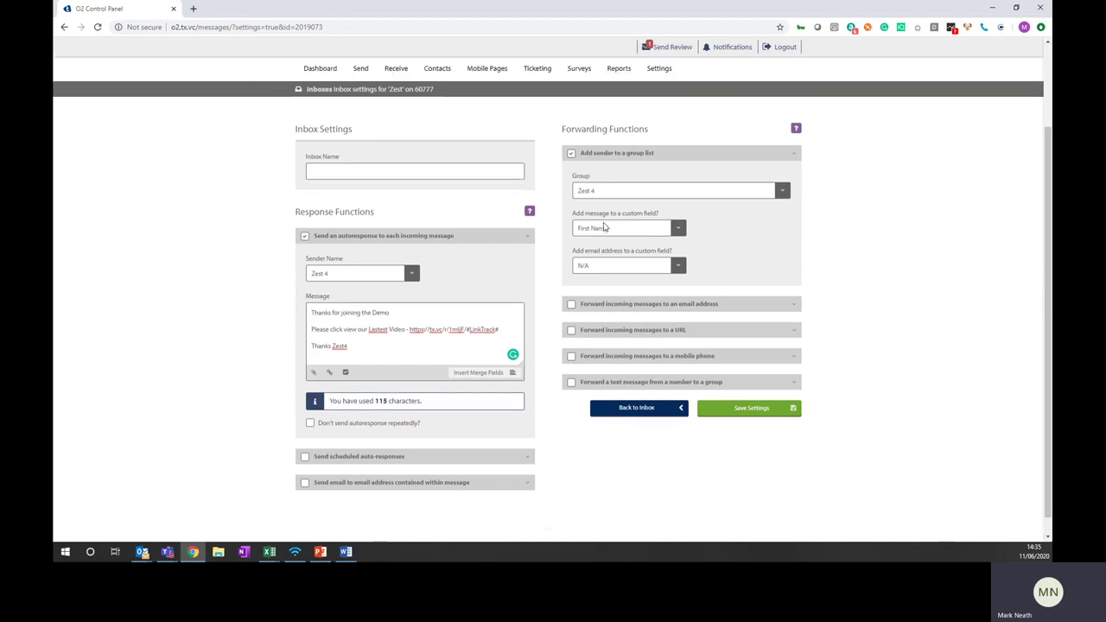
# Open the Zest 4 contact group and its Add/Paste/Upload single-contact form
pyautogui.click(449, 105)
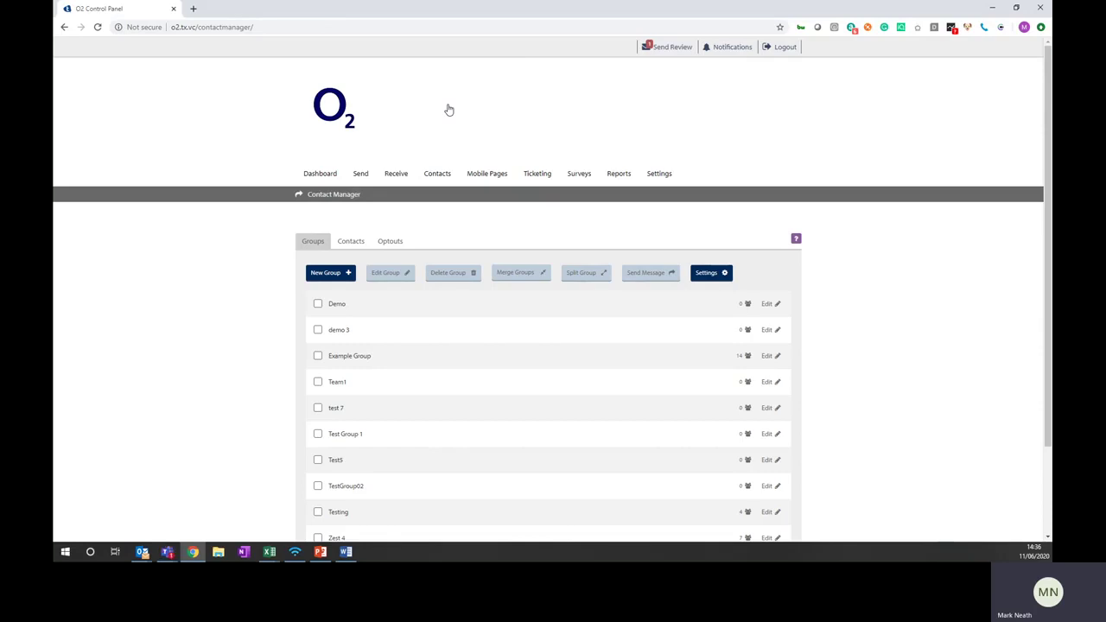
pyautogui.scroll(-2, 462, 302)
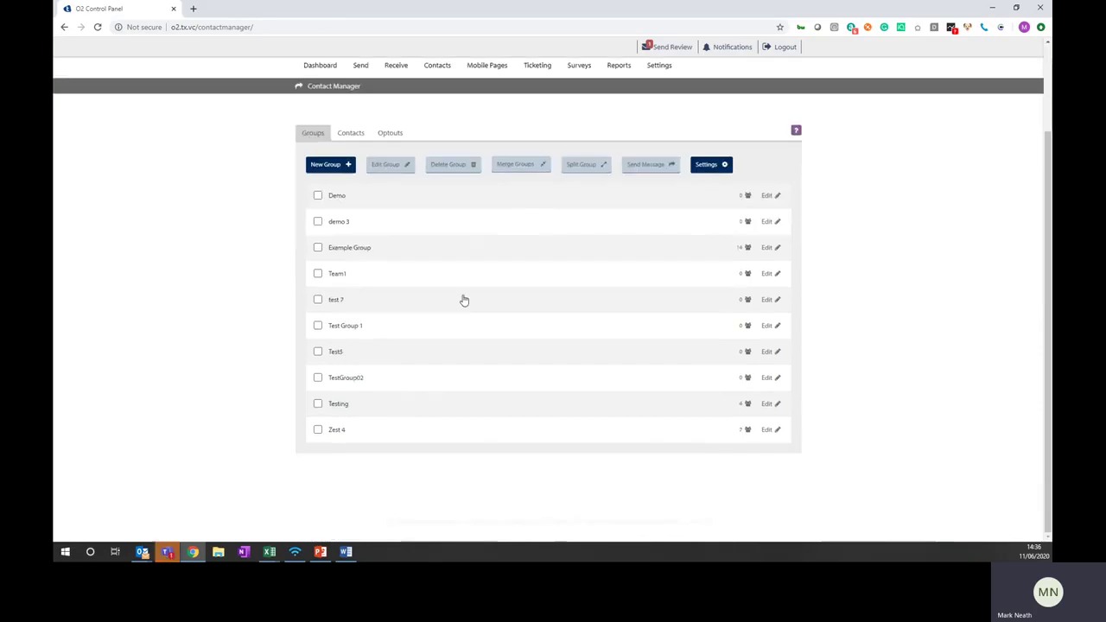
pyautogui.click(337, 437)
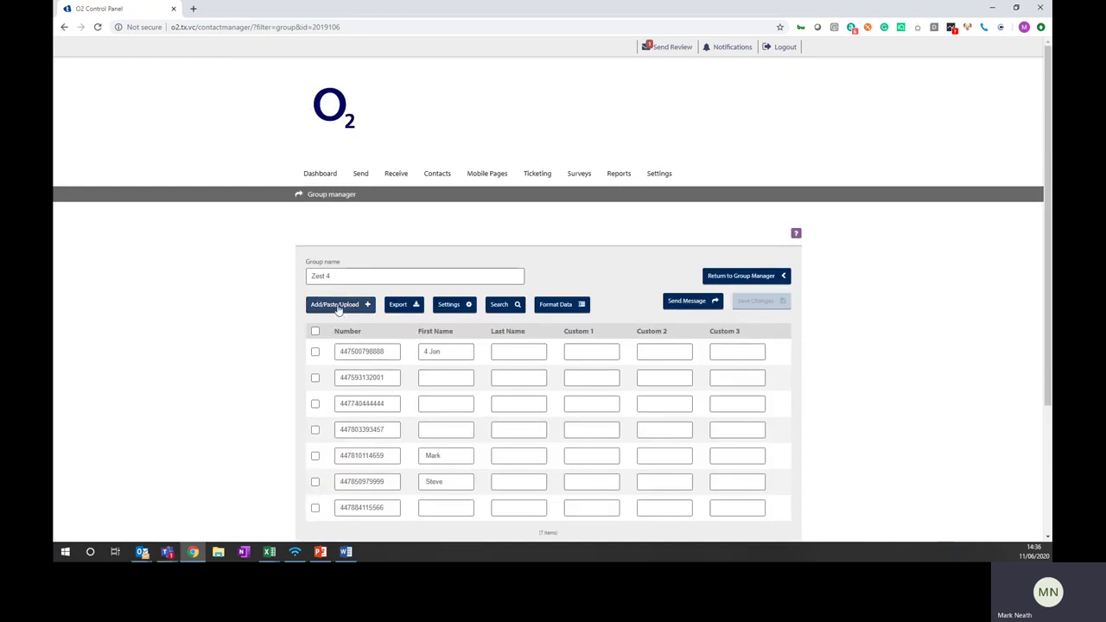
pyautogui.click(337, 307)
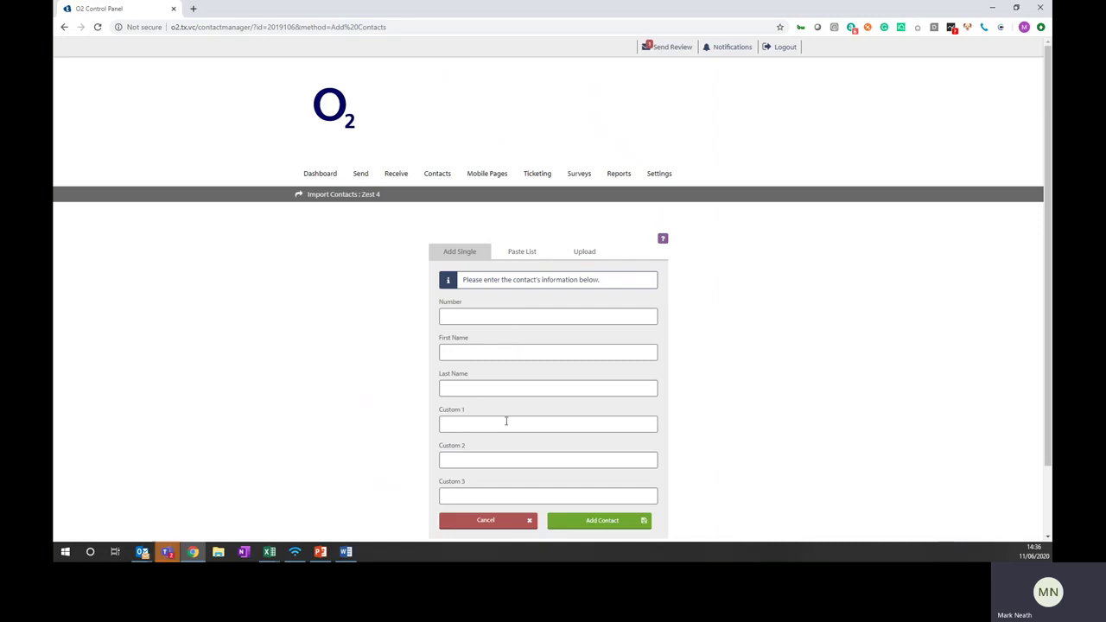
pyautogui.click(525, 250)
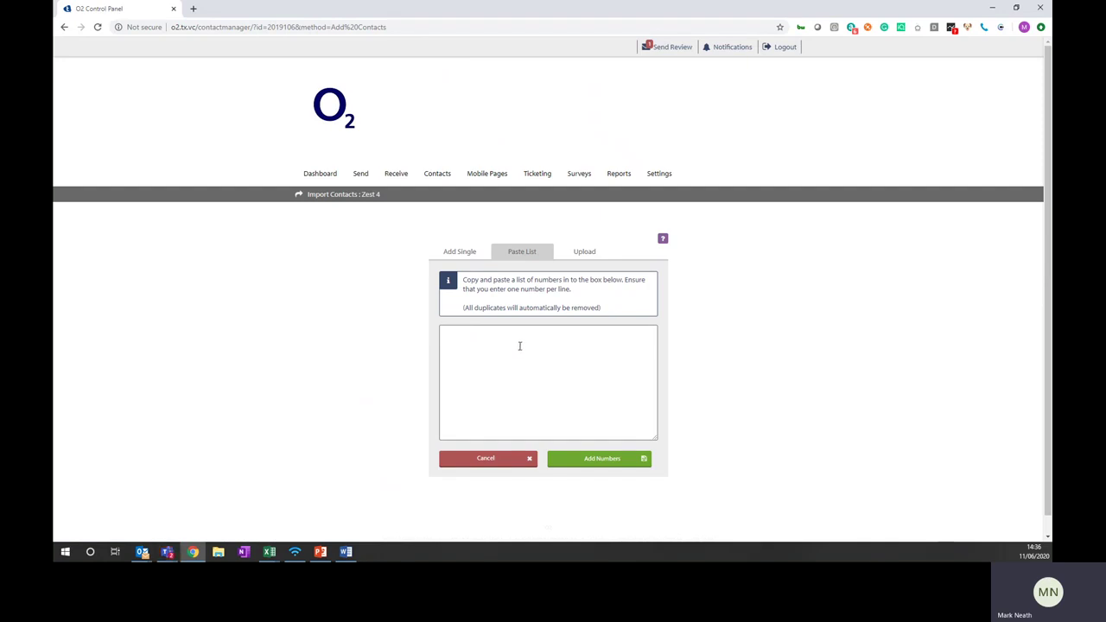
pyautogui.click(581, 255)
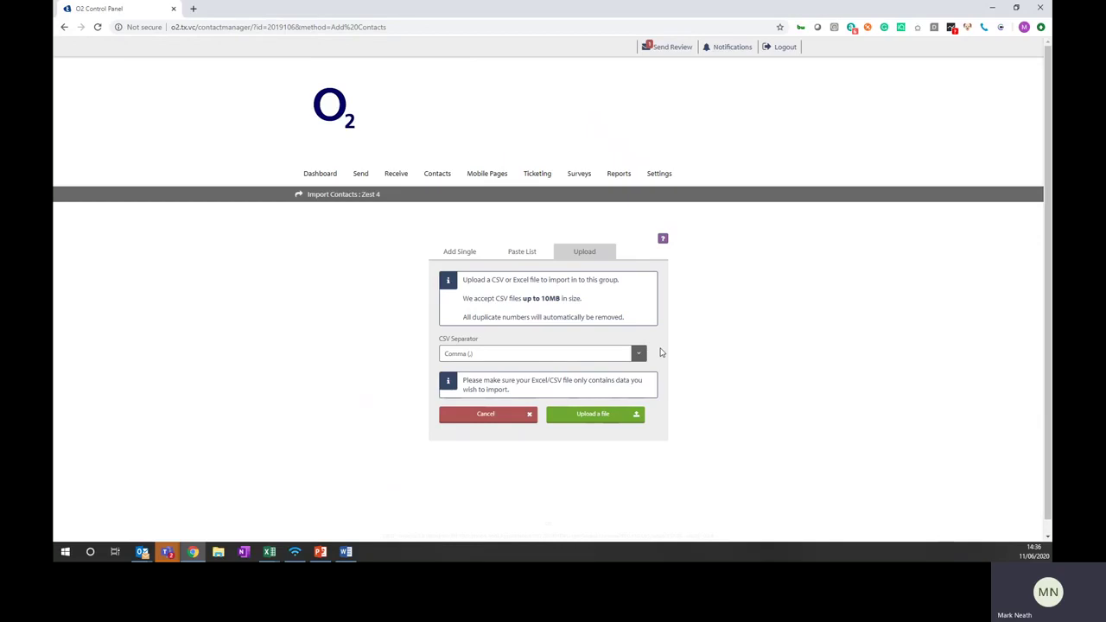
pyautogui.click(453, 253)
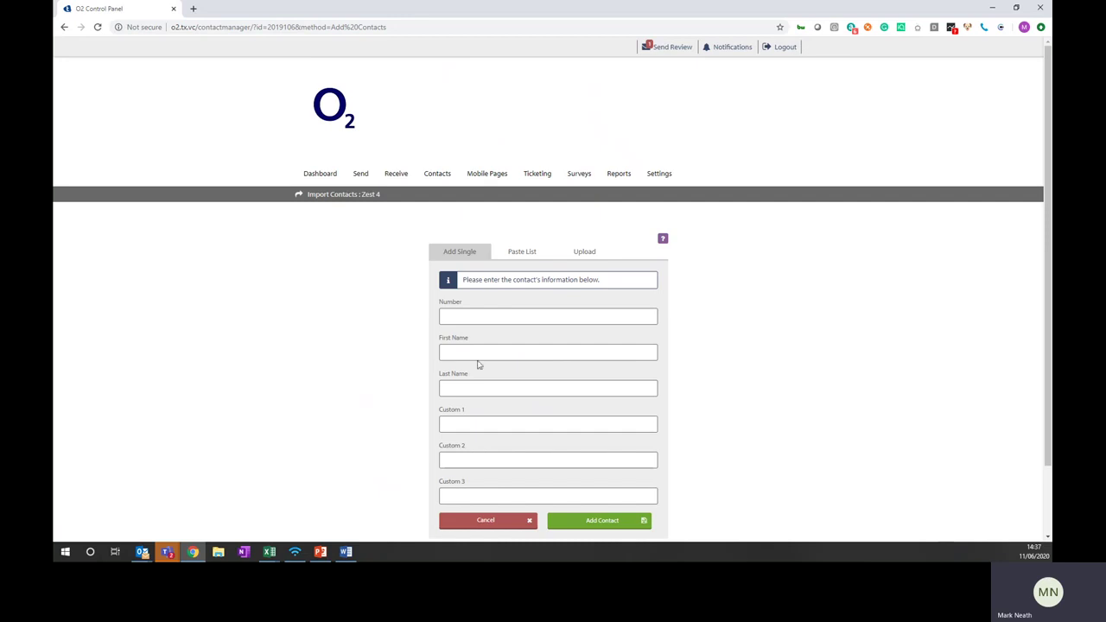
# Enter a postcode in Custom 1 and £120 in Custom 2, then cancel the contact
pyautogui.click(529, 319)
pyautogui.click(692, 410)
pyautogui.click(475, 426)
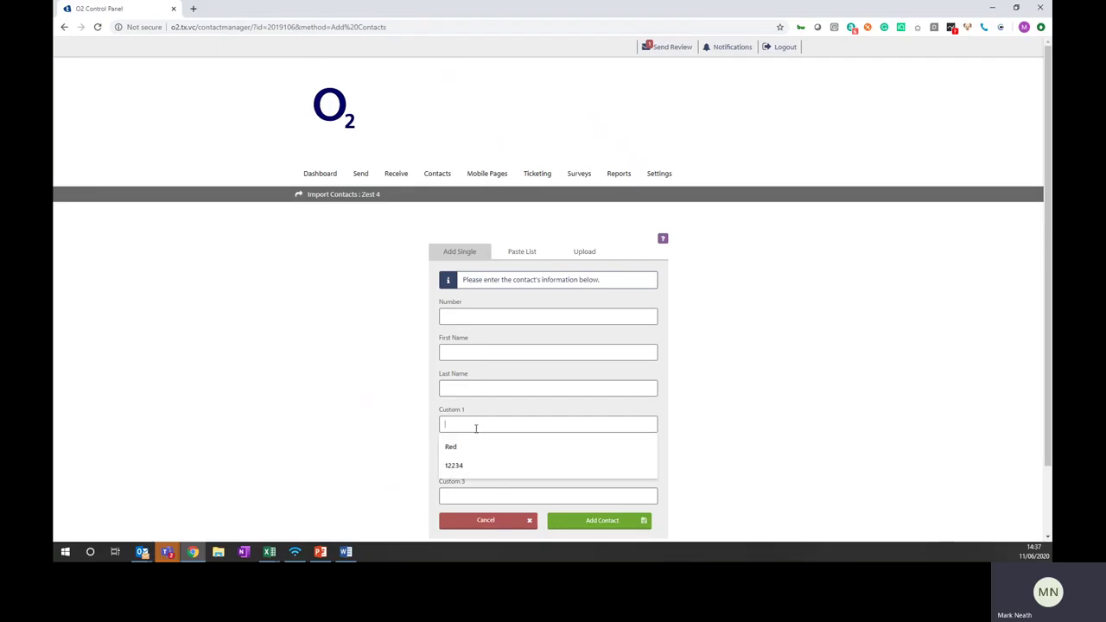
pyautogui.write('N33 thy')
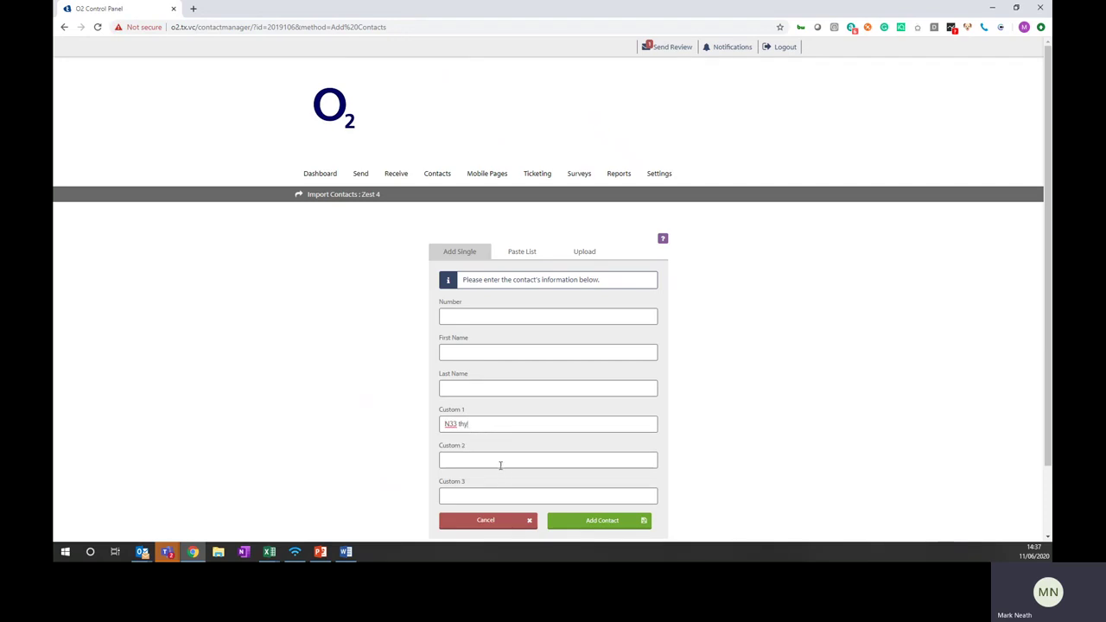
pyautogui.click(499, 464)
pyautogui.write('£')
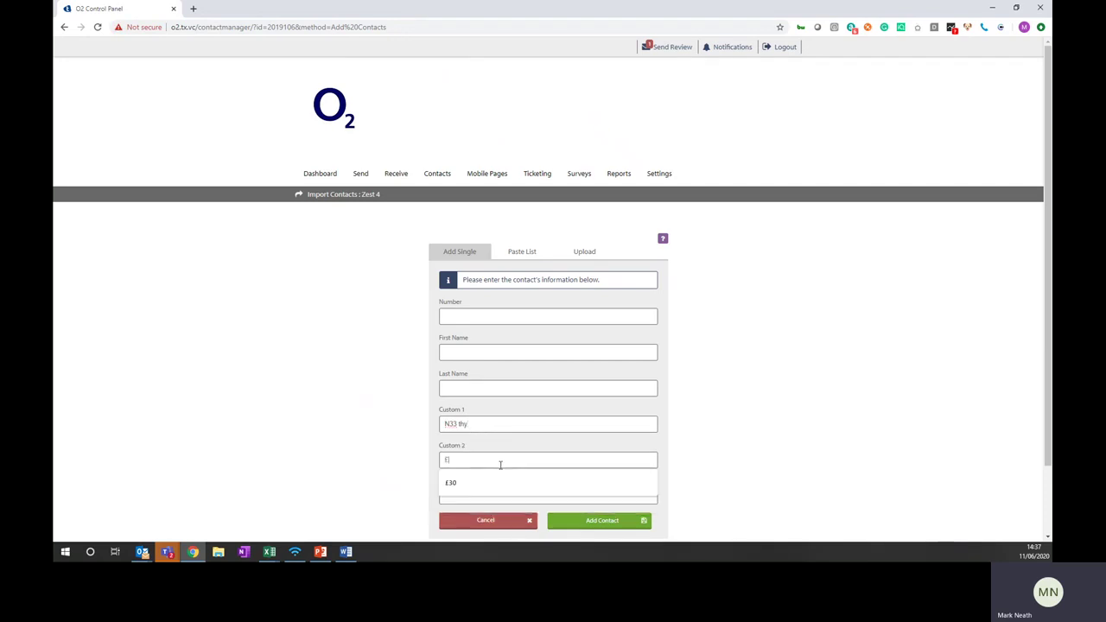
pyautogui.write('120')
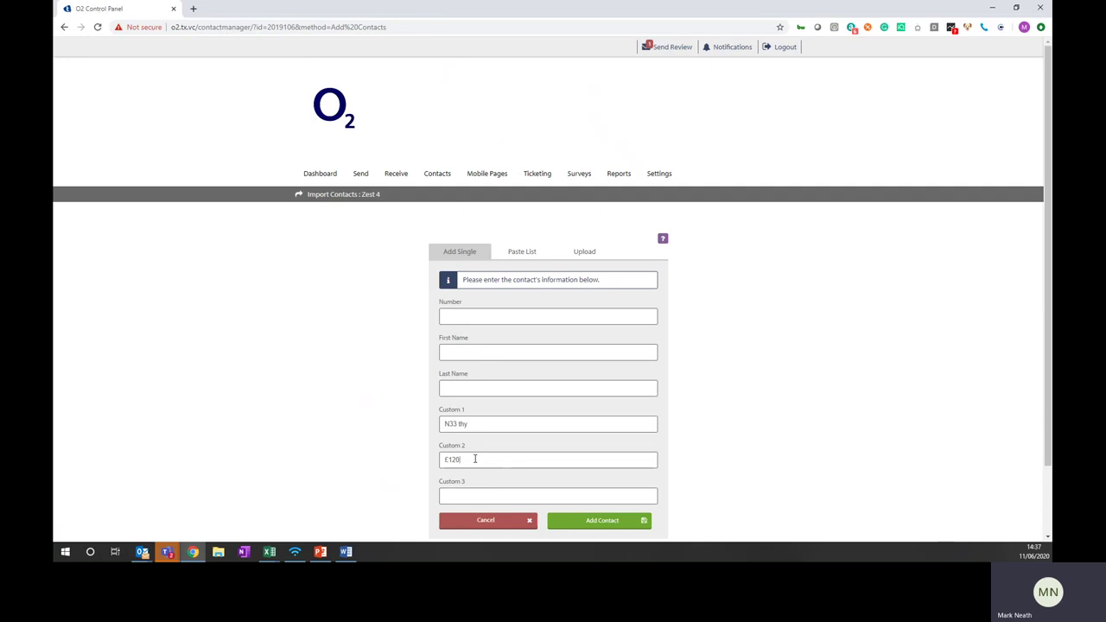
pyautogui.click(517, 521)
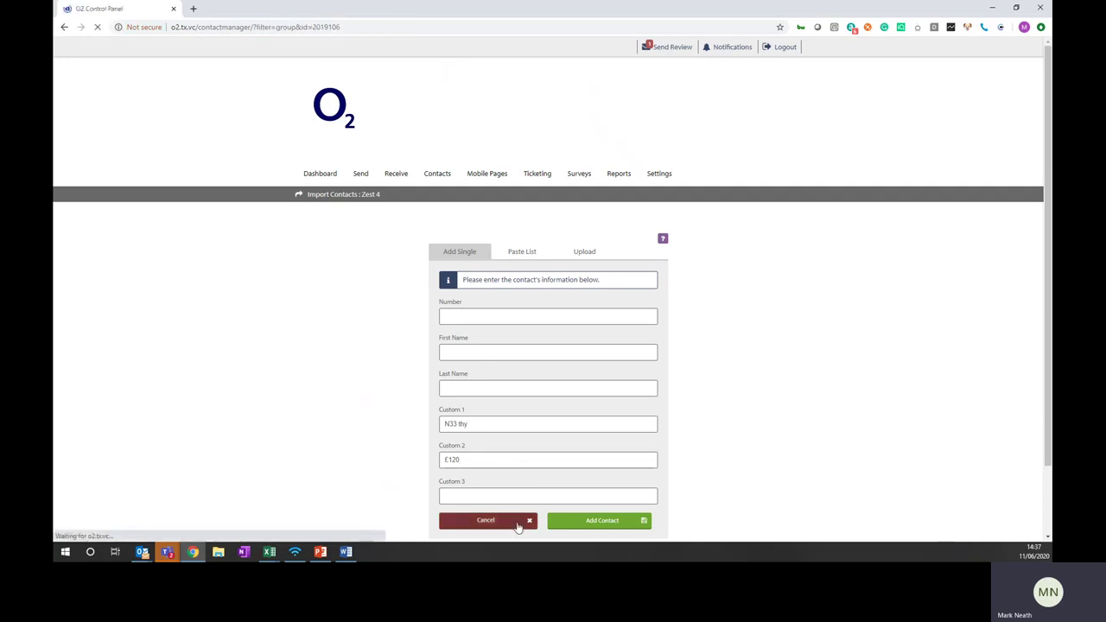
# Address a new text message to group Zest 4 with Zest 4 as sender name
pyautogui.moveTo(444, 184)
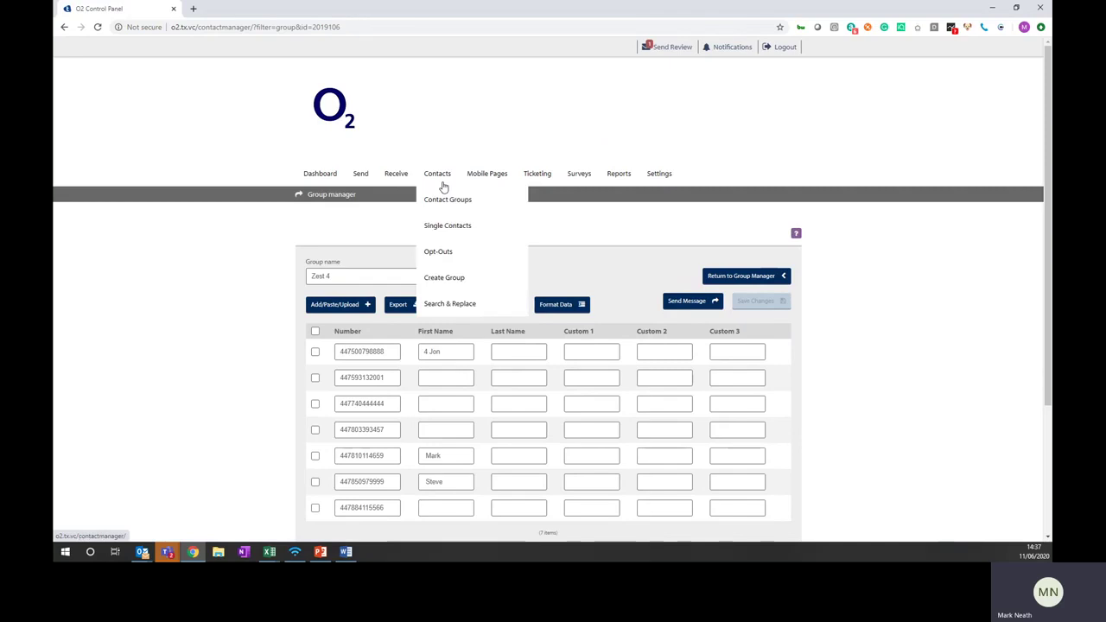
pyautogui.click(362, 178)
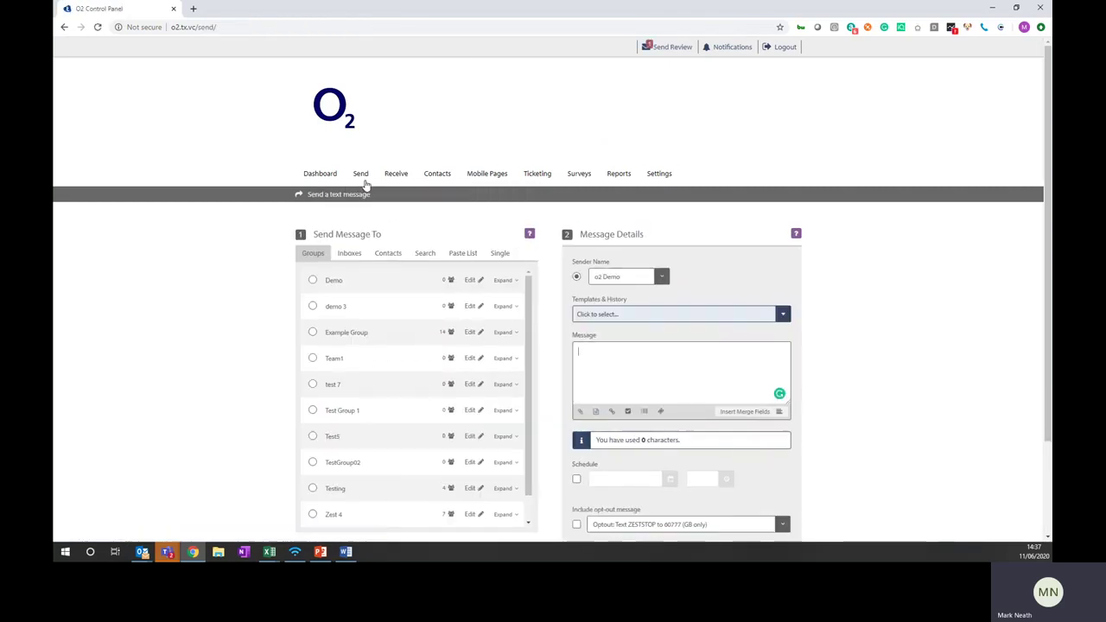
pyautogui.scroll(-1, 420, 328)
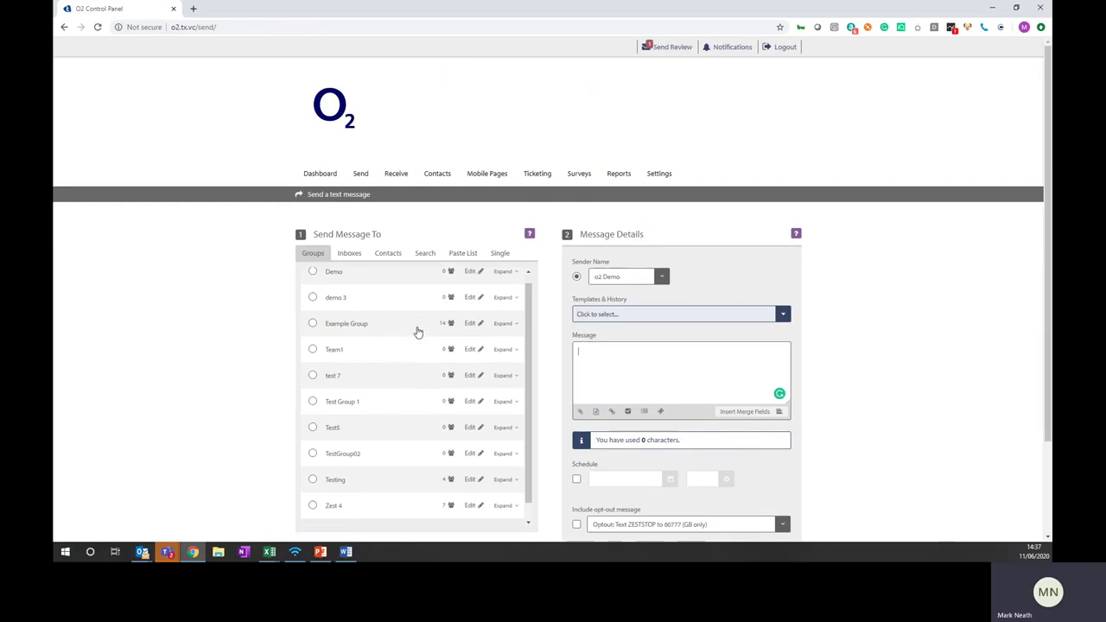
pyautogui.scroll(1, 420, 328)
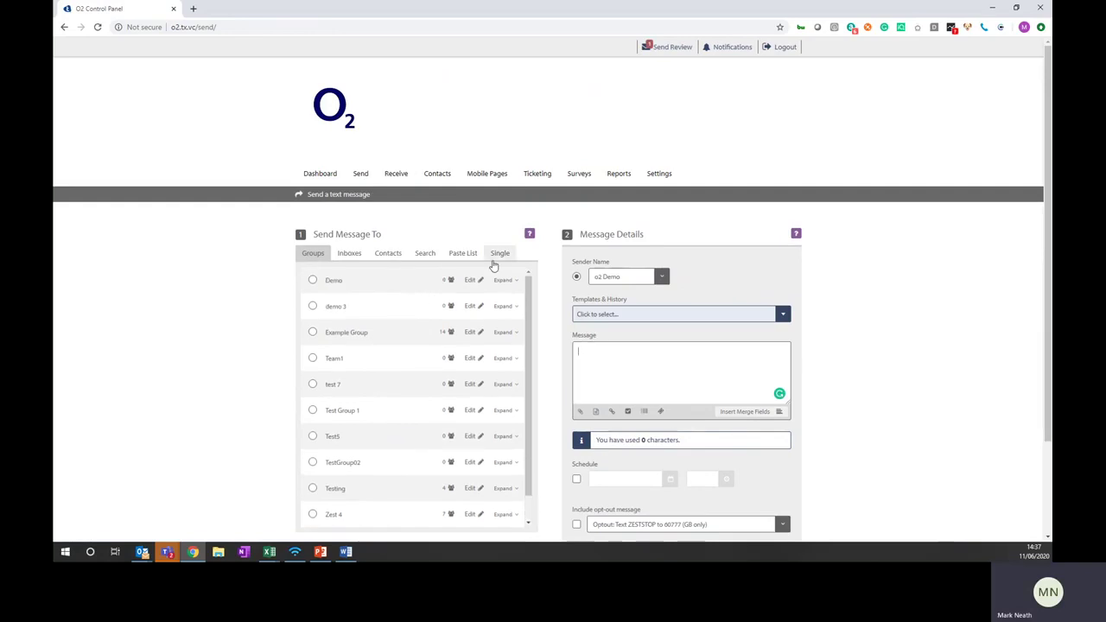
pyautogui.click(312, 515)
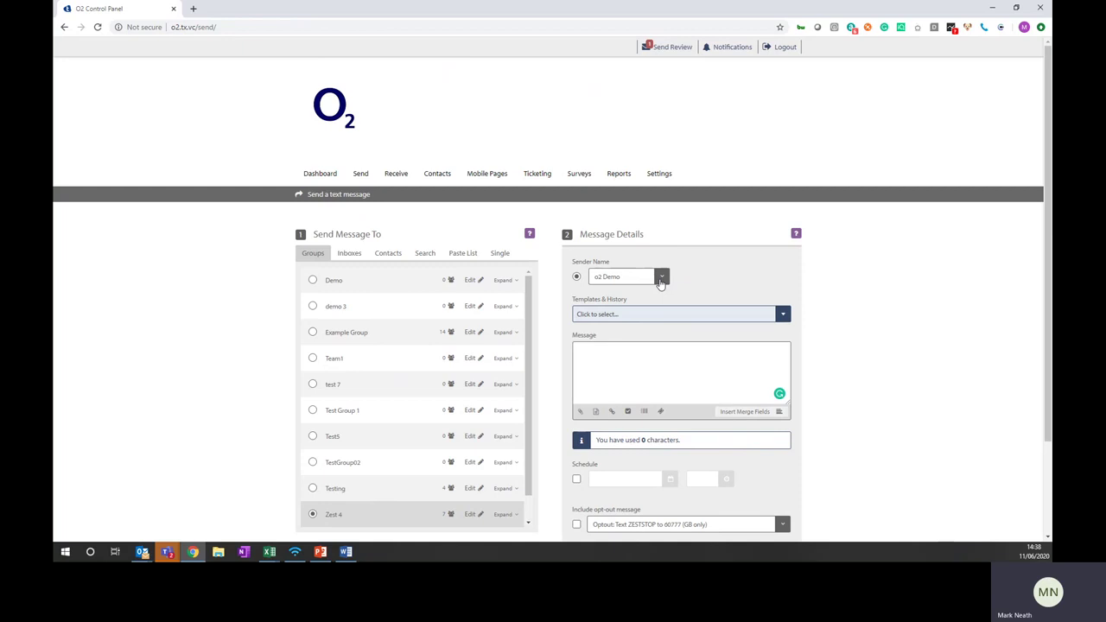
pyautogui.click(661, 281)
pyautogui.click(637, 301)
# Load the Untitled Template-Mar-2019 template and delete all of its message text
pyautogui.click(654, 318)
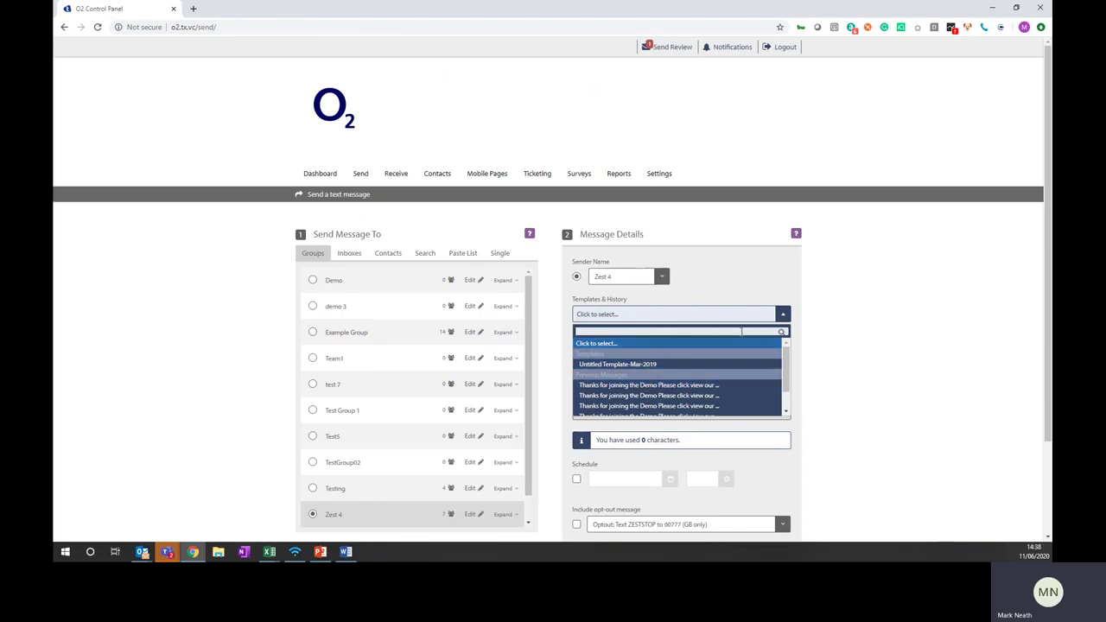
pyautogui.click(703, 368)
pyautogui.moveTo(711, 354); pyautogui.dragTo(555, 357)
pyautogui.press('BackSpace')
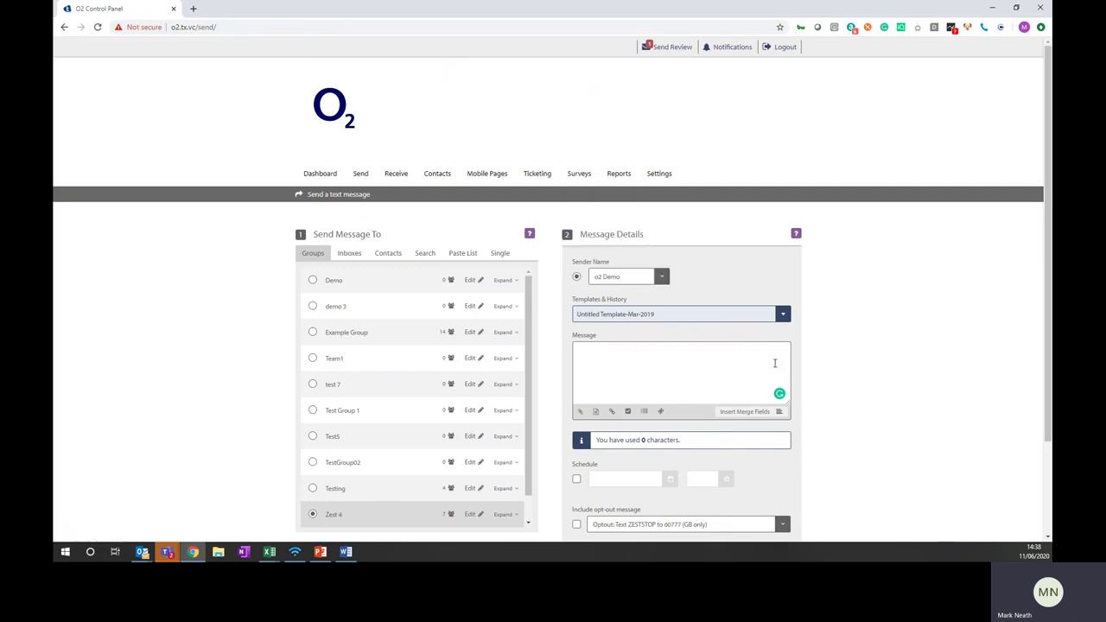
# Write 'Hi #FirstName#, please click to see our latest update -' using the First Name merge field
pyautogui.write('Hi')
pyautogui.click(730, 413)
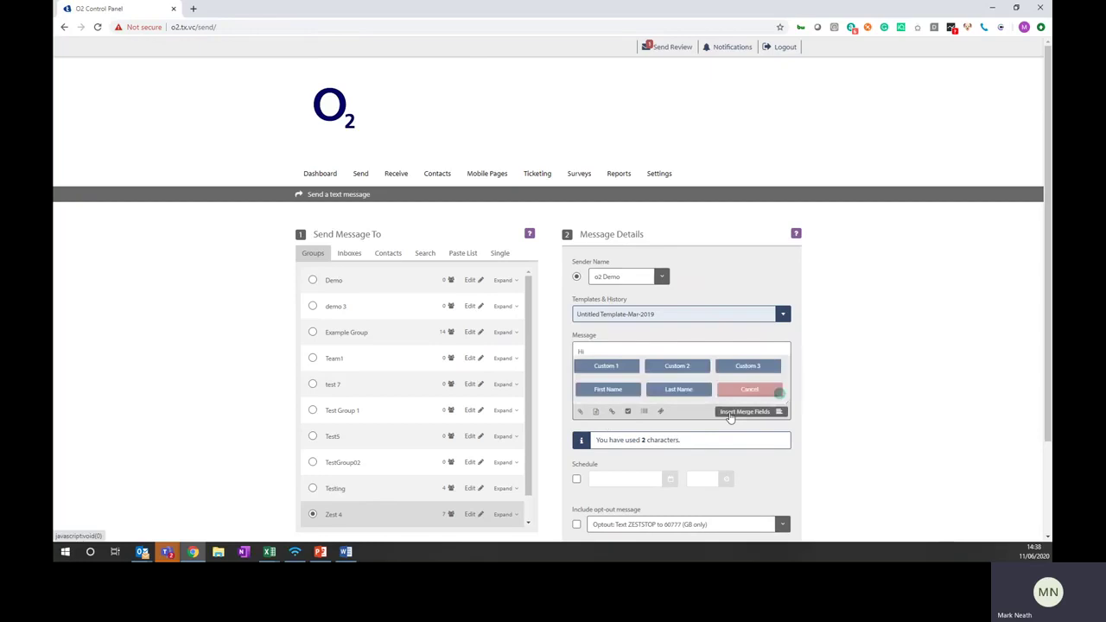
pyautogui.click(623, 387)
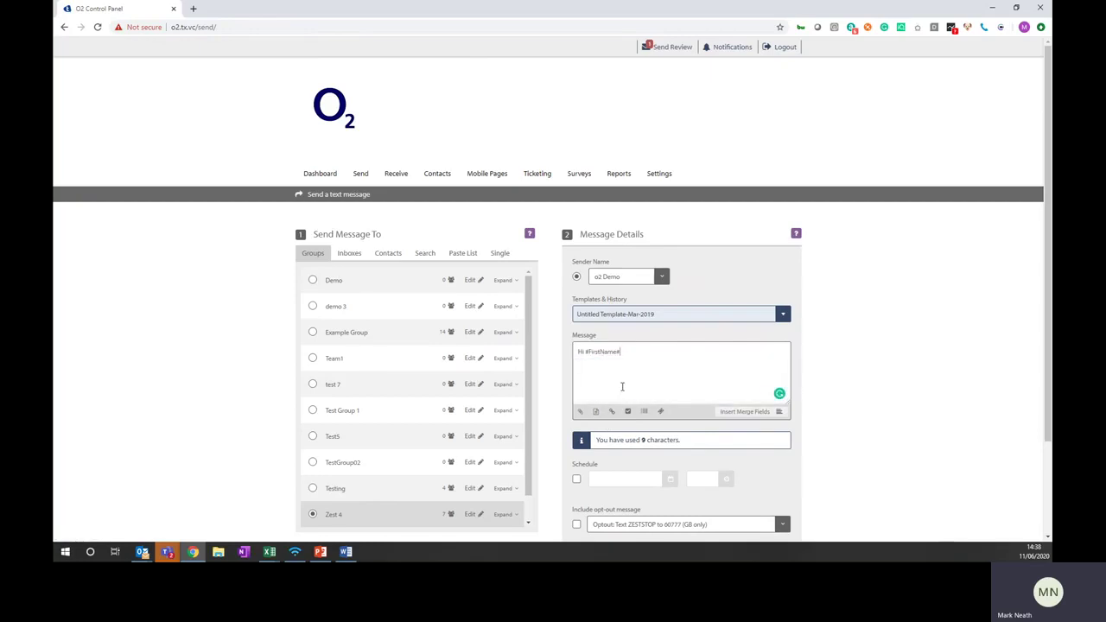
pyautogui.write(', please click to see our latest update')
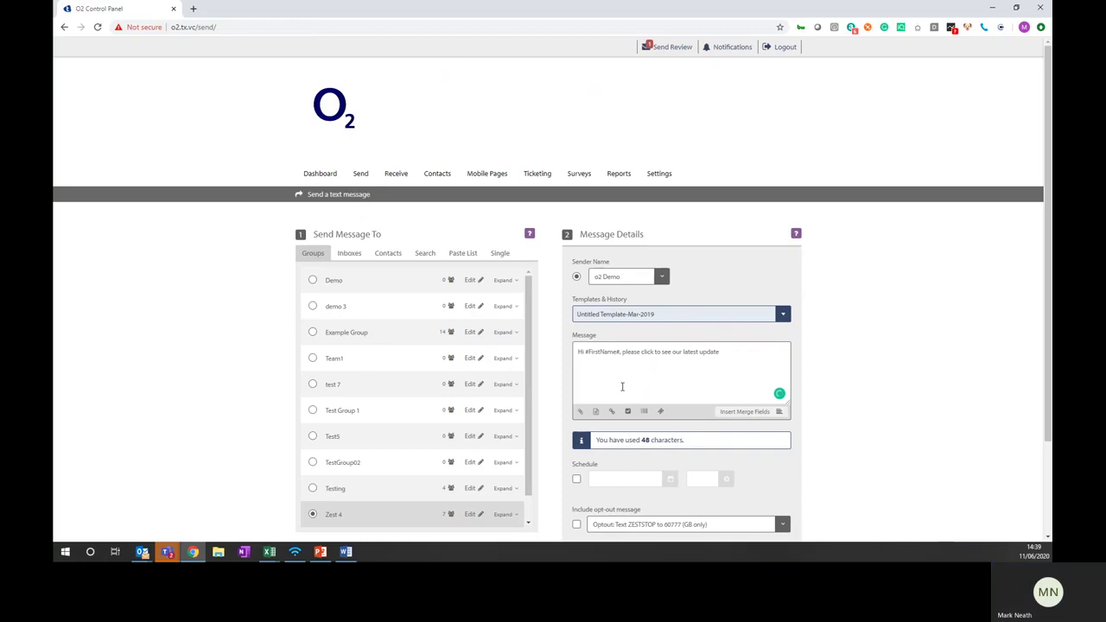
pyautogui.write(' -')
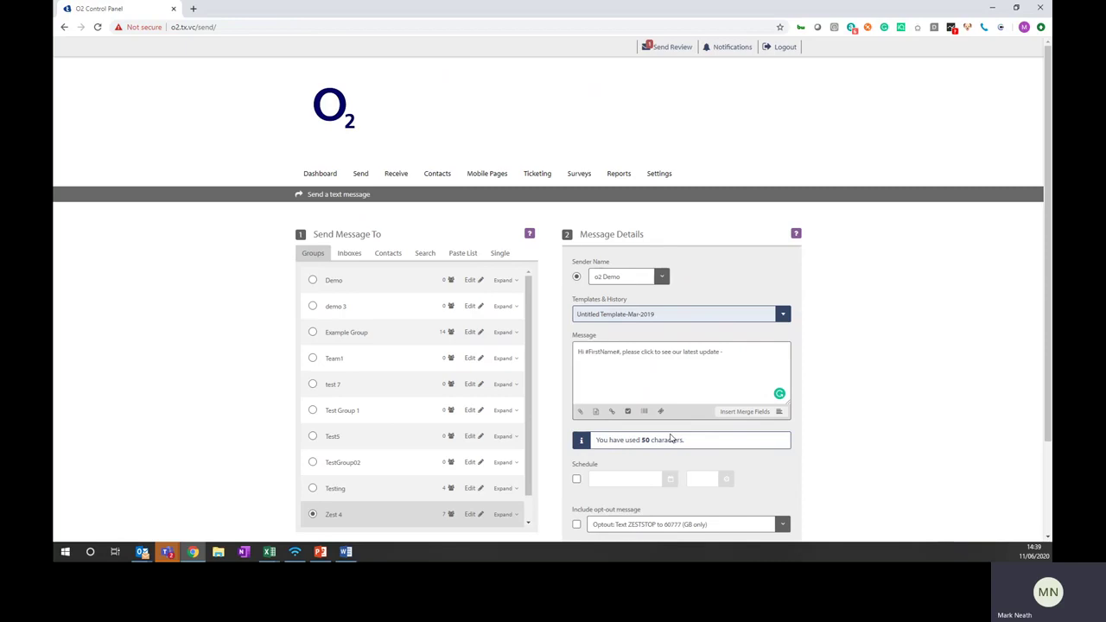
pyautogui.click(584, 417)
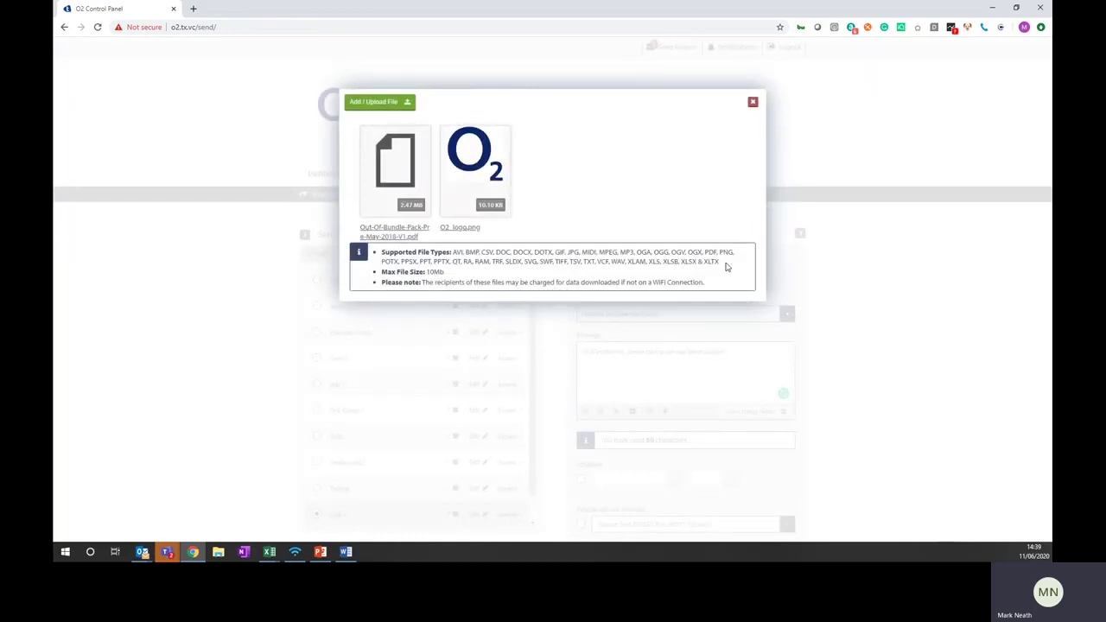
pyautogui.moveTo(726, 267); pyautogui.dragTo(452, 253)
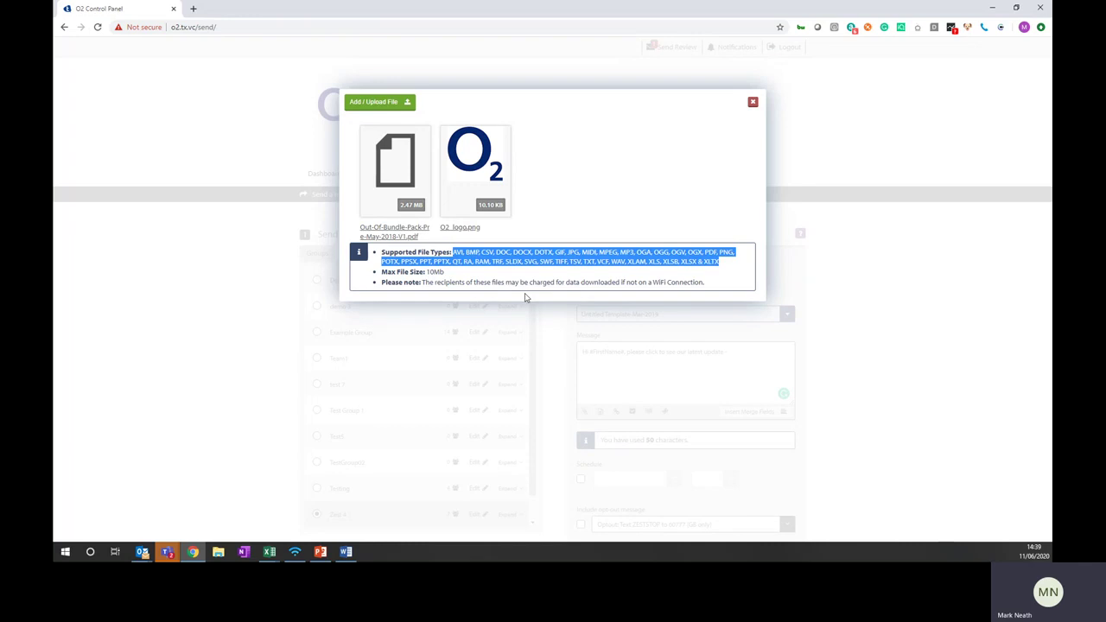
pyautogui.click(409, 176)
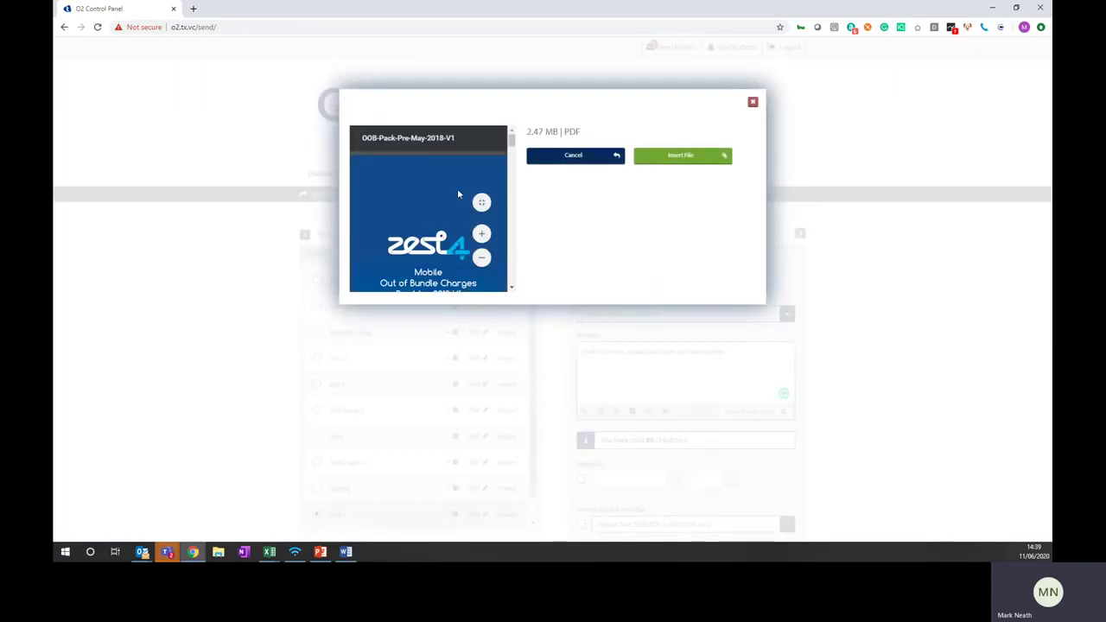
pyautogui.click(689, 163)
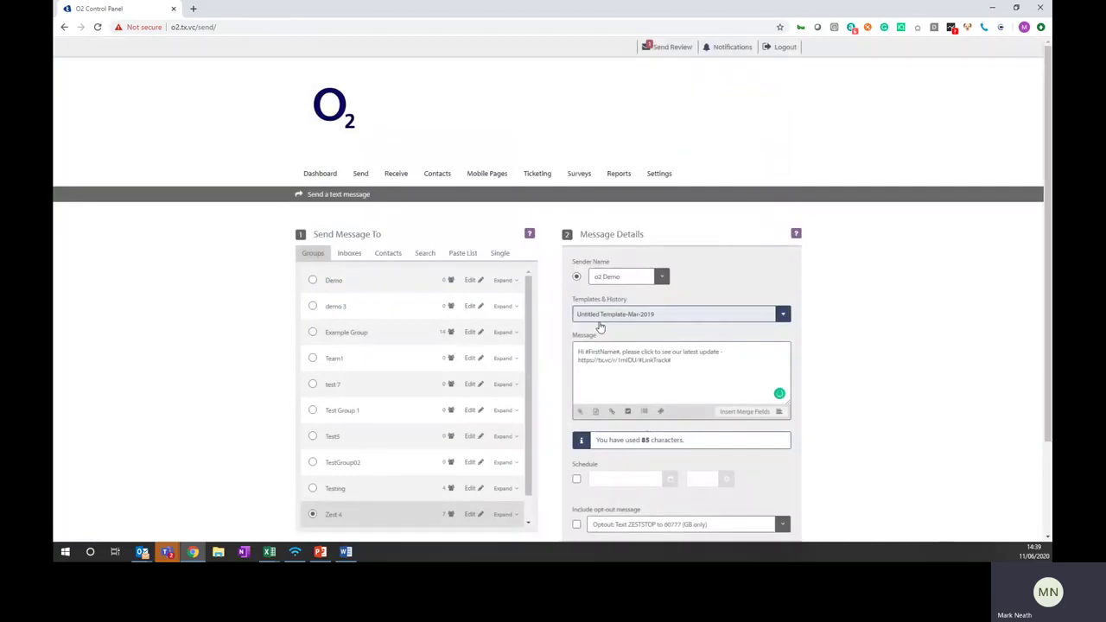
pyautogui.moveTo(578, 362); pyautogui.dragTo(639, 364)
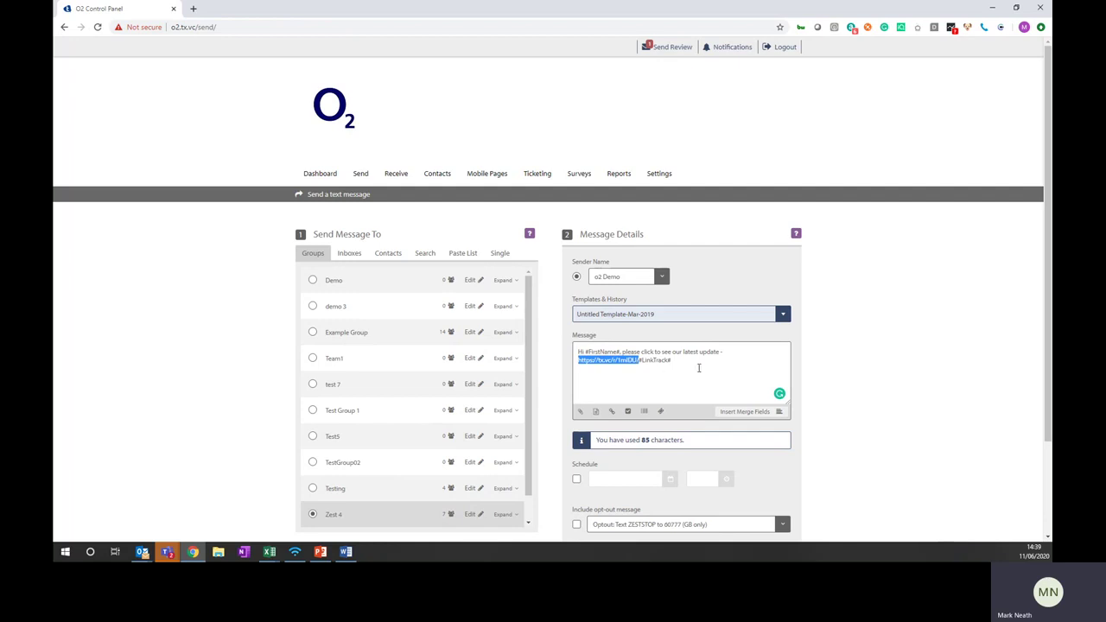
pyautogui.moveTo(680, 363); pyautogui.dragTo(593, 364)
pyautogui.press('BackSpace')
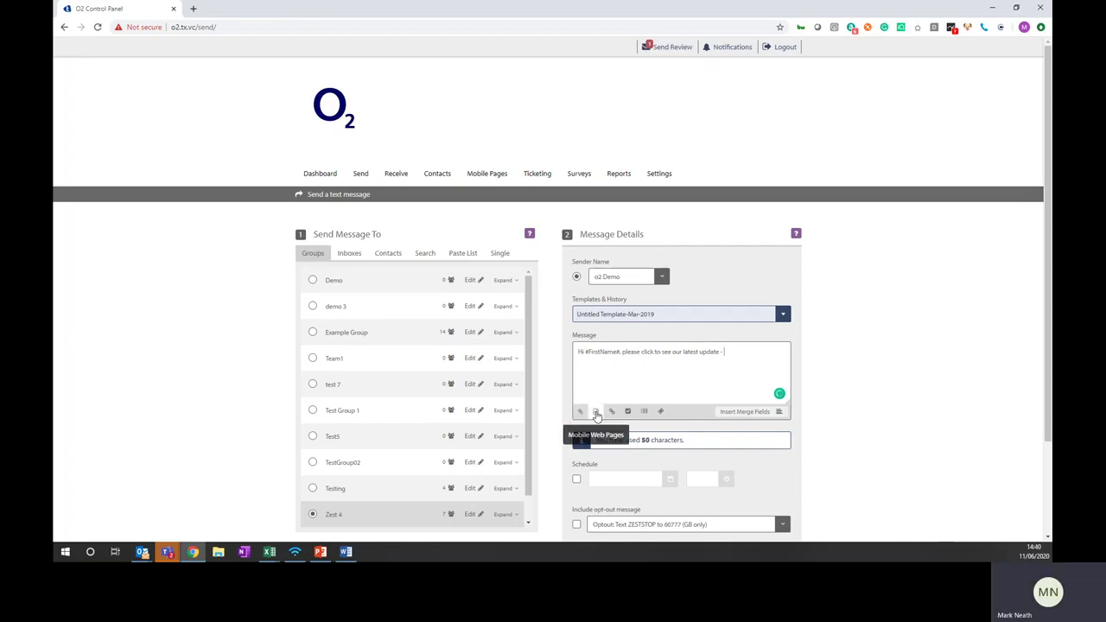
# Append the Zest Video short link with #AdvdTrack# tracking, after finding no mobile web pages
pyautogui.click(592, 417)
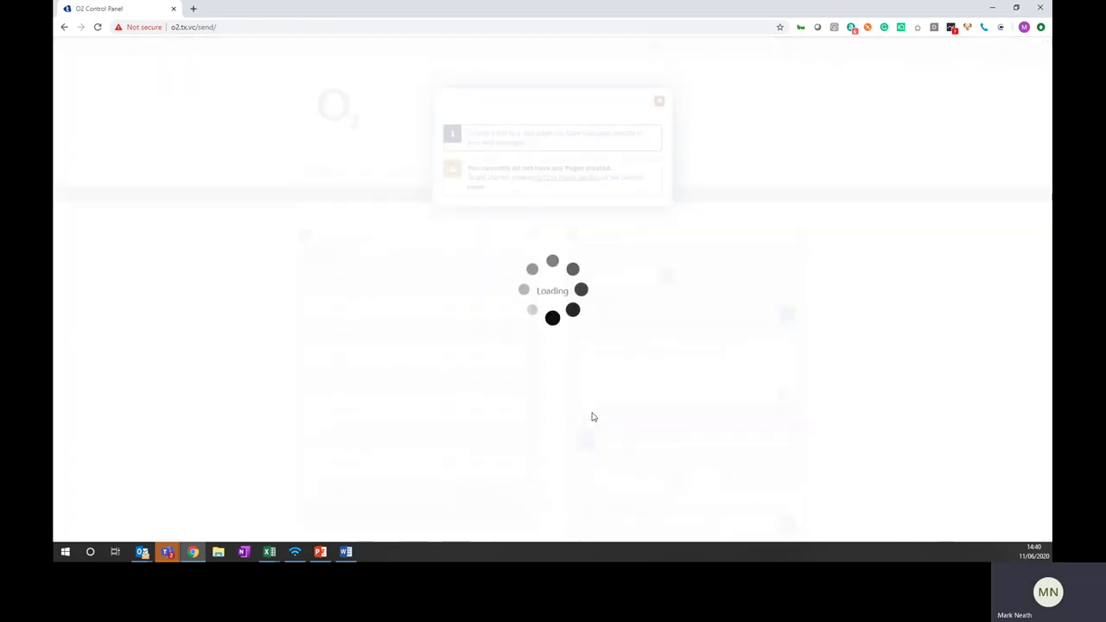
pyautogui.click(656, 100)
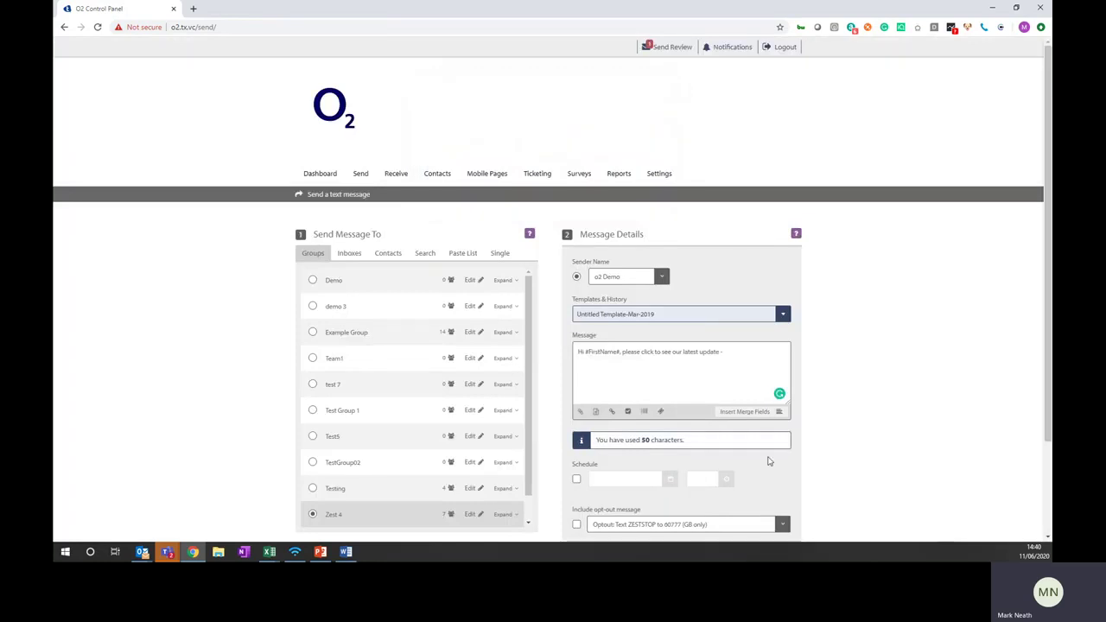
pyautogui.moveTo(486, 178)
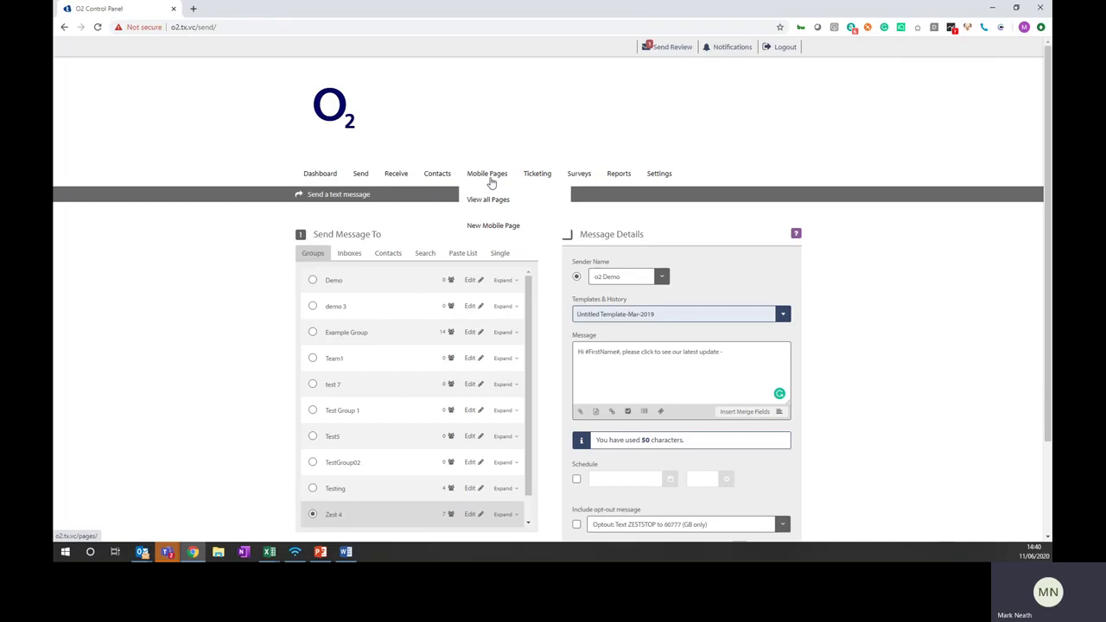
pyautogui.click(612, 412)
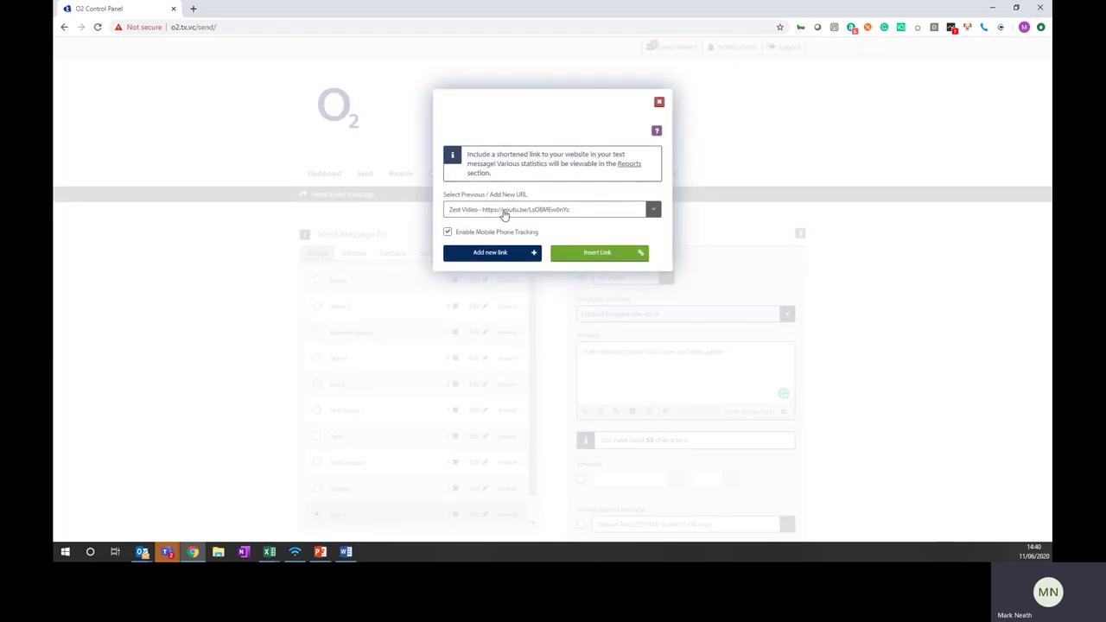
pyautogui.click(506, 213)
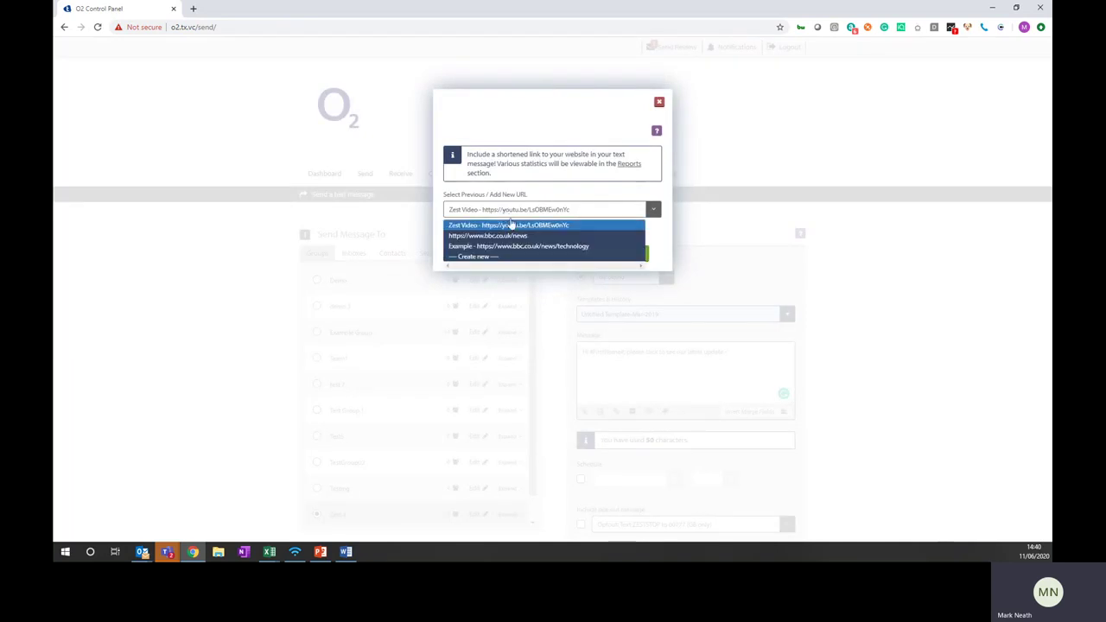
pyautogui.click(673, 256)
pyautogui.click(648, 254)
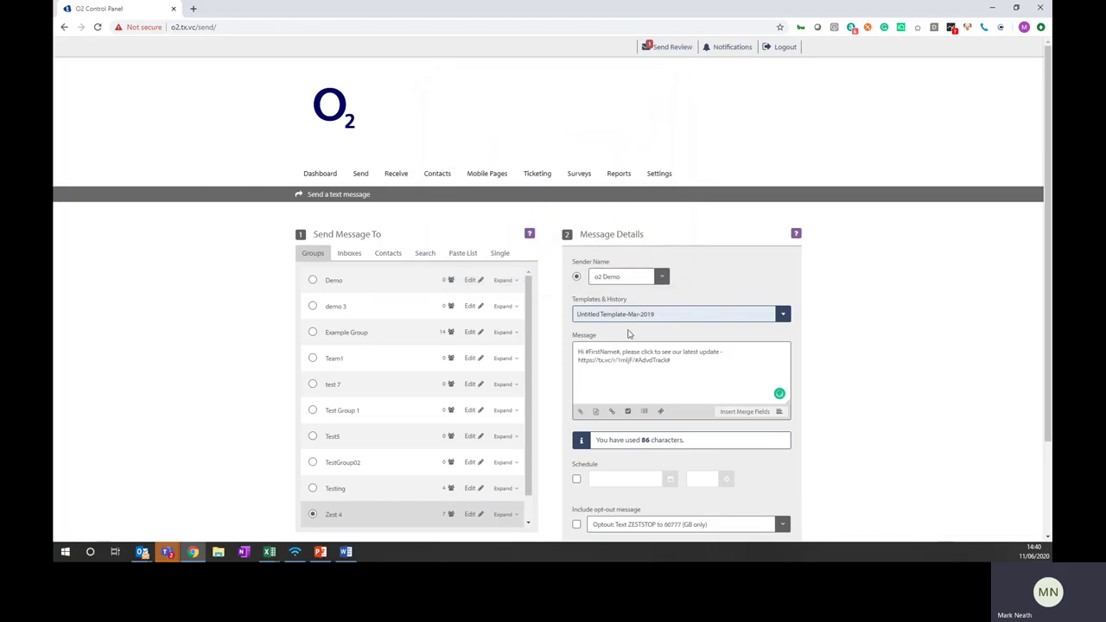
pyautogui.moveTo(633, 360); pyautogui.dragTo(577, 361)
pyautogui.moveTo(673, 360); pyautogui.dragTo(635, 360)
pyautogui.scroll(-1, 631, 467)
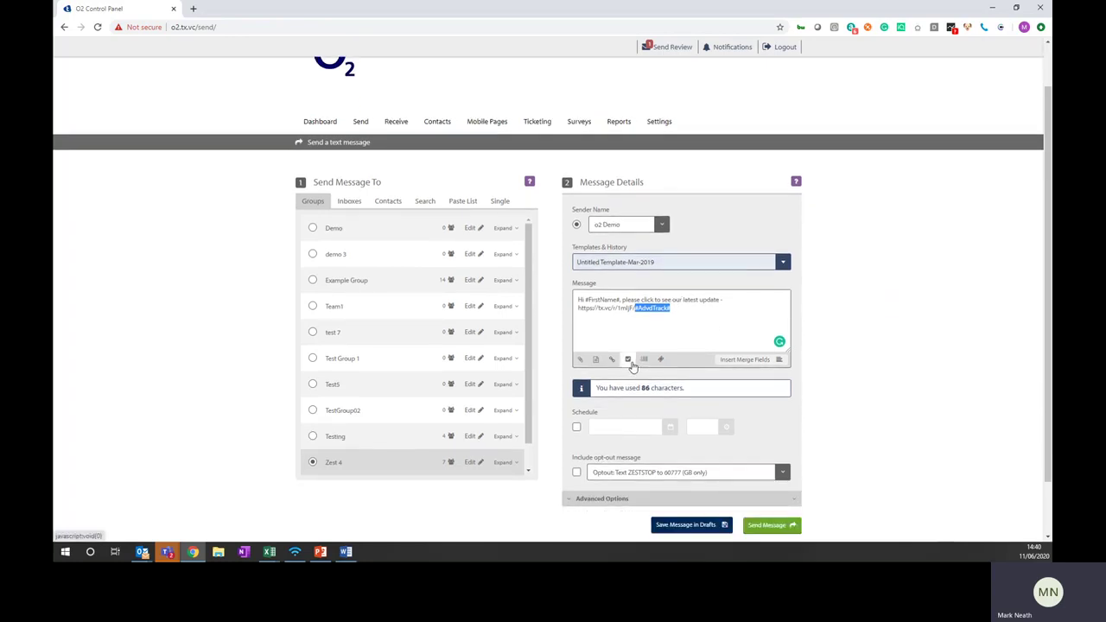
# Clear the old links from the end of the message
pyautogui.click(630, 362)
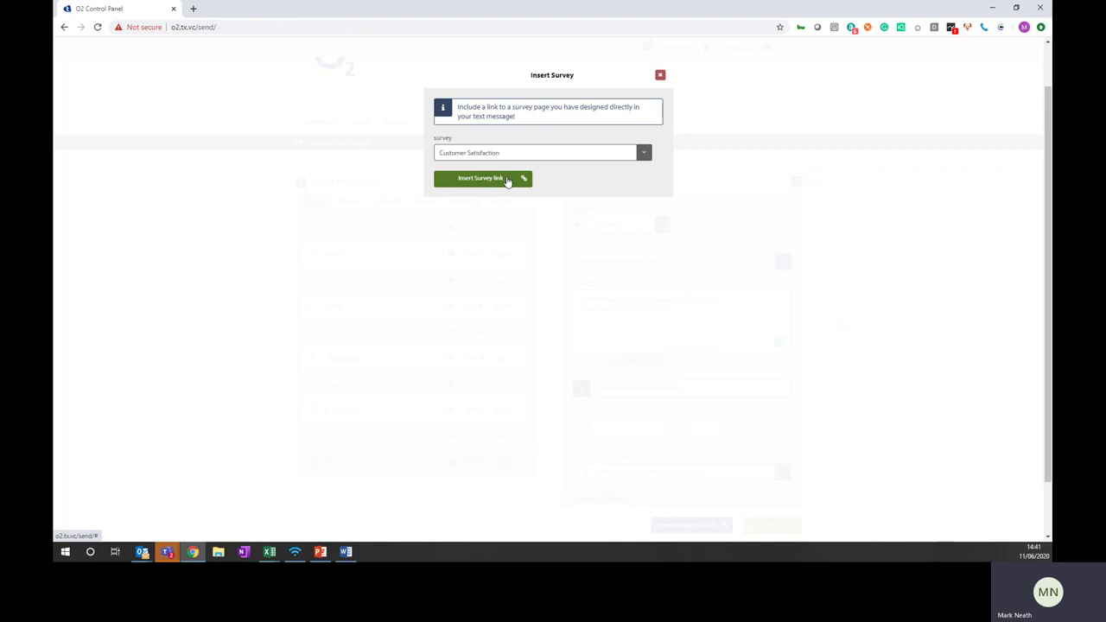
pyautogui.click(508, 180)
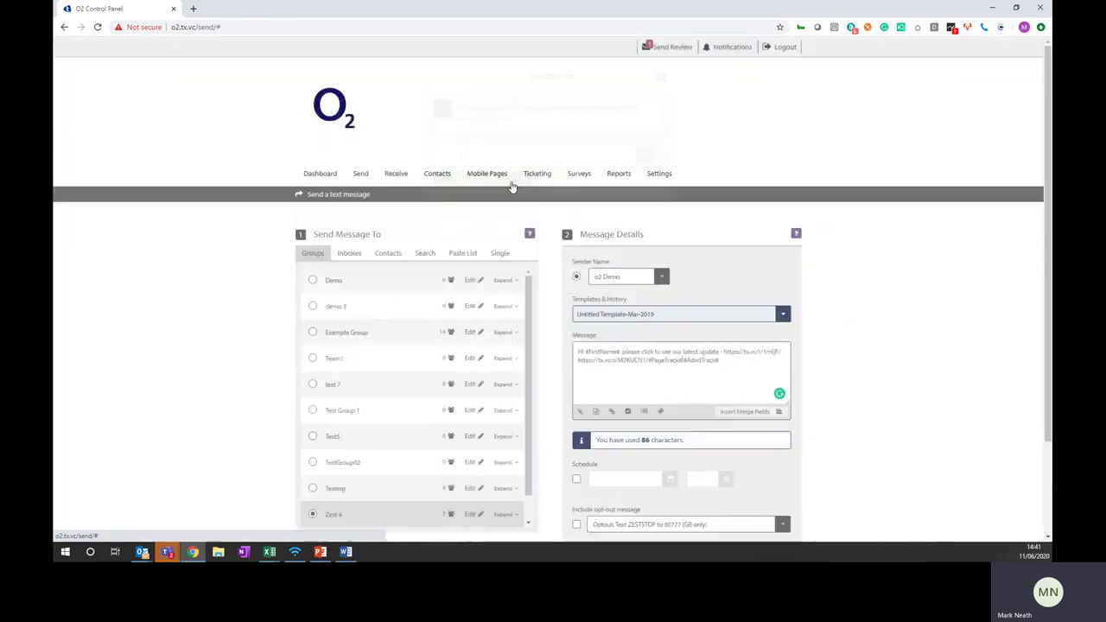
pyautogui.moveTo(723, 360)
pyautogui.mouseDown()
pyautogui.moveTo(579, 361)
pyautogui.moveTo(724, 349)
pyautogui.mouseUp()
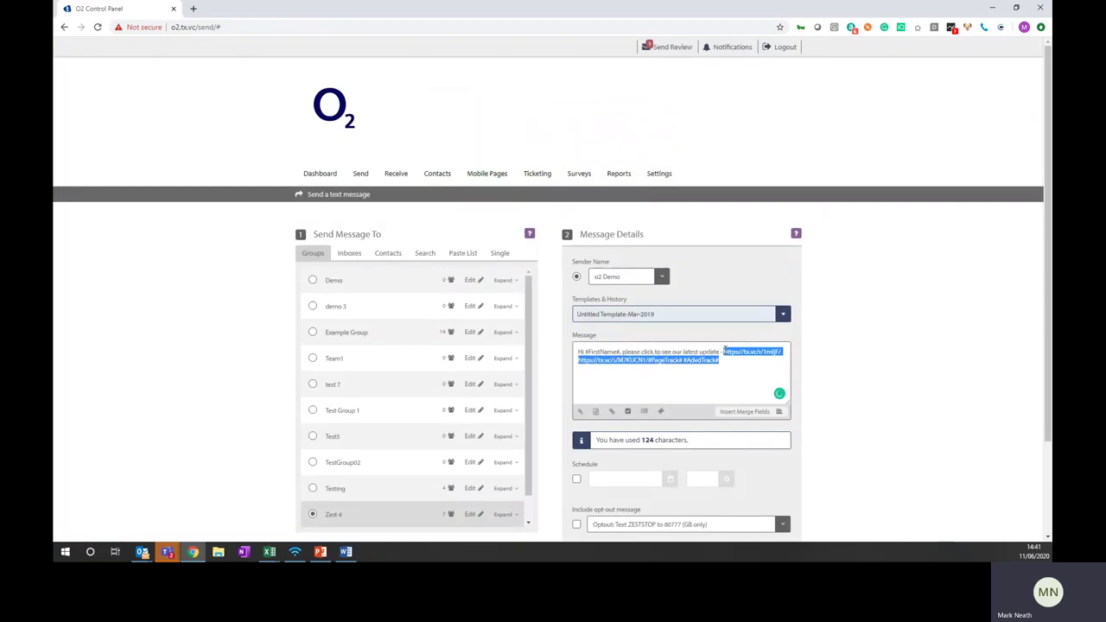
pyautogui.press('BackSpace')
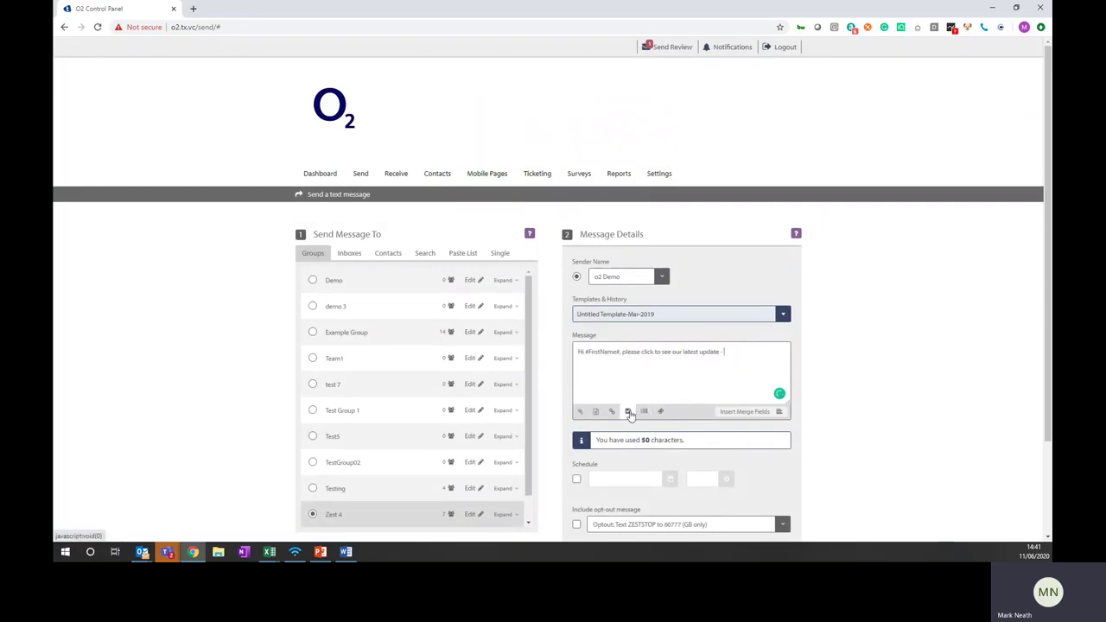
# Insert the Customer Satisfaction survey link and select its URL for copying
pyautogui.click(628, 411)
pyautogui.click(506, 183)
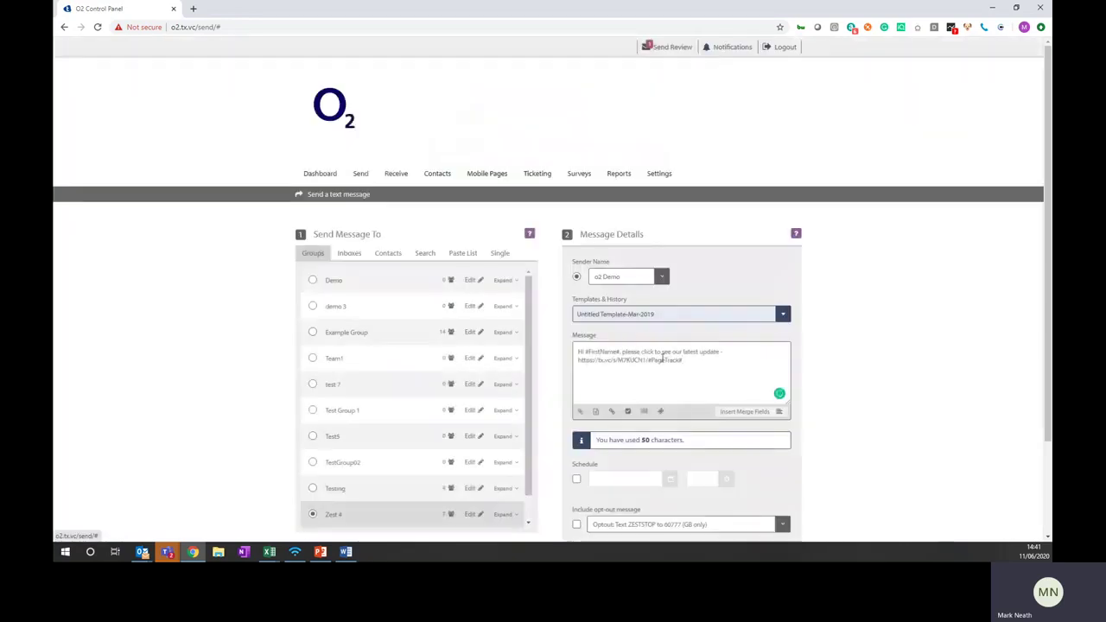
pyautogui.moveTo(688, 366); pyautogui.dragTo(573, 361)
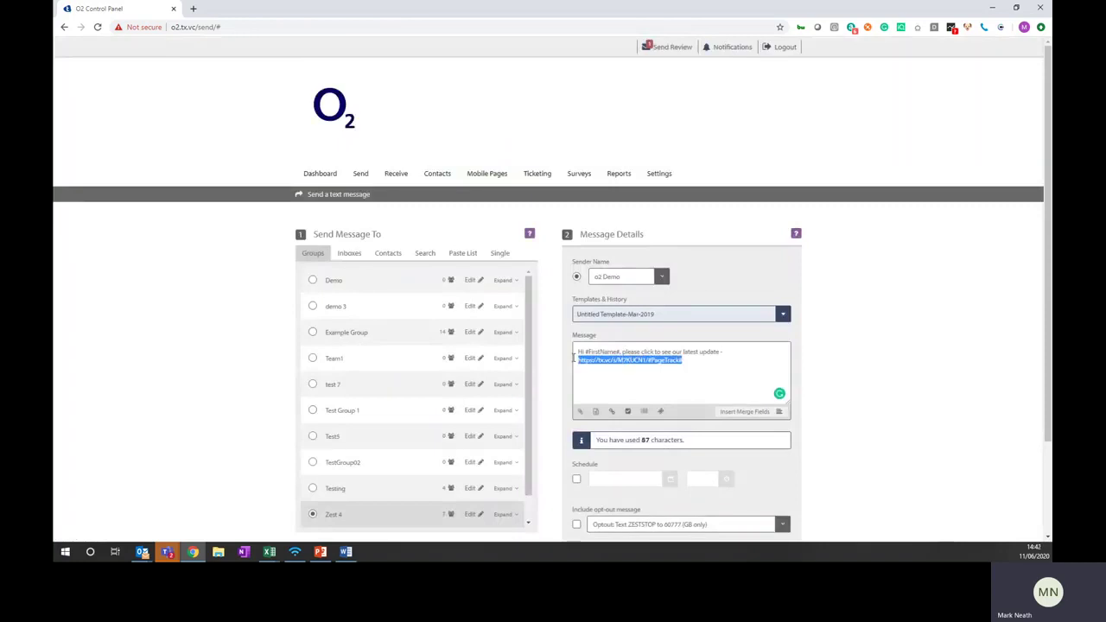
# Load the copied survey link in a new tab and start the survey
pyautogui.click(192, 9)
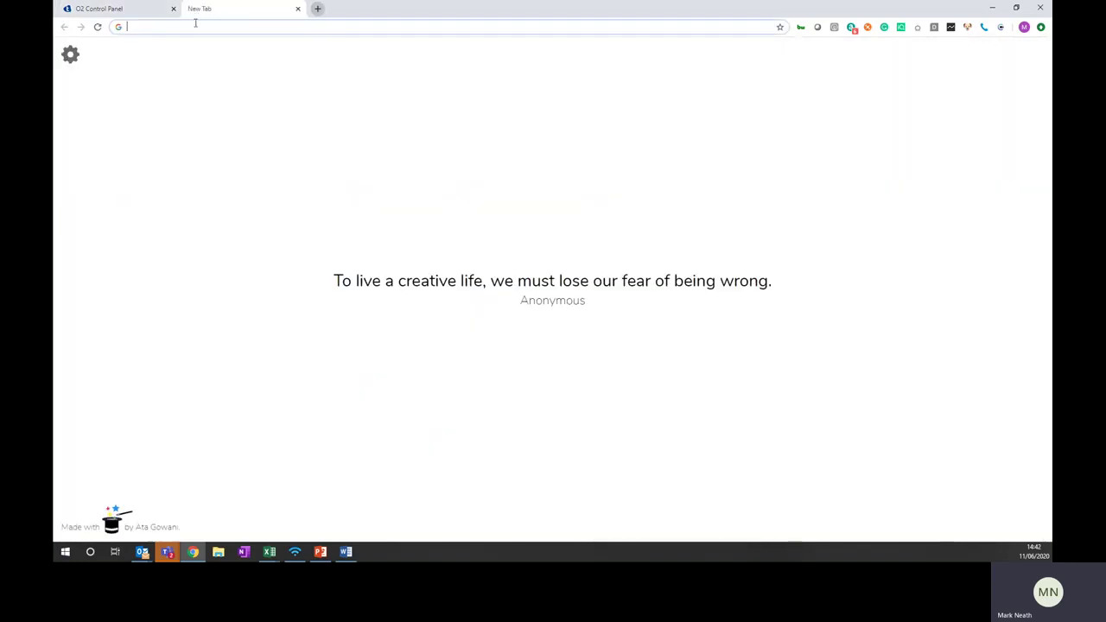
pyautogui.press('Return')
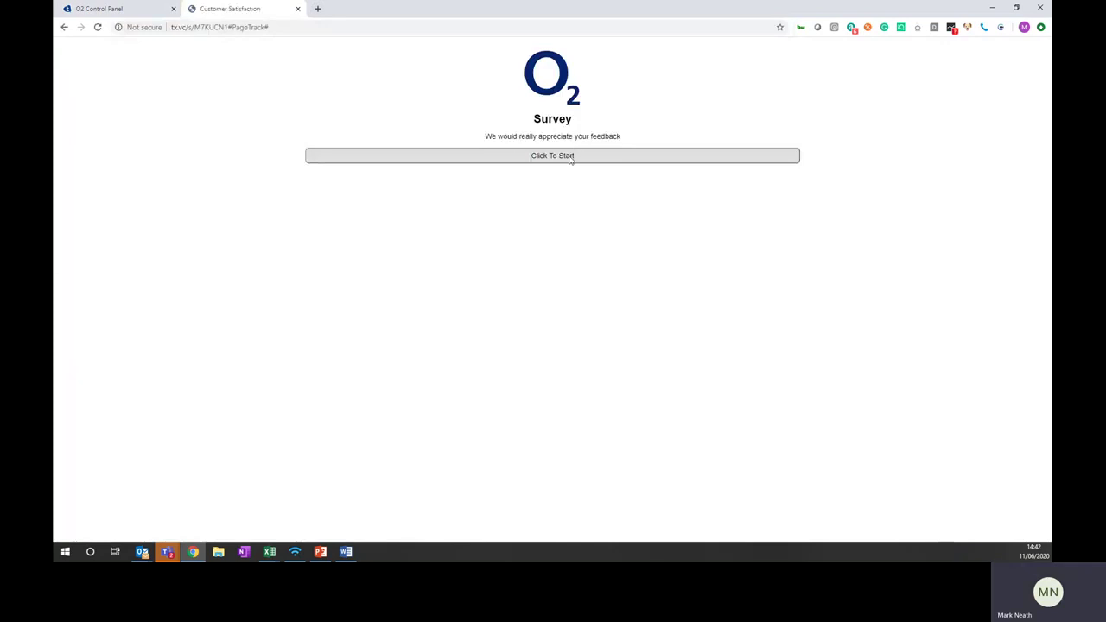
pyautogui.click(564, 155)
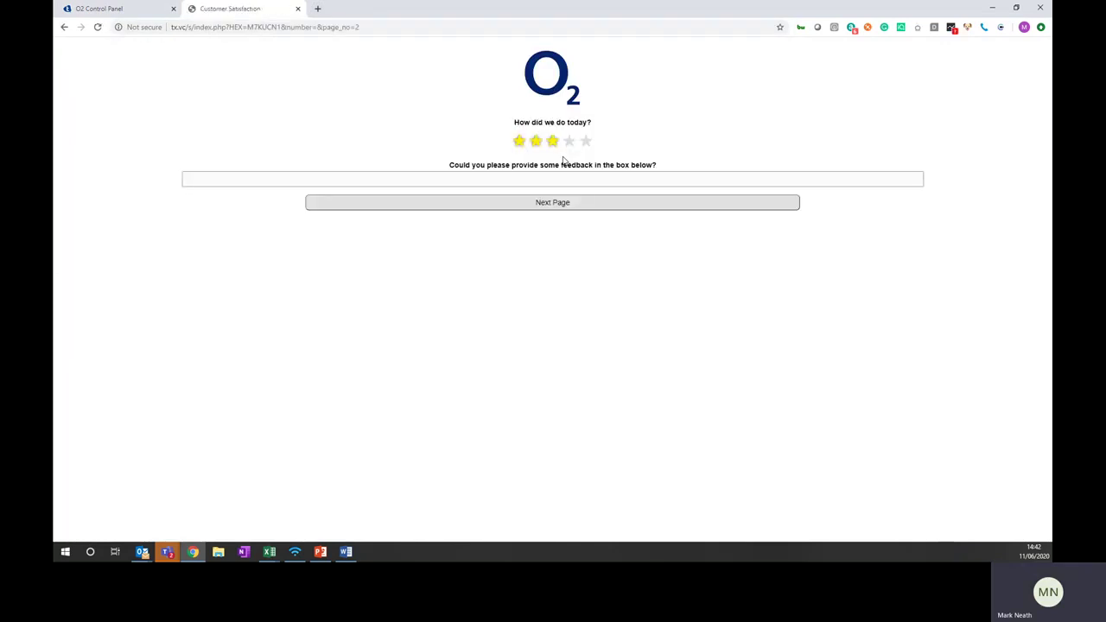
# Rate four stars, leave feedback 'Great', submit, and close the survey tab
pyautogui.click(519, 141)
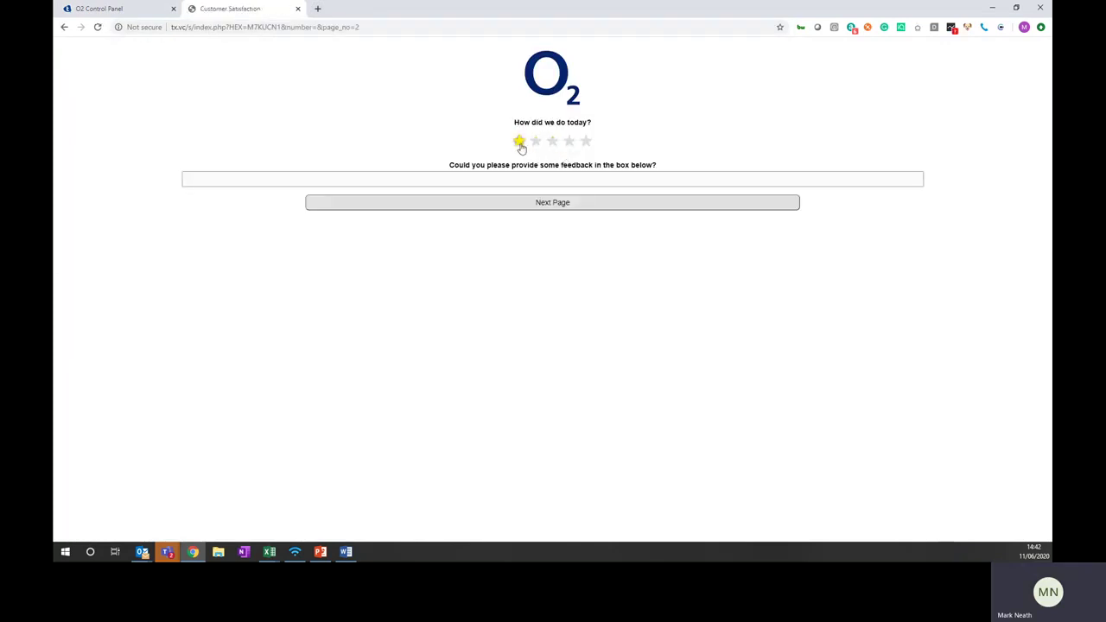
pyautogui.click(569, 143)
pyautogui.click(547, 178)
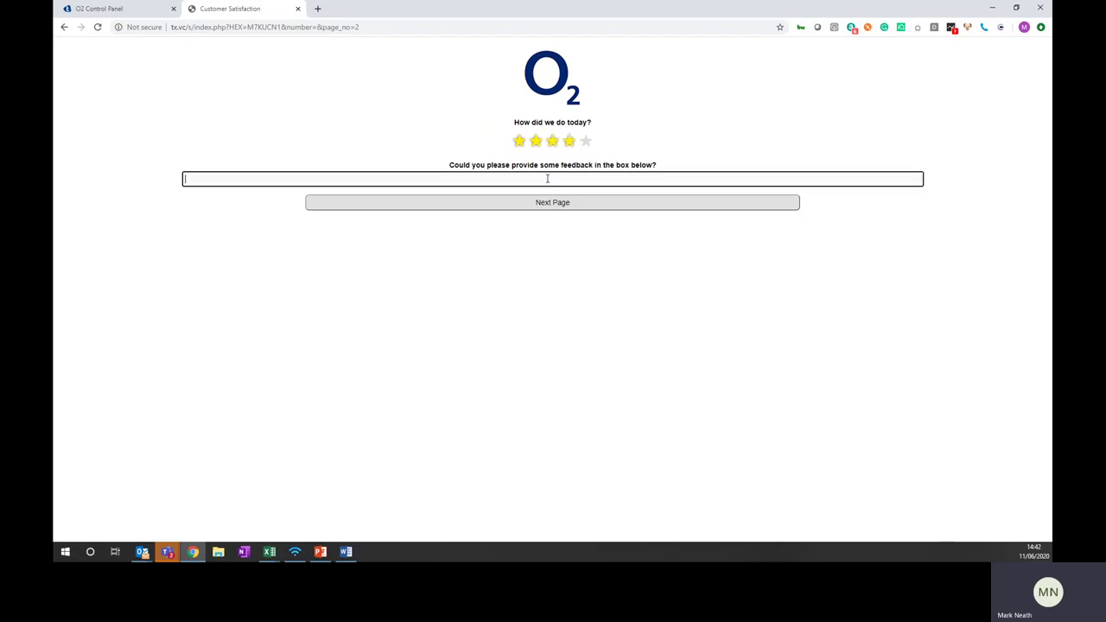
pyautogui.write('Great')
pyautogui.click(549, 207)
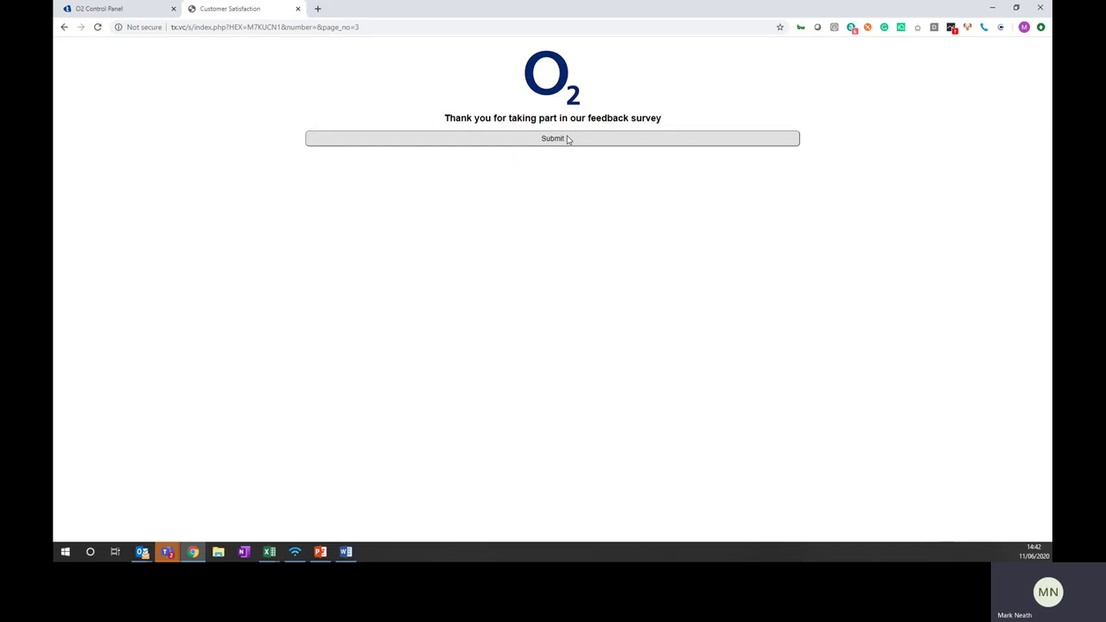
pyautogui.click(568, 139)
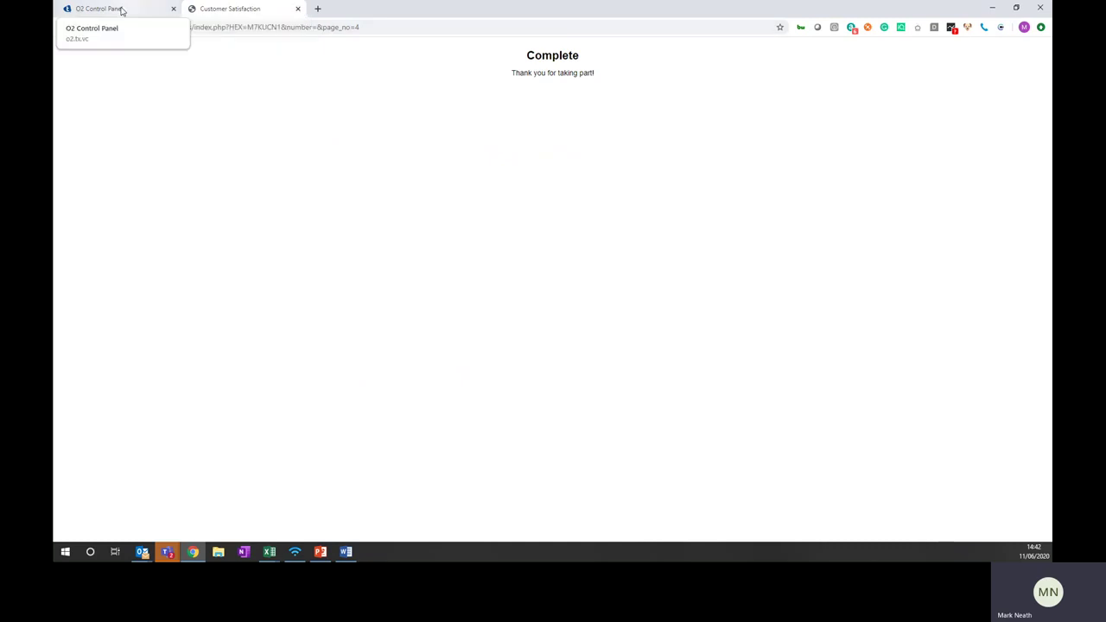
pyautogui.click(297, 8)
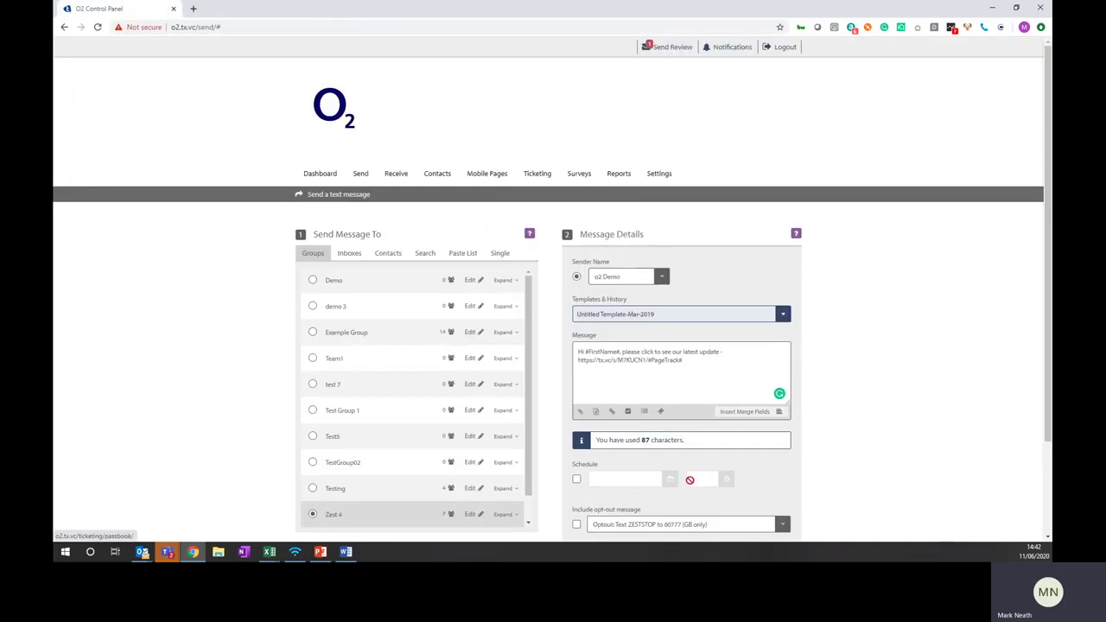
# Append 'Optout: Text ZESTSTOP to 60777' and remove its stray leading space, giving 120 characters
pyautogui.click(693, 380)
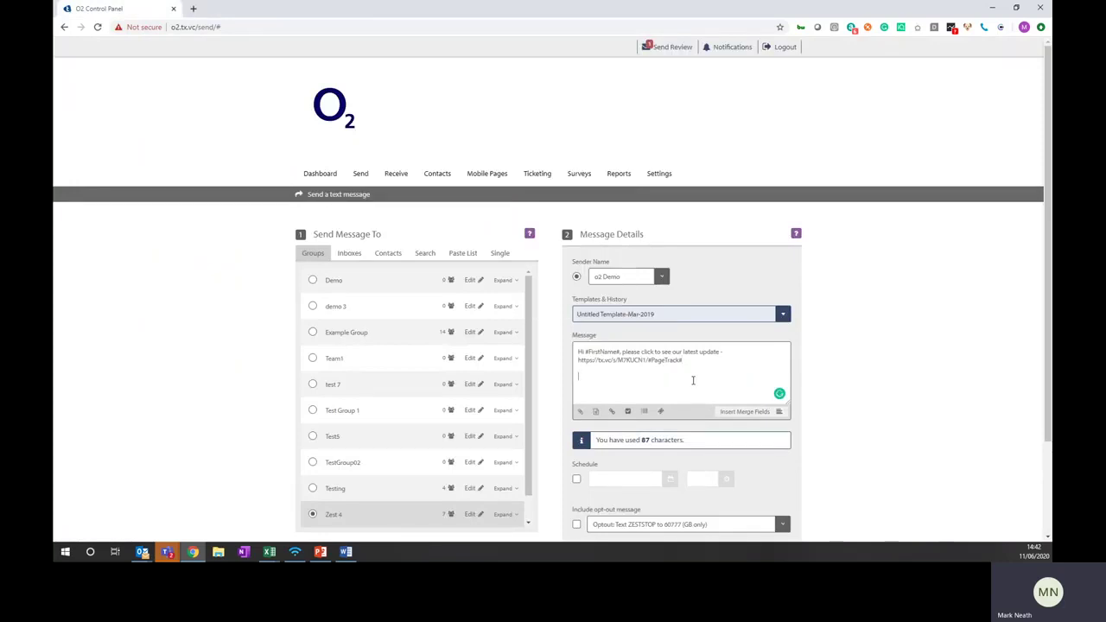
pyautogui.scroll(-2, 640, 421)
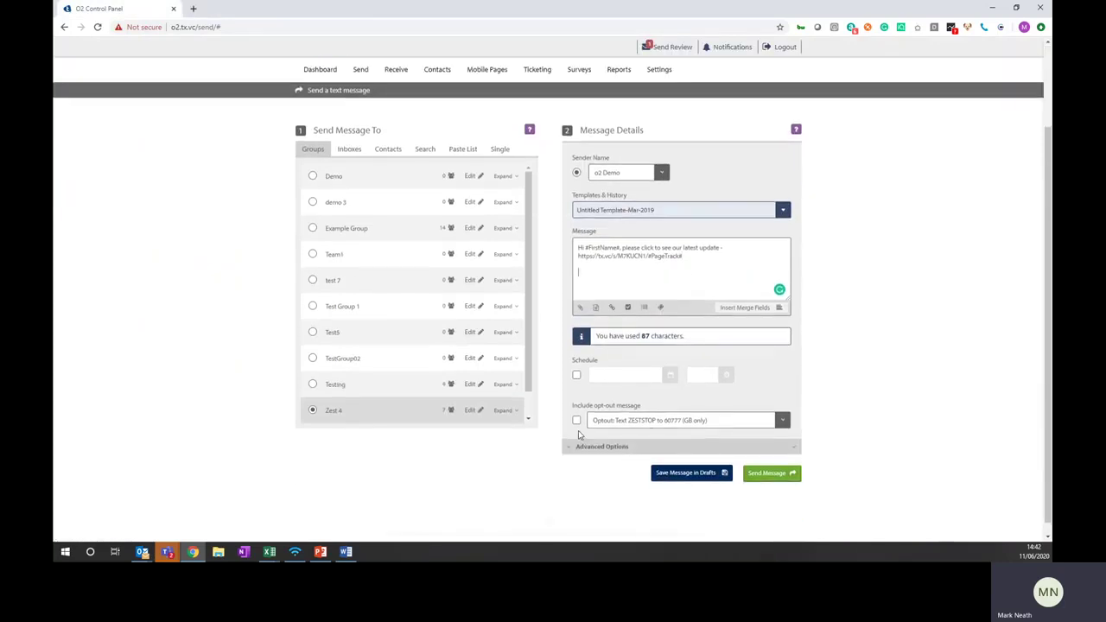
pyautogui.click(576, 421)
pyautogui.click(437, 71)
pyautogui.click(582, 275)
pyautogui.press('BackSpace')
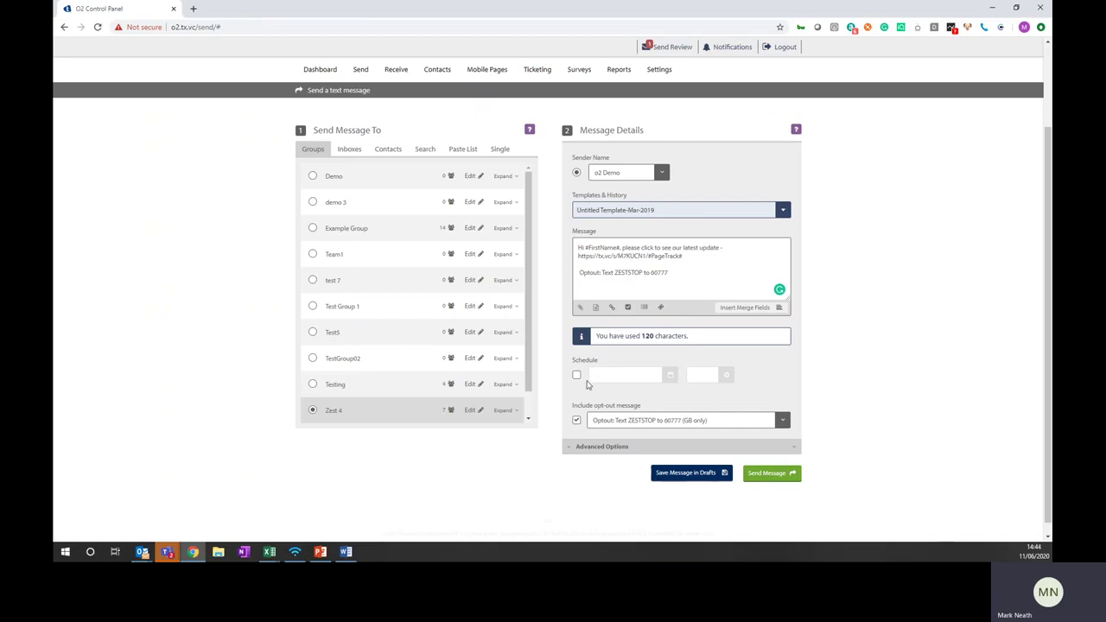
# Schedule the message for 18:00 on 11 June 2020, then expand Advanced Options
pyautogui.click(577, 377)
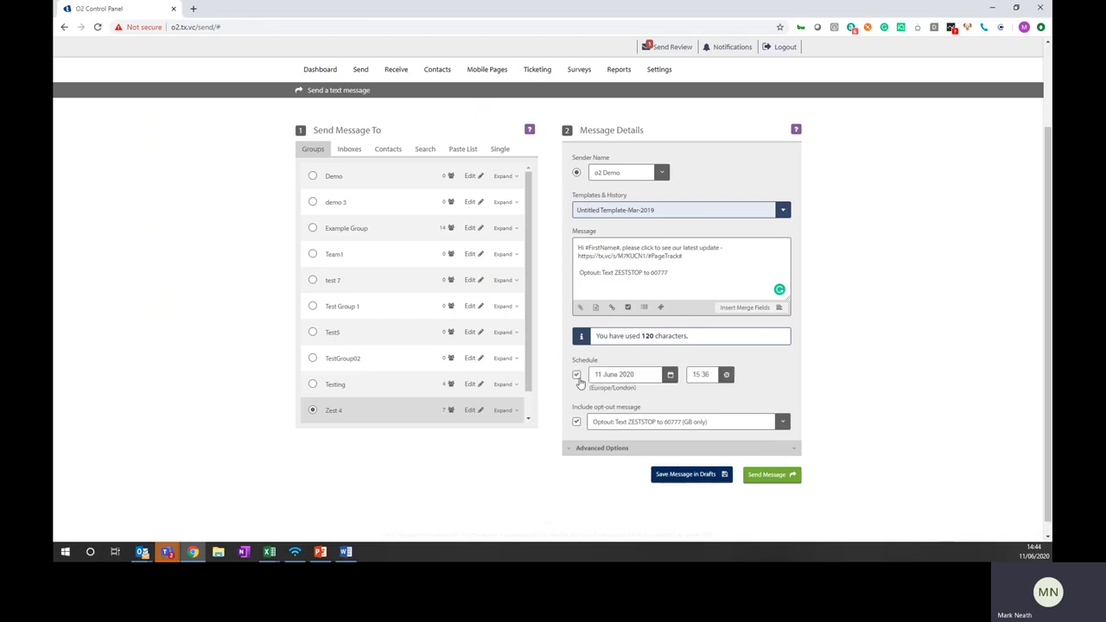
pyautogui.click(725, 379)
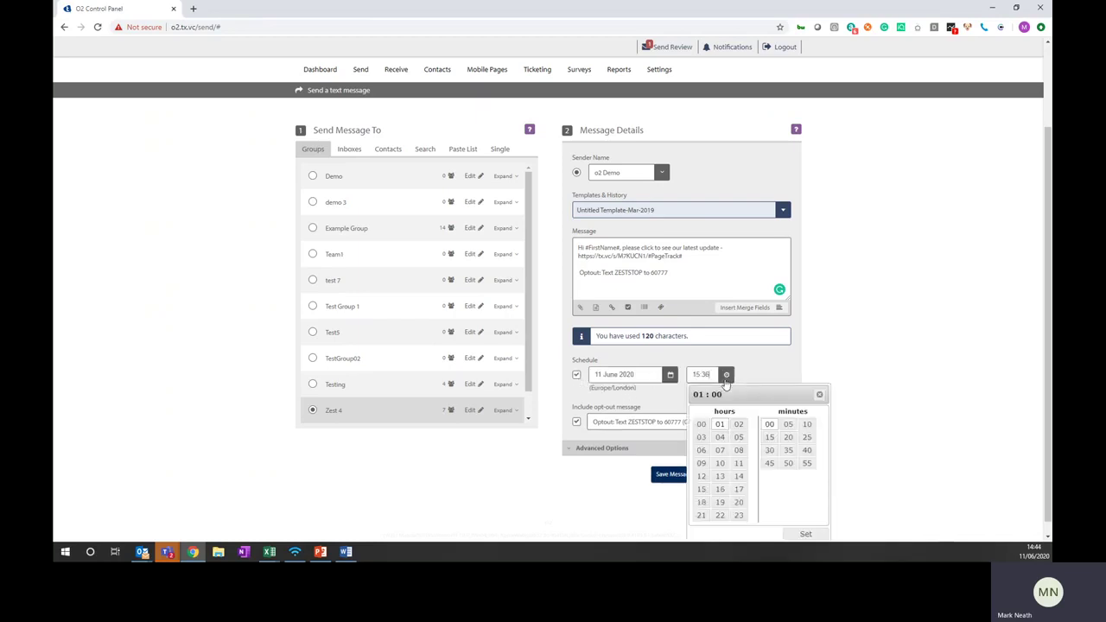
pyautogui.click(701, 502)
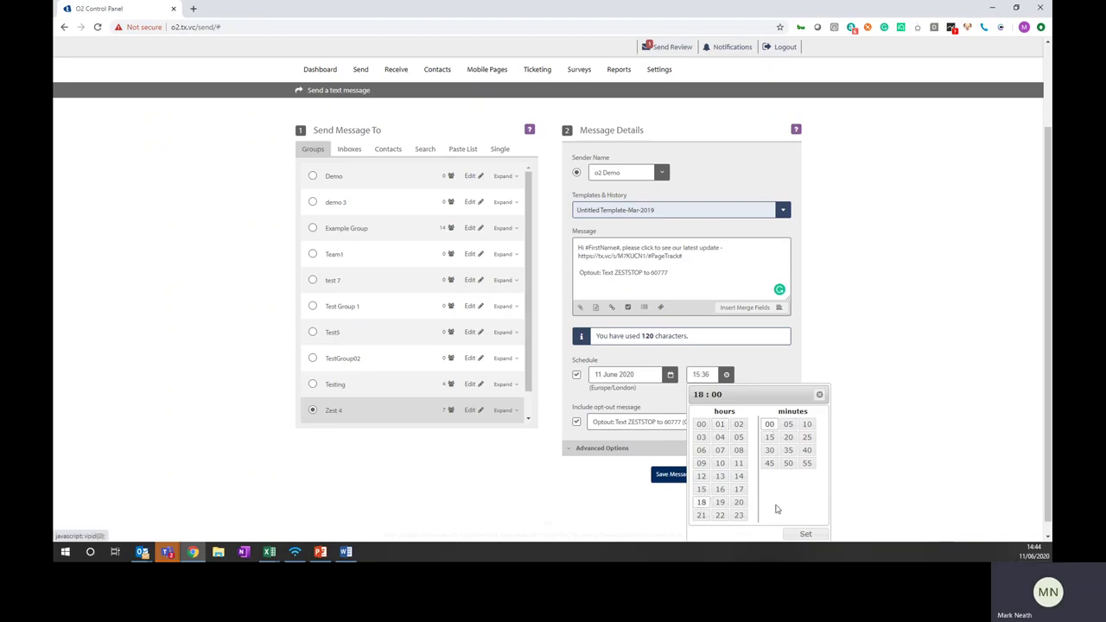
pyautogui.click(804, 534)
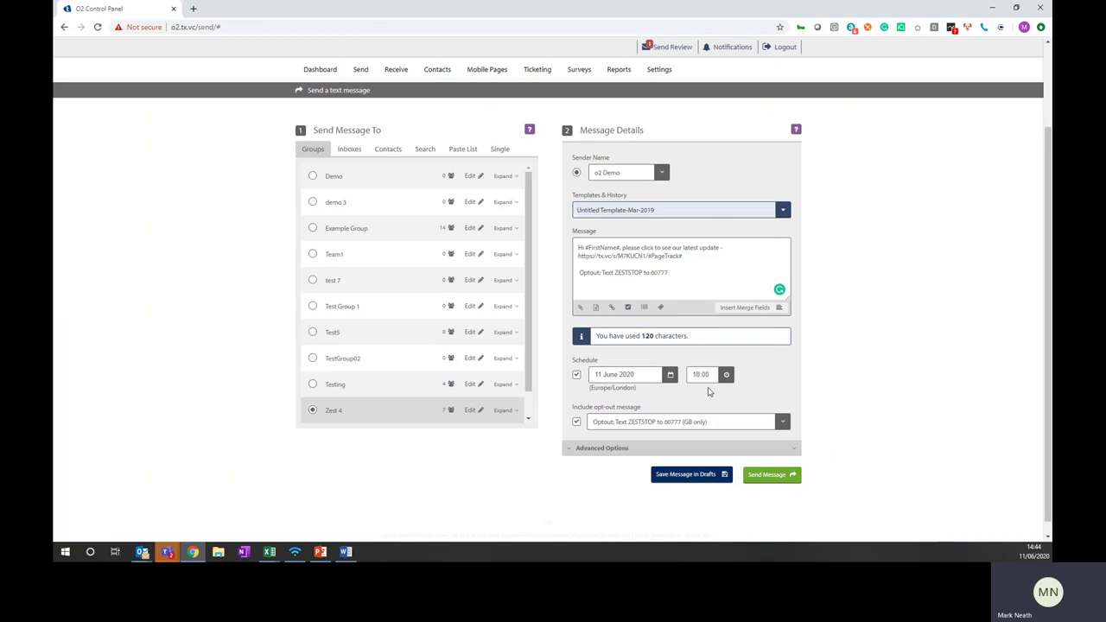
pyautogui.click(623, 448)
pyautogui.scroll(-2, 641, 444)
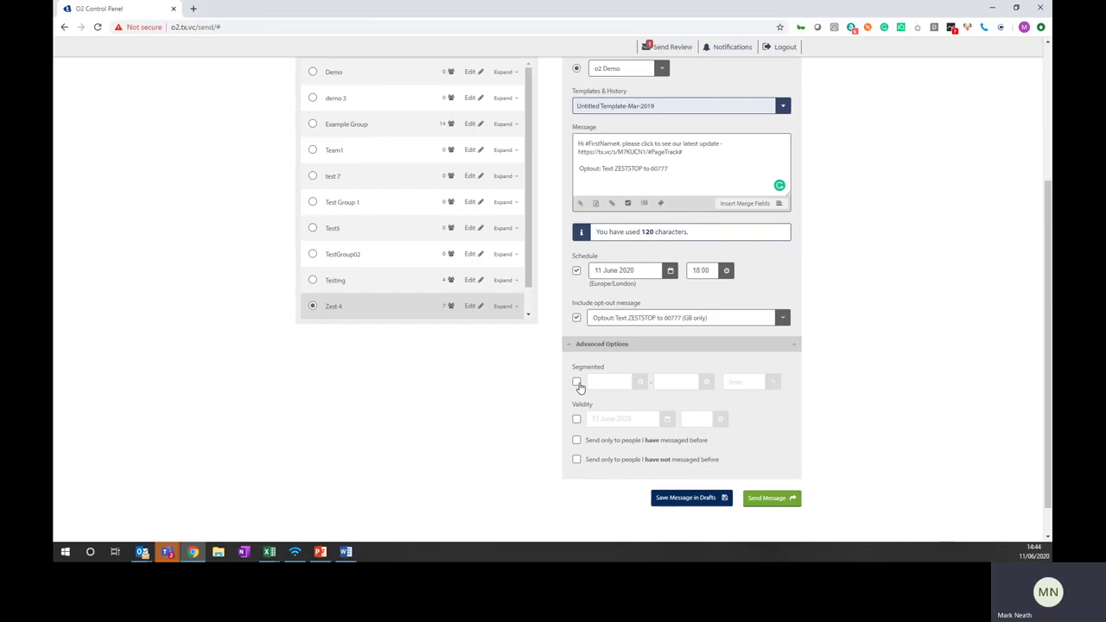
pyautogui.click(576, 382)
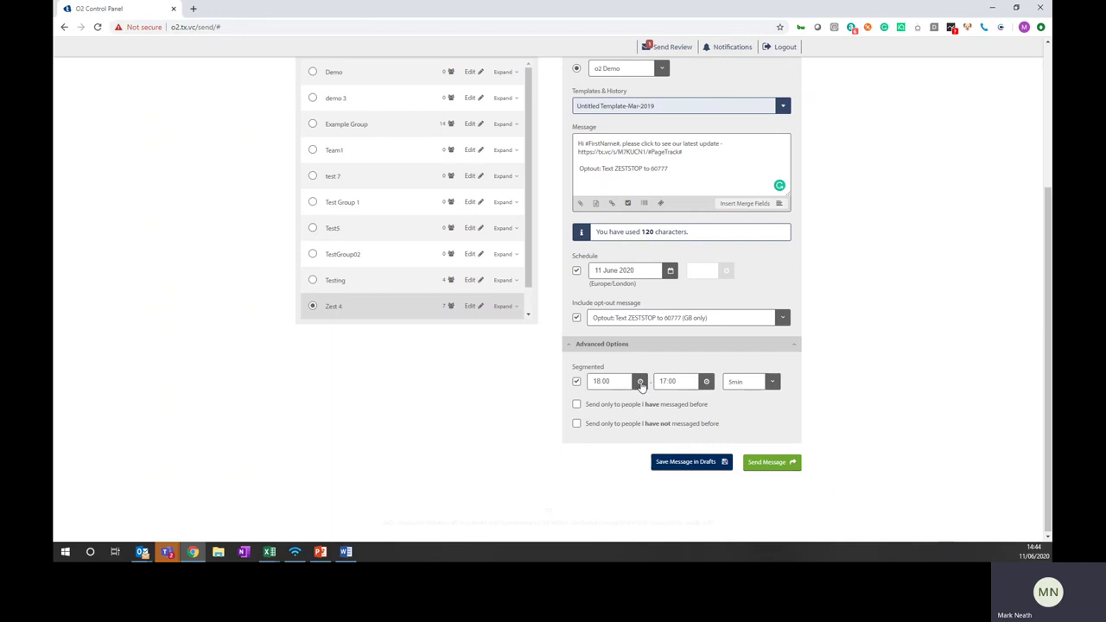
pyautogui.click(640, 383)
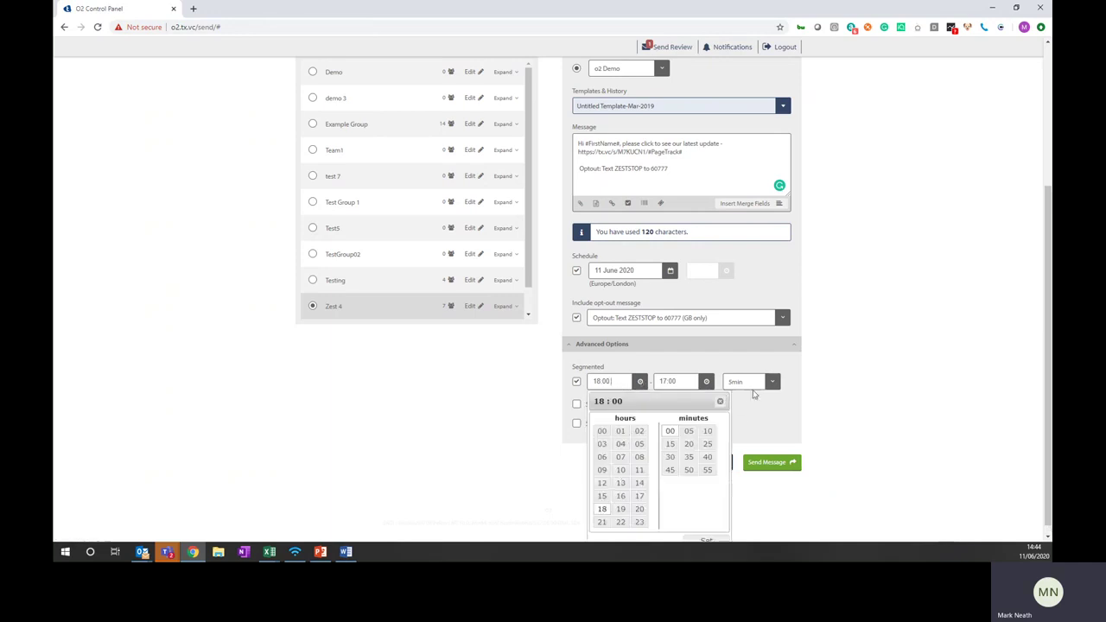
pyautogui.click(767, 424)
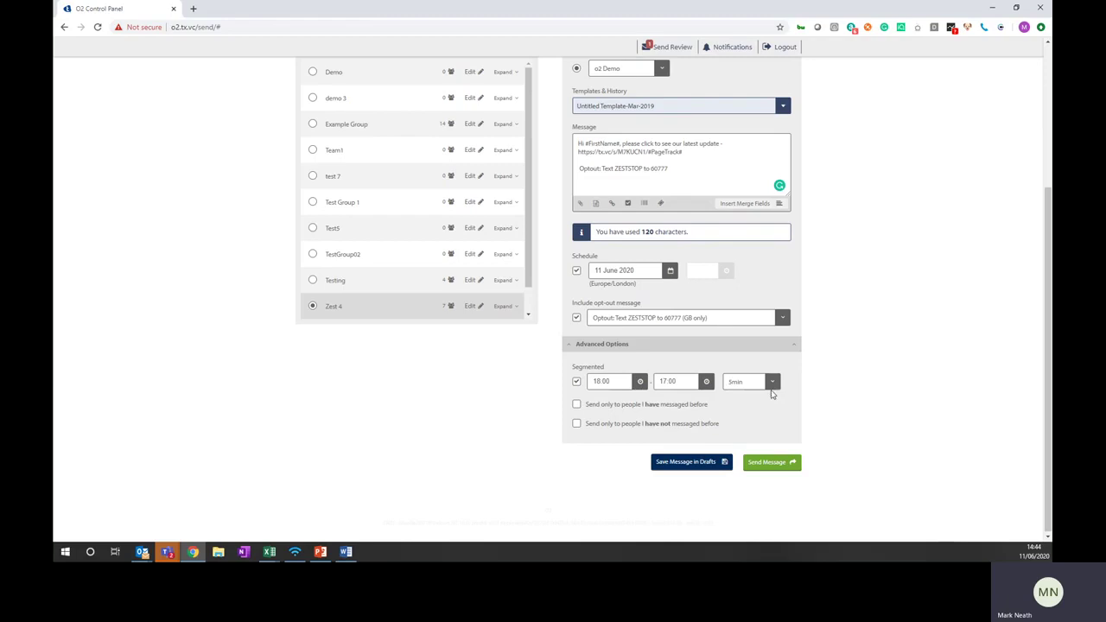
pyautogui.click(577, 382)
pyautogui.click(576, 383)
pyautogui.click(576, 420)
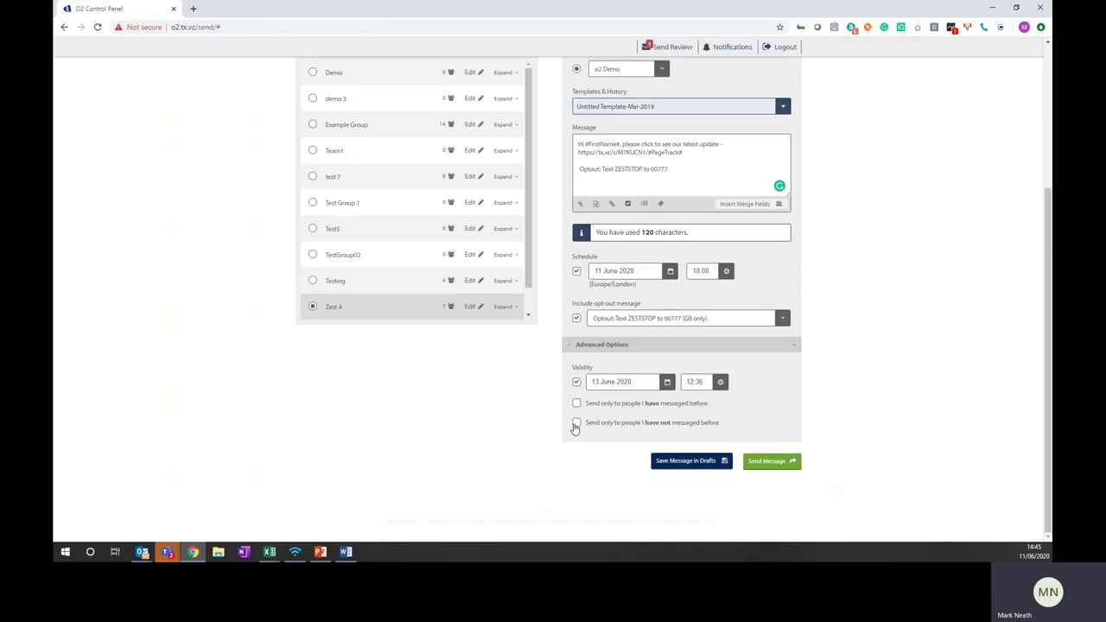
pyautogui.click(576, 383)
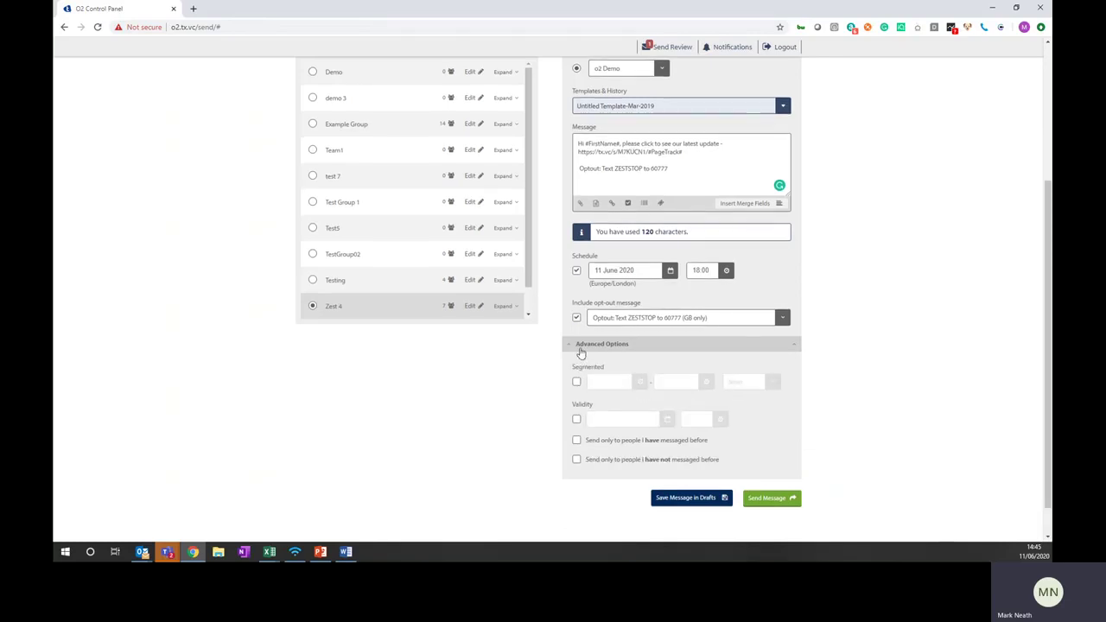
# Choose Zest 4 as the sender name and send the scheduled message
pyautogui.click(583, 345)
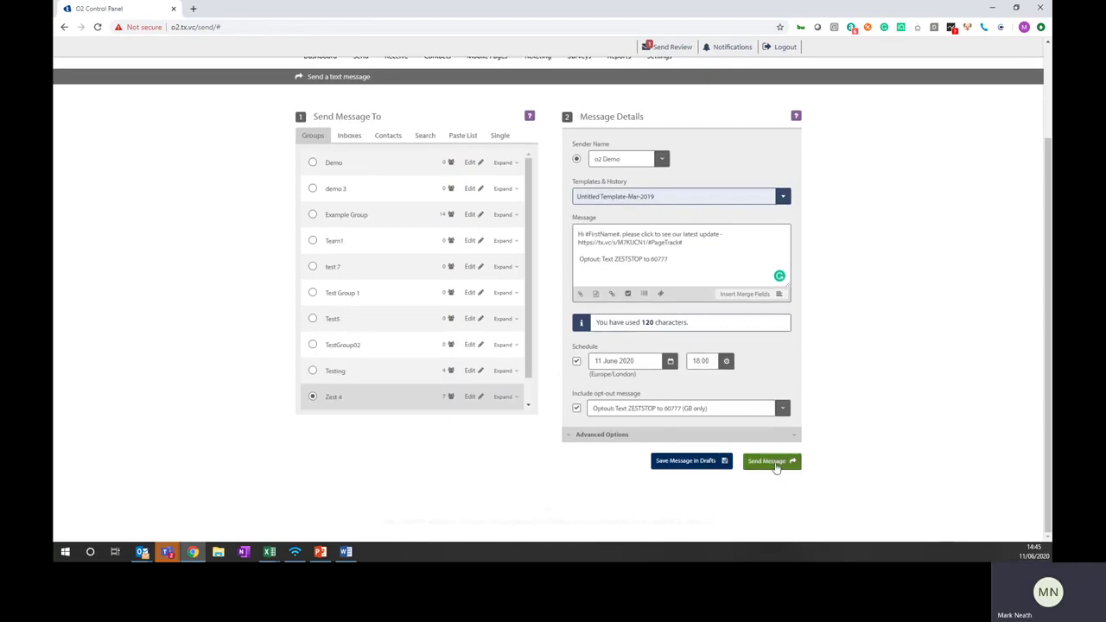
pyautogui.click(659, 162)
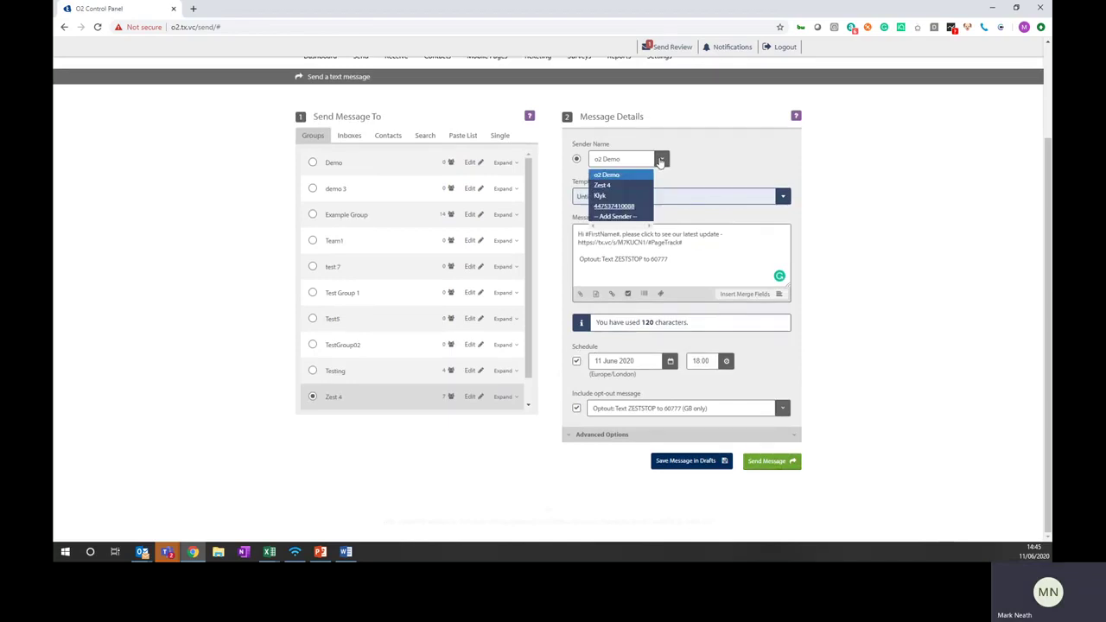
pyautogui.click(610, 185)
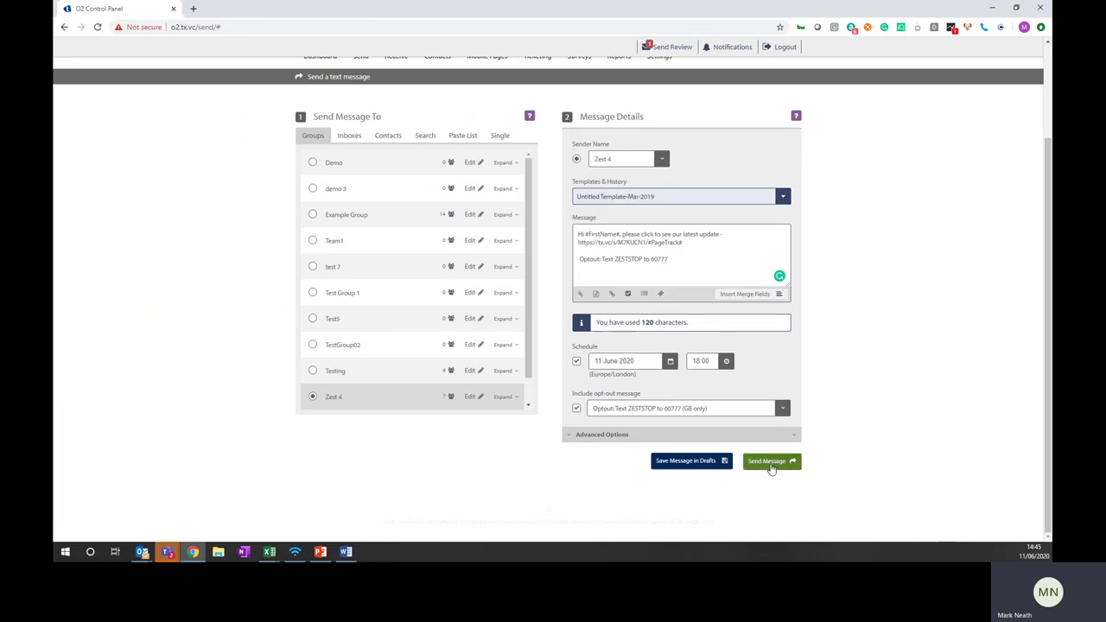
pyautogui.click(771, 463)
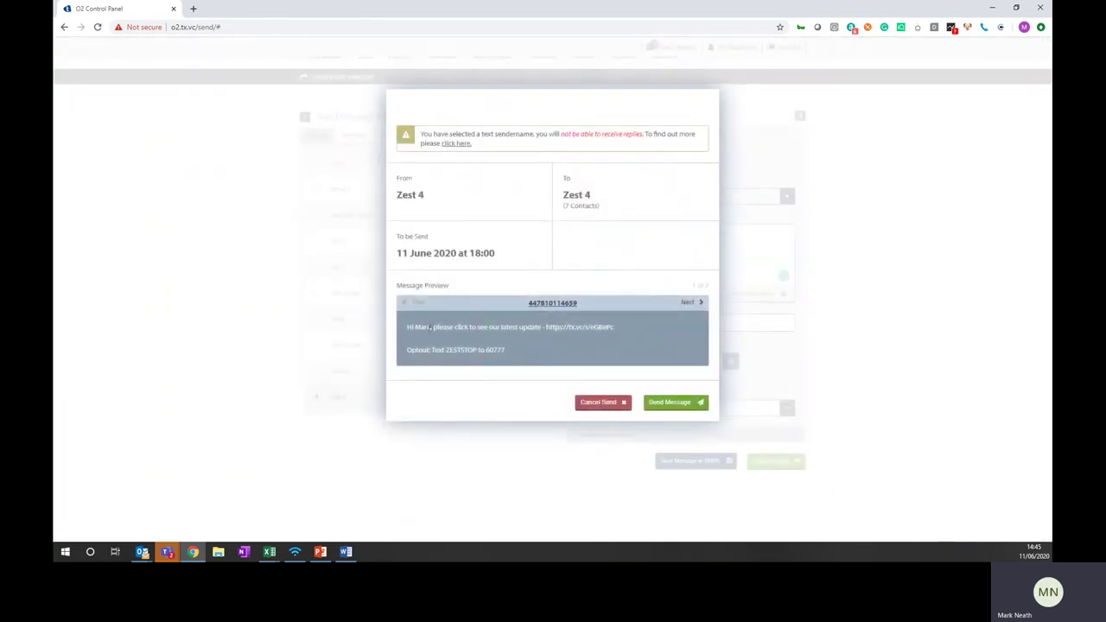
# Review the previews (recipient, Zest 4 sender, 7 contacts) and confirm the 18:00 schedule
pyautogui.doubleClick(427, 327)
pyautogui.moveTo(427, 195); pyautogui.dragTo(395, 195)
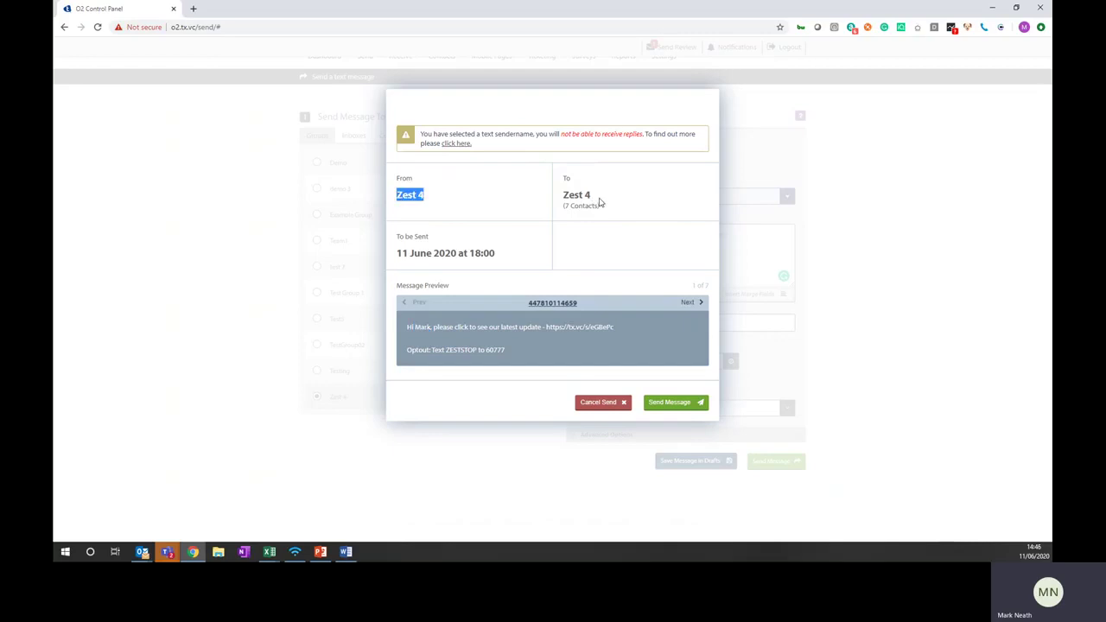
pyautogui.moveTo(600, 205); pyautogui.dragTo(575, 210)
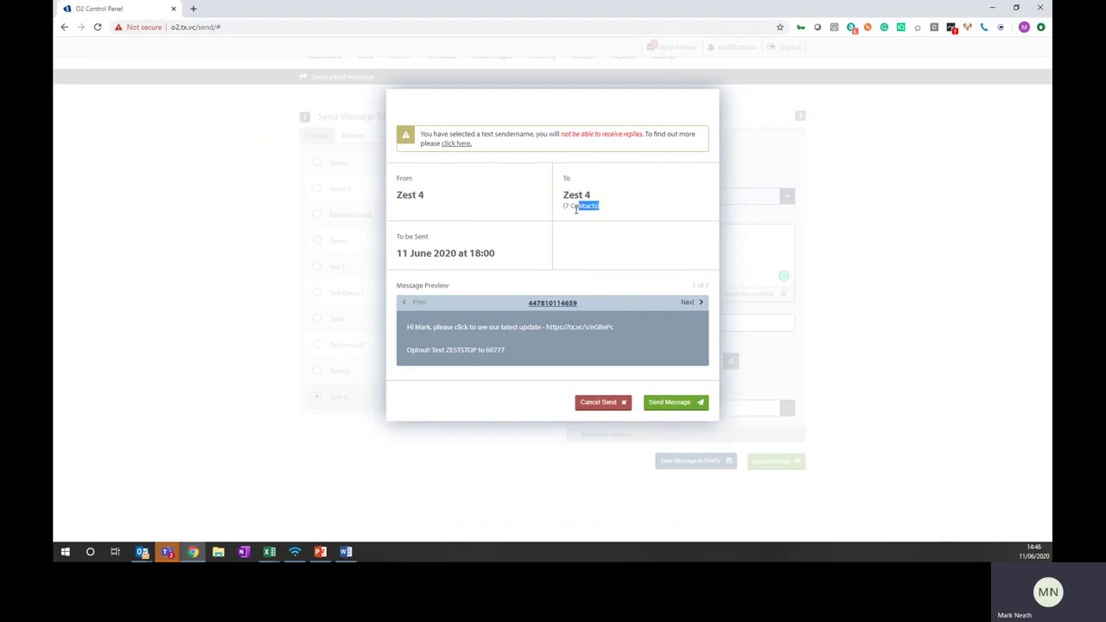
pyautogui.click(690, 302)
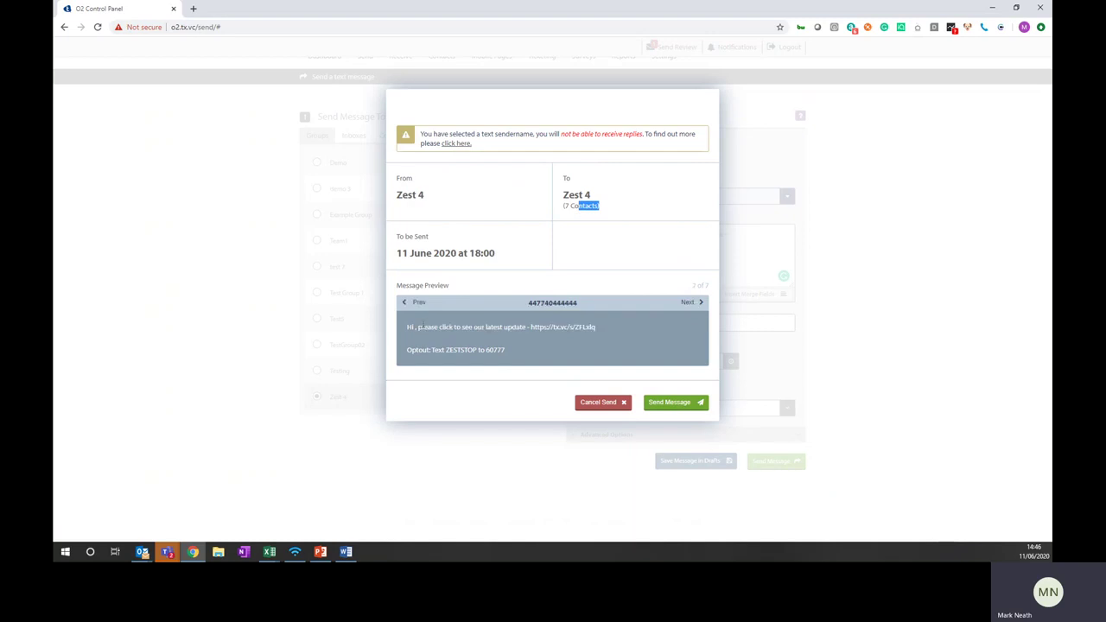
pyautogui.click(413, 329)
pyautogui.click(690, 306)
pyautogui.click(691, 305)
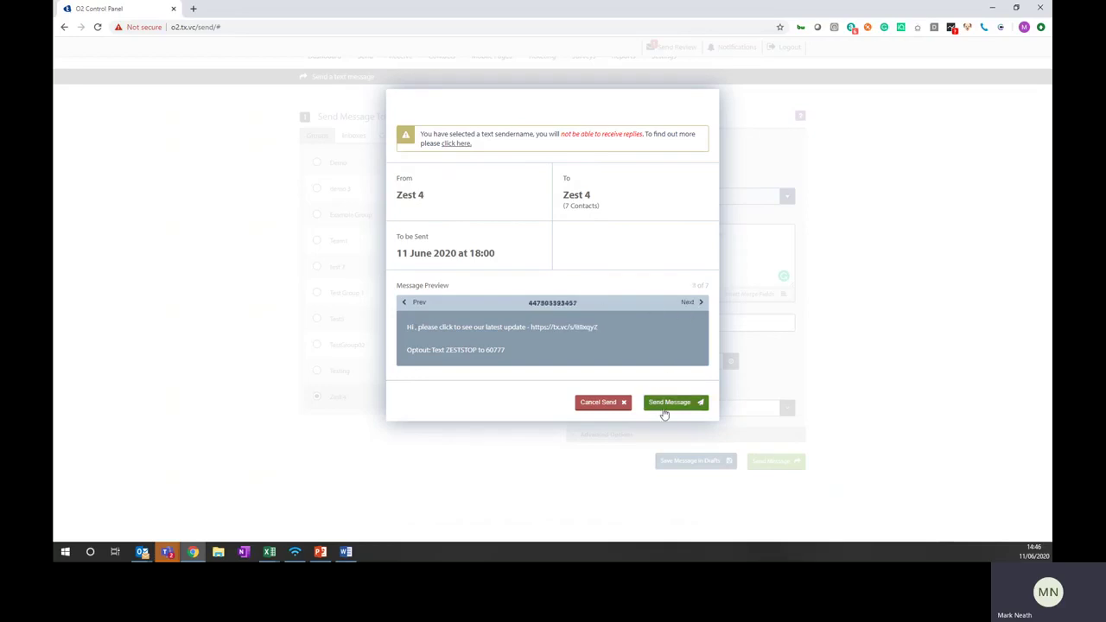
pyautogui.click(666, 406)
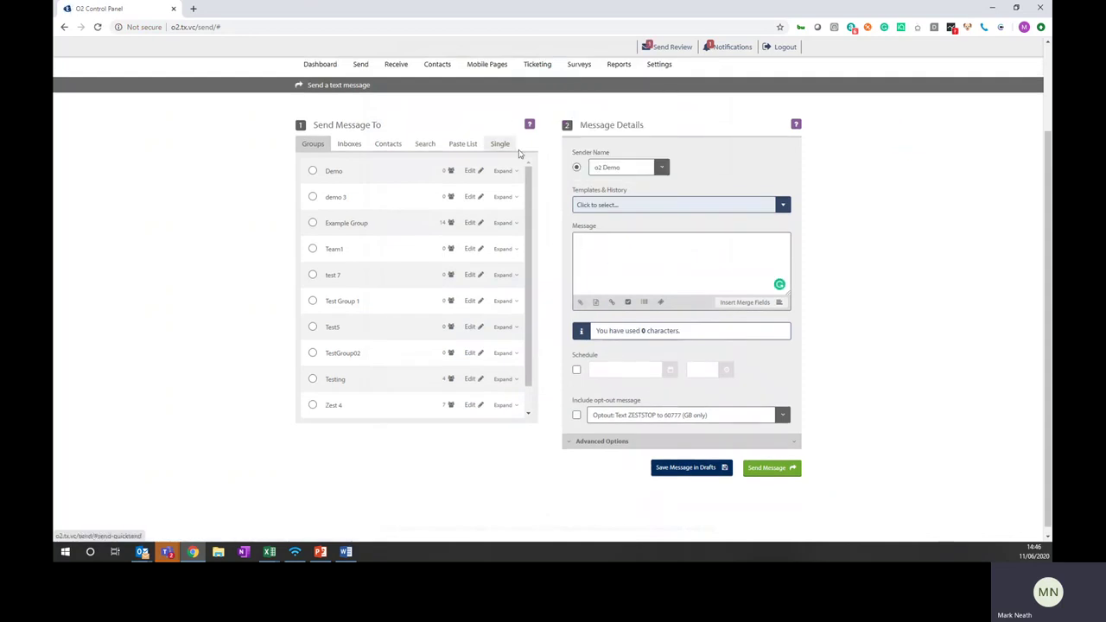
# Browse the Single Numbers message history, then return to the Reports overview
pyautogui.click(624, 65)
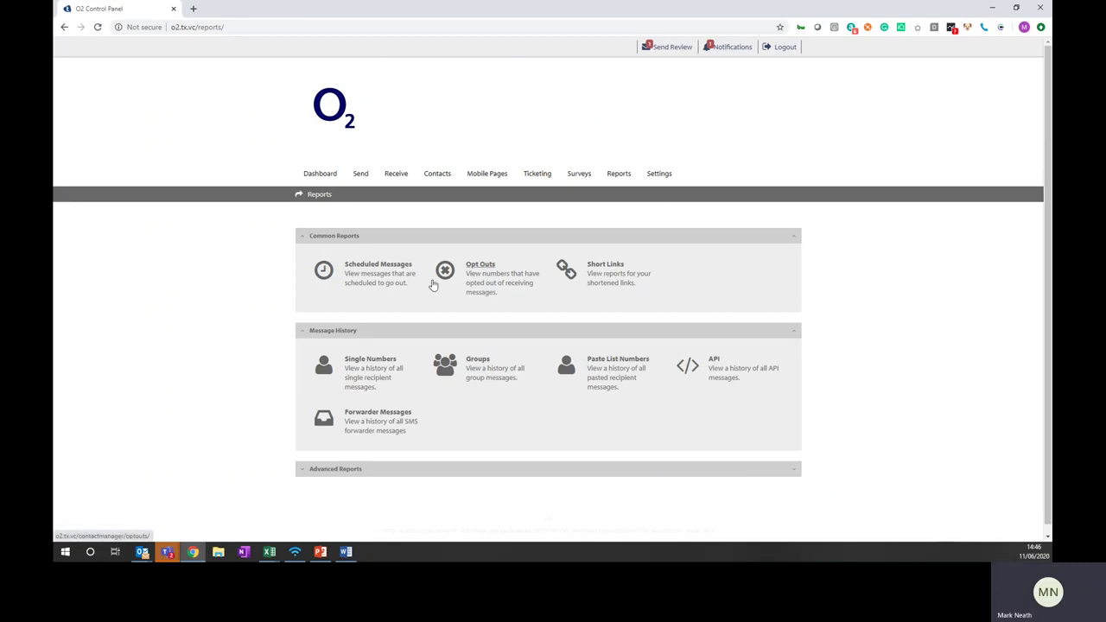
pyautogui.click(391, 362)
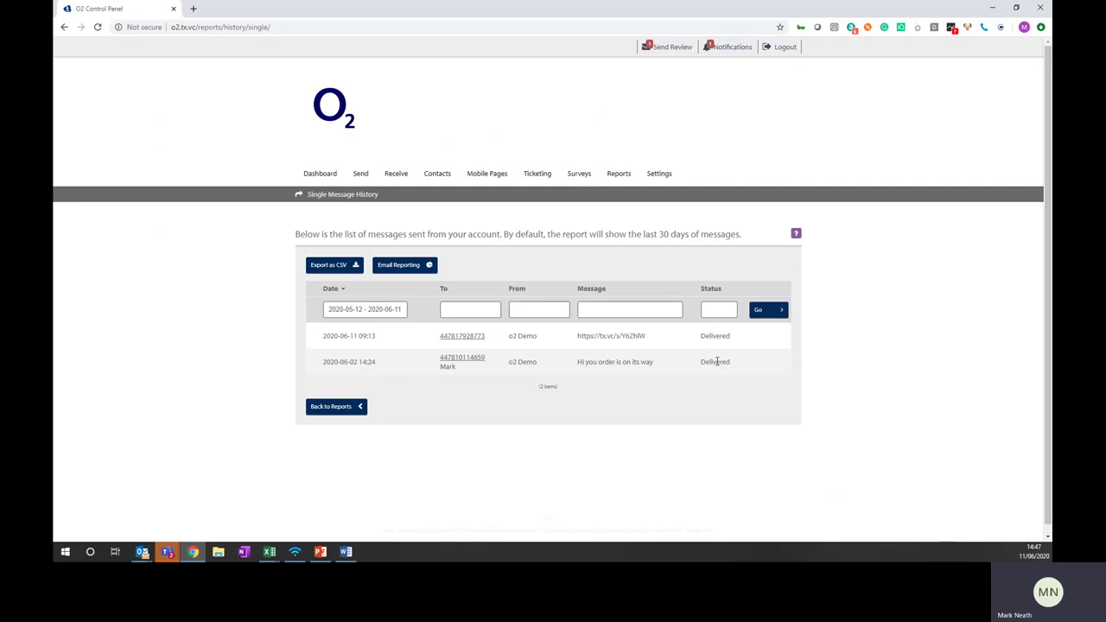
pyautogui.click(64, 27)
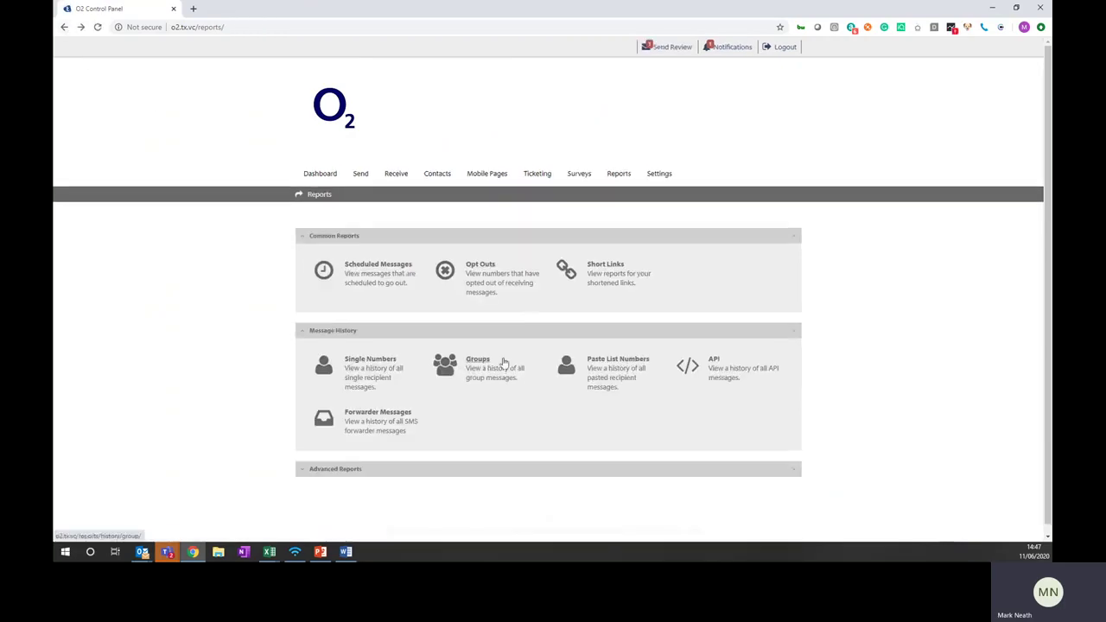
pyautogui.click(486, 367)
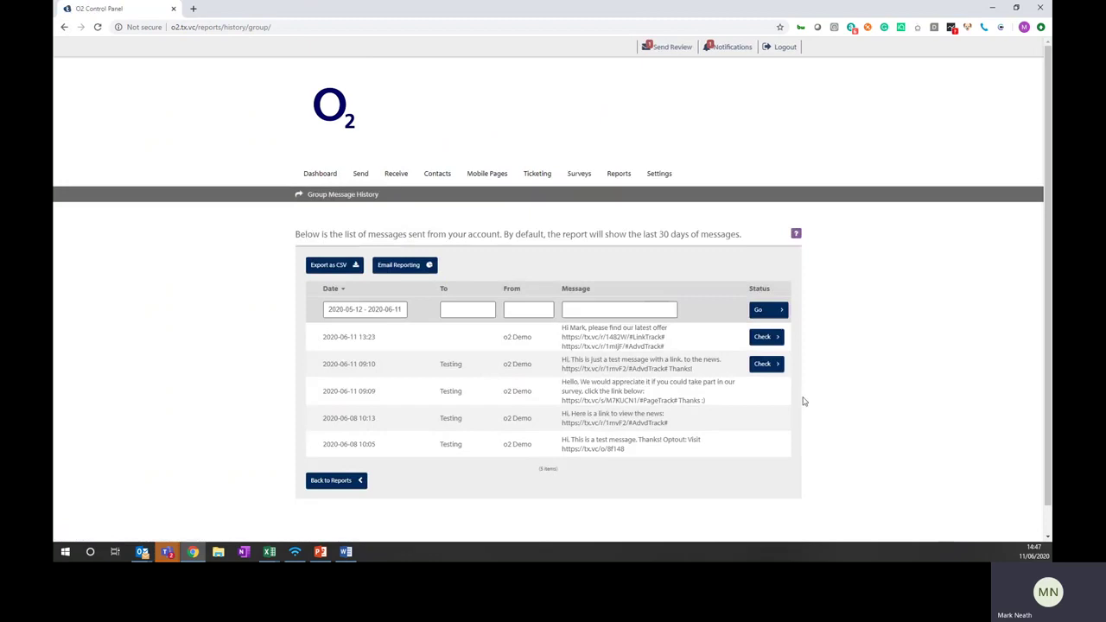
pyautogui.click(764, 365)
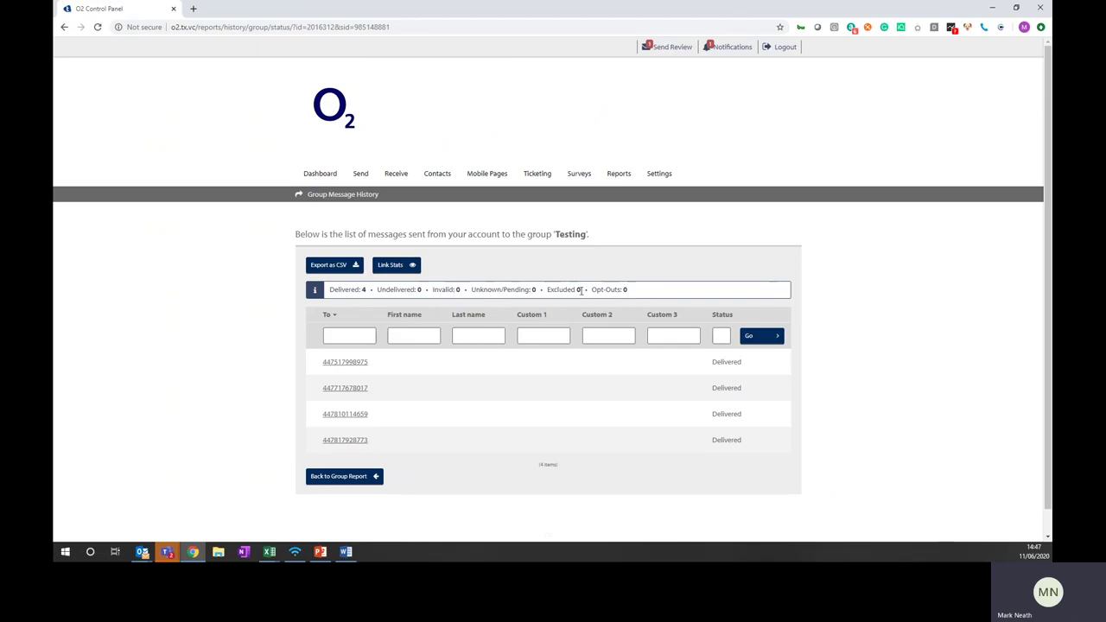
pyautogui.moveTo(580, 290); pyautogui.dragTo(547, 290)
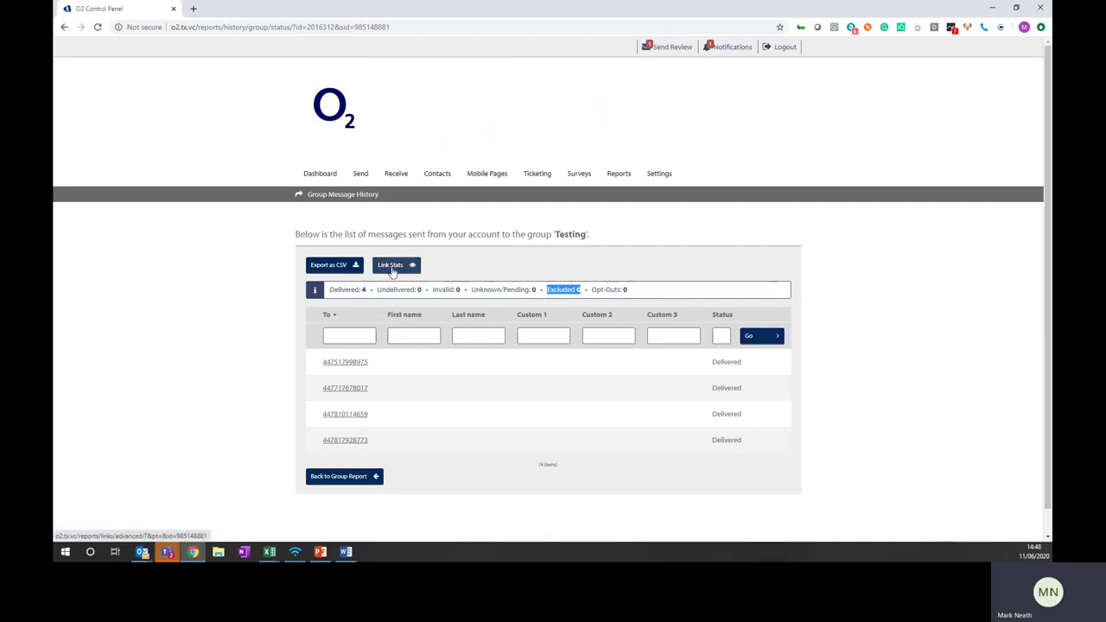
# Open Link Stats for the message and scroll through its click charts
pyautogui.click(391, 267)
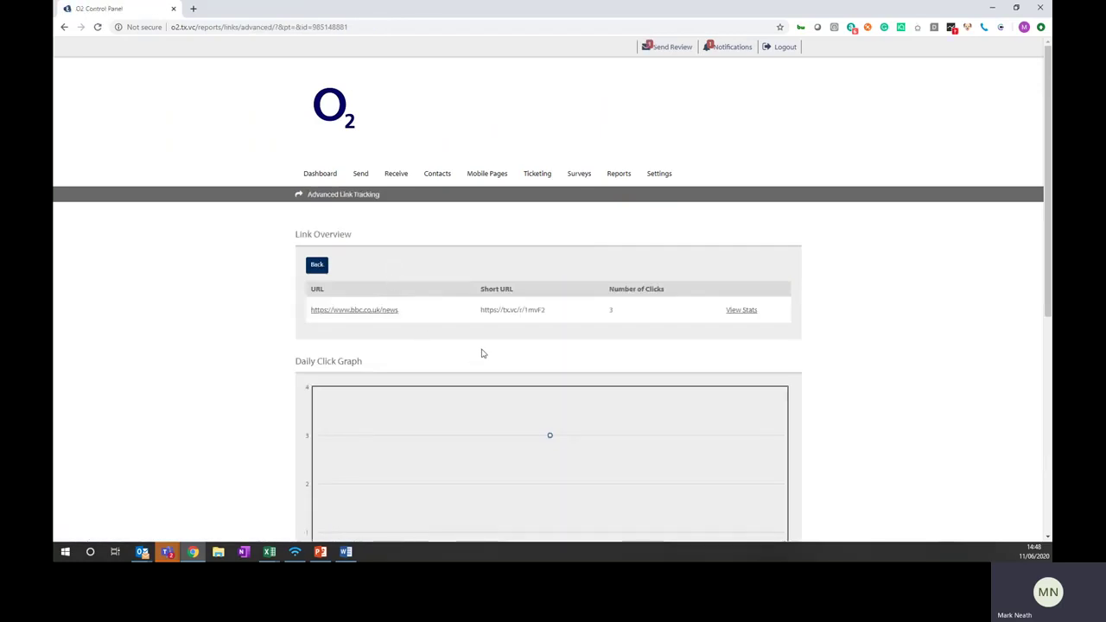
pyautogui.scroll(-2, 481, 349)
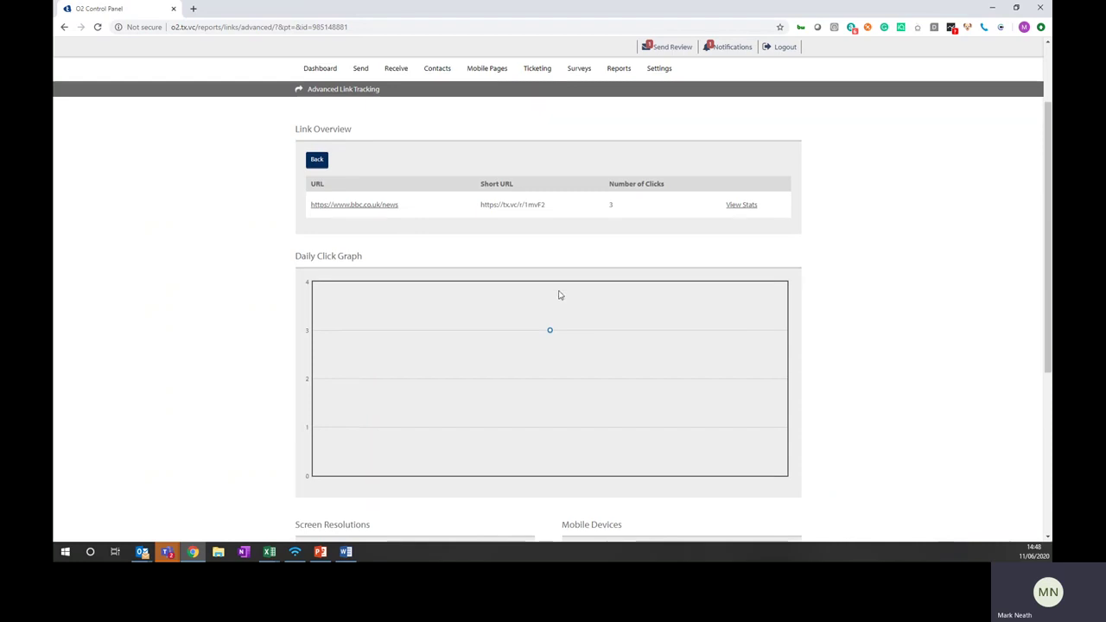
pyautogui.scroll(-1, 558, 293)
pyautogui.scroll(-2, 527, 300)
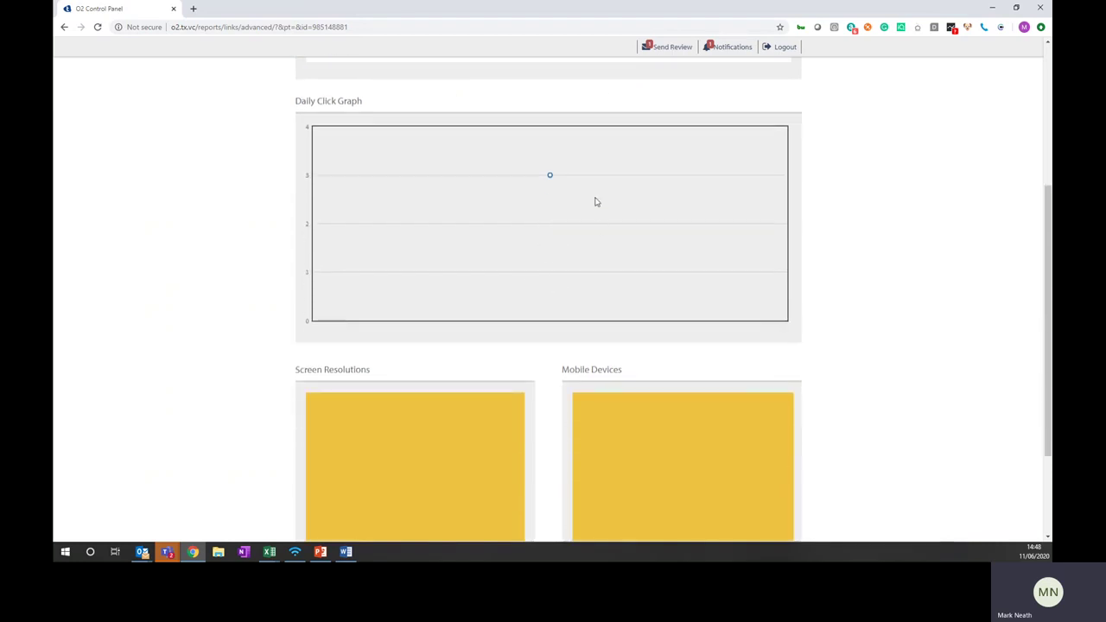
pyautogui.scroll(-2, 535, 276)
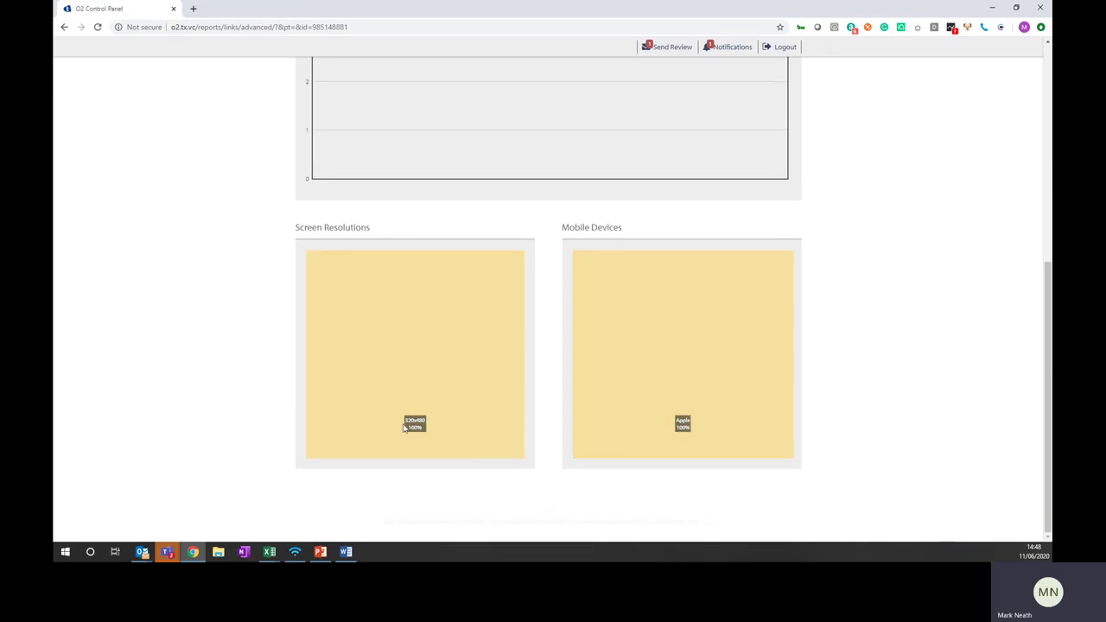
pyautogui.scroll(5, 491, 427)
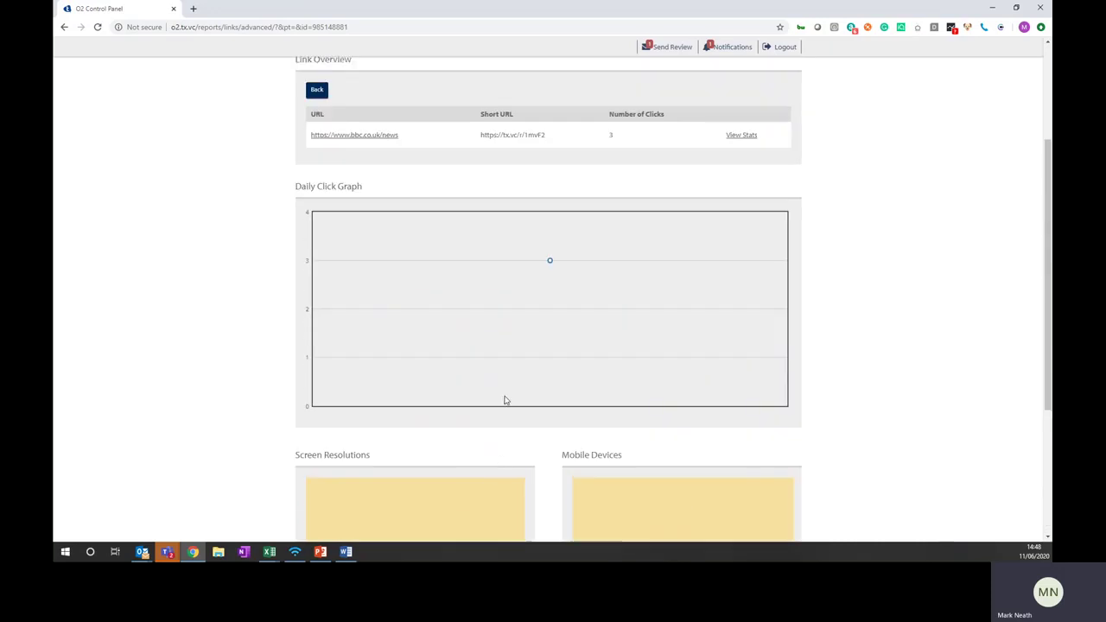
# View detailed stats for the bbc.co.uk/news link, then return to Short Links
pyautogui.click(736, 278)
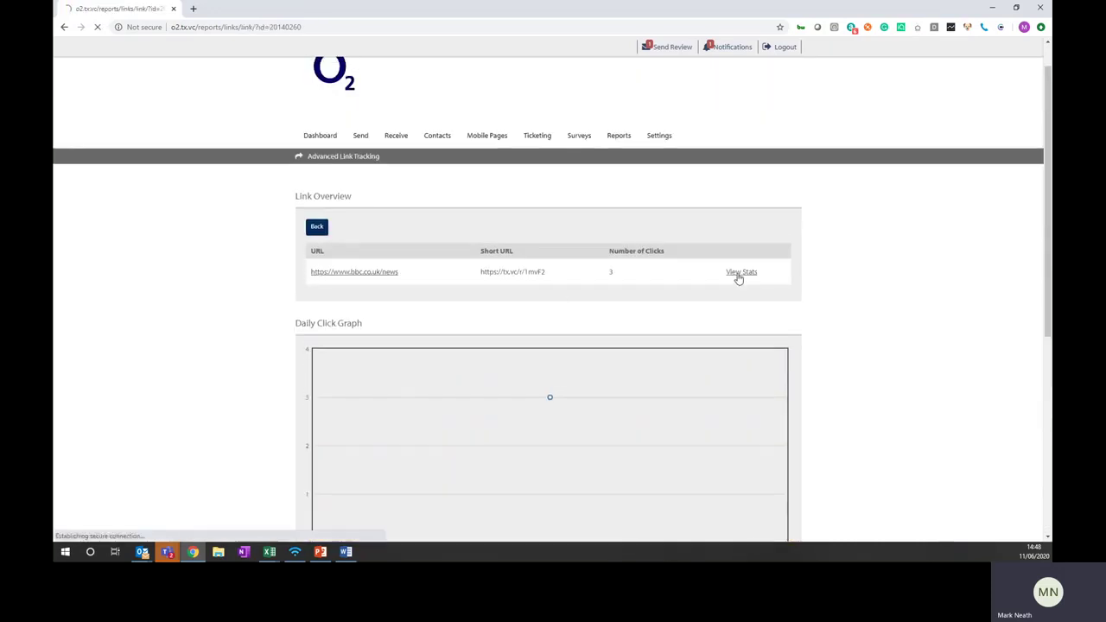
pyautogui.scroll(-2, 645, 299)
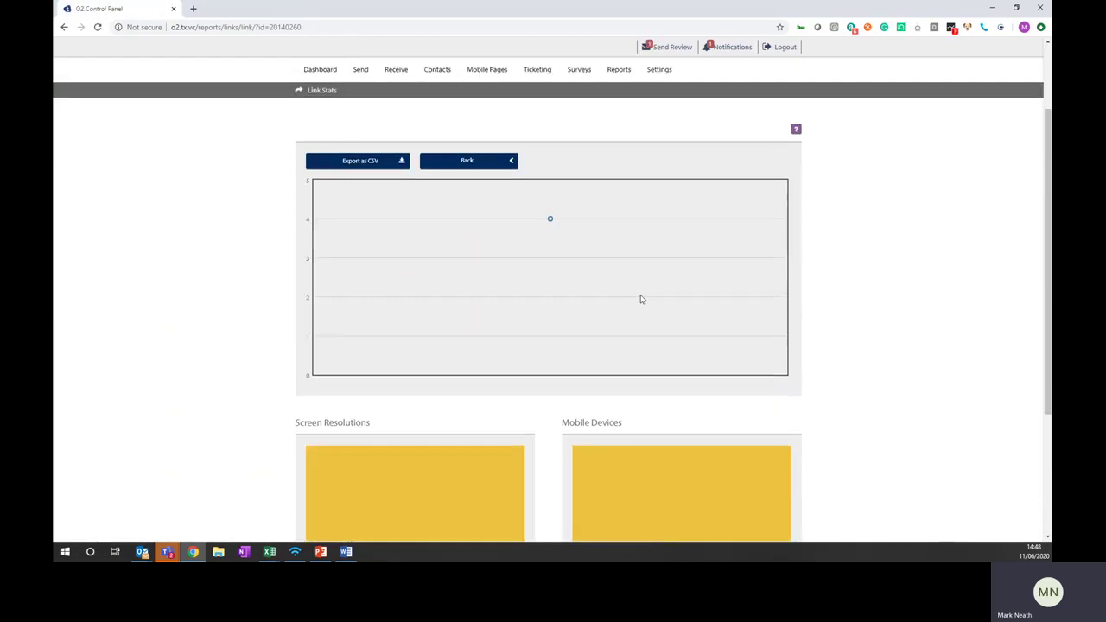
pyautogui.scroll(2, 642, 299)
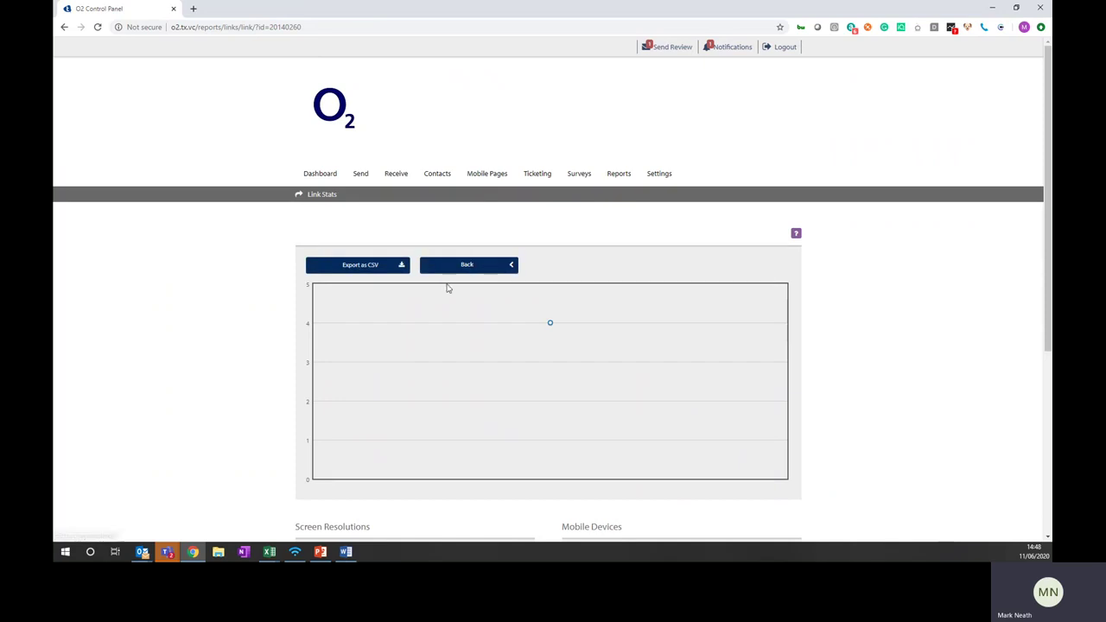
pyautogui.click(478, 274)
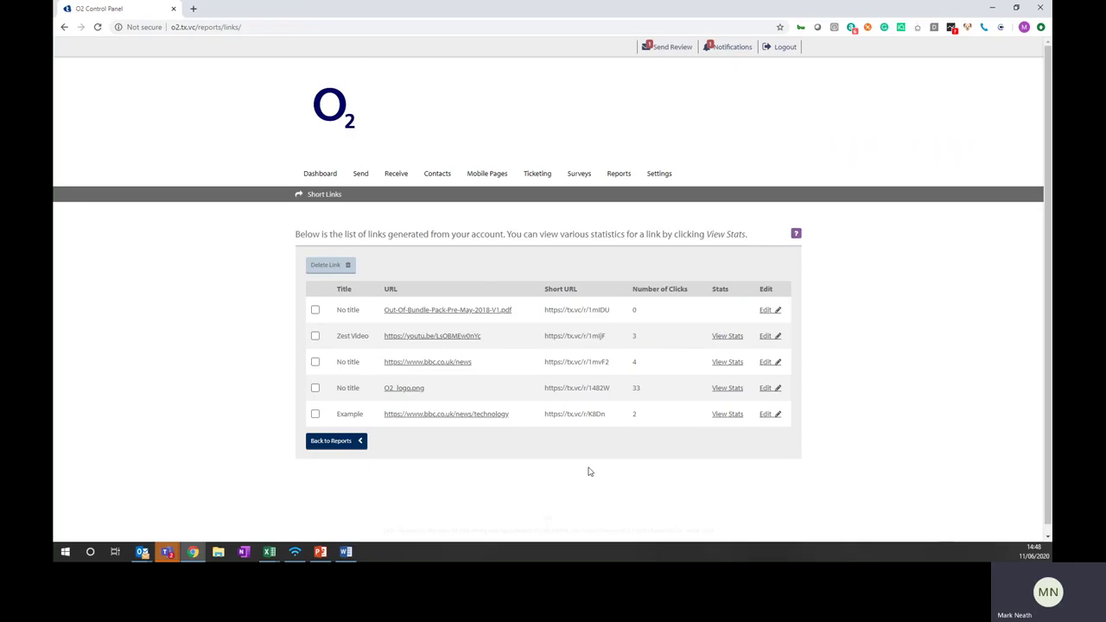
# View the O2_logo.png link's click and device charts, then return to Reports
pyautogui.click(730, 388)
pyautogui.scroll(-5, 637, 419)
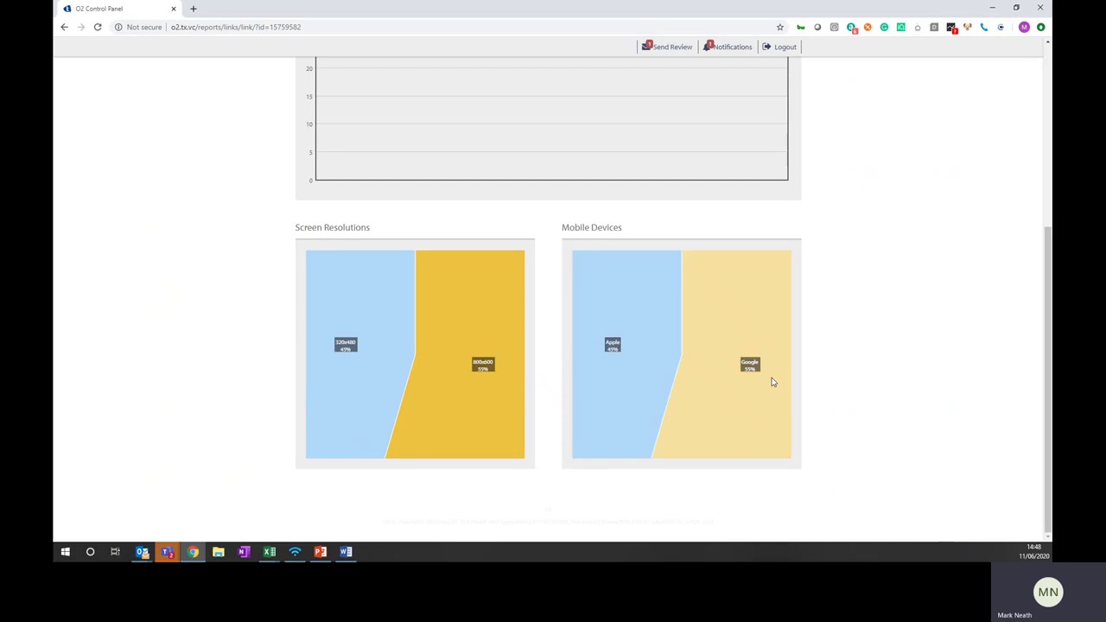
pyautogui.scroll(3, 668, 357)
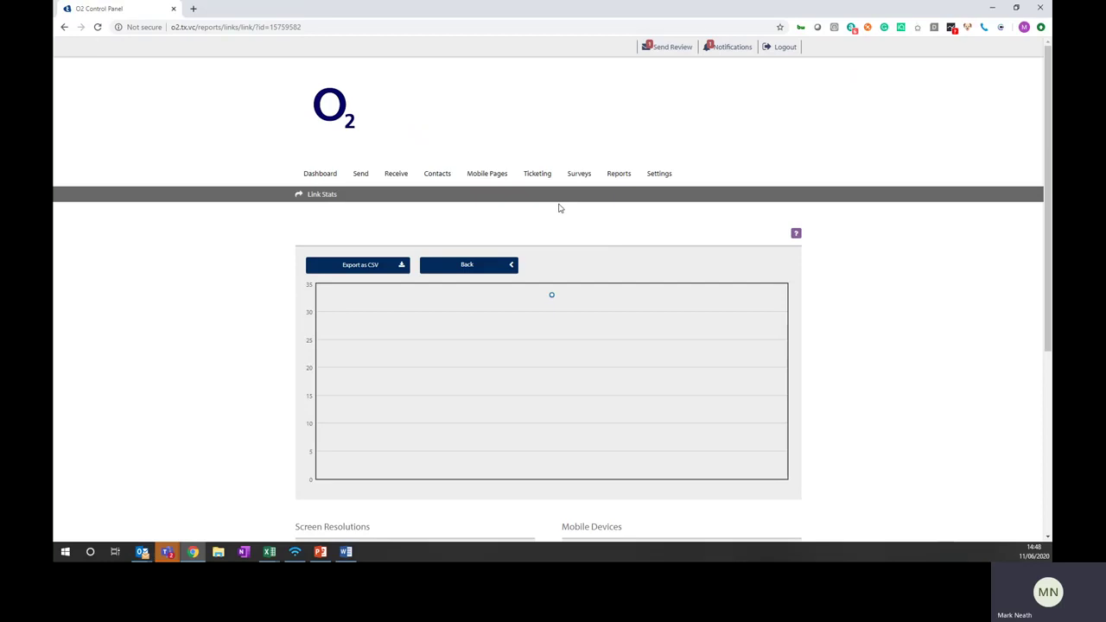
pyautogui.click(613, 179)
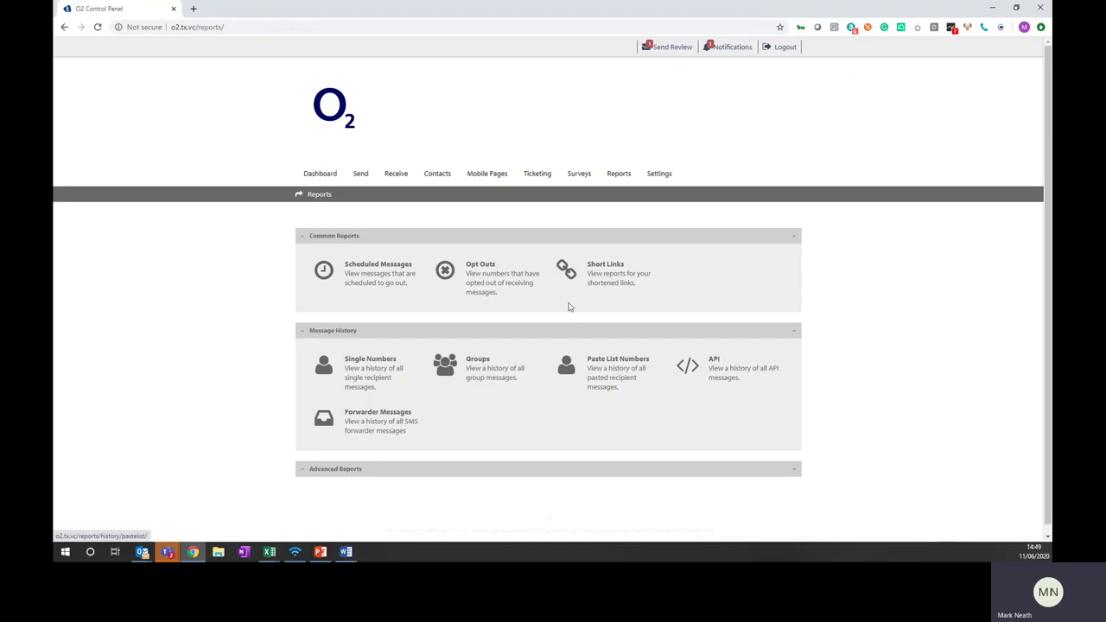
# Delete the 11 June 18:00 scheduled Zest 4 message, refunding 14 credits
pyautogui.click(491, 271)
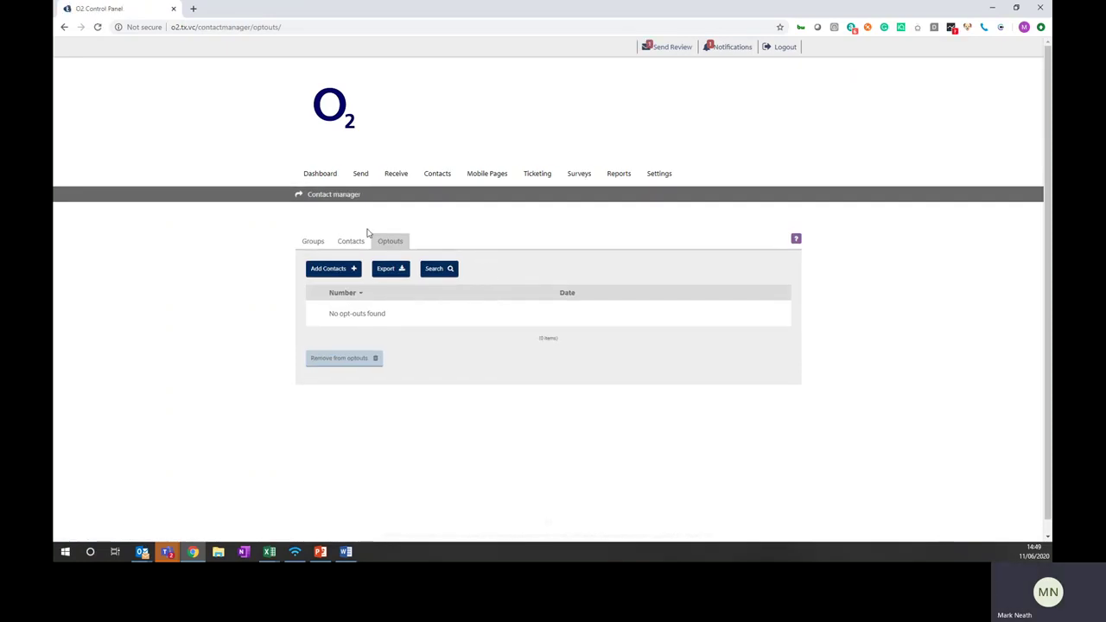
pyautogui.click(64, 27)
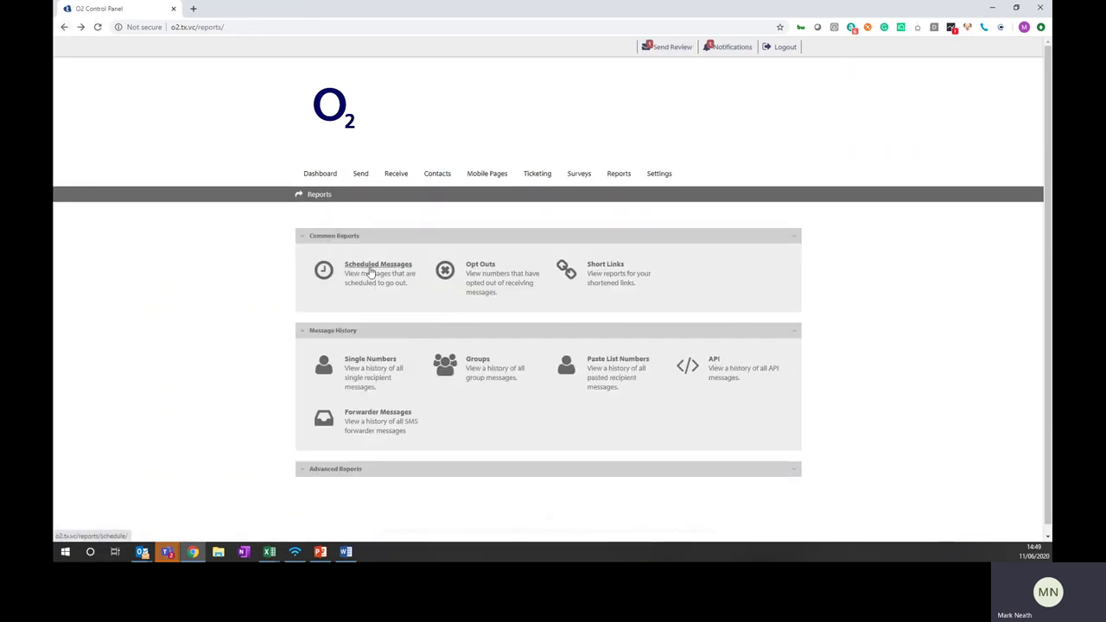
pyautogui.click(370, 271)
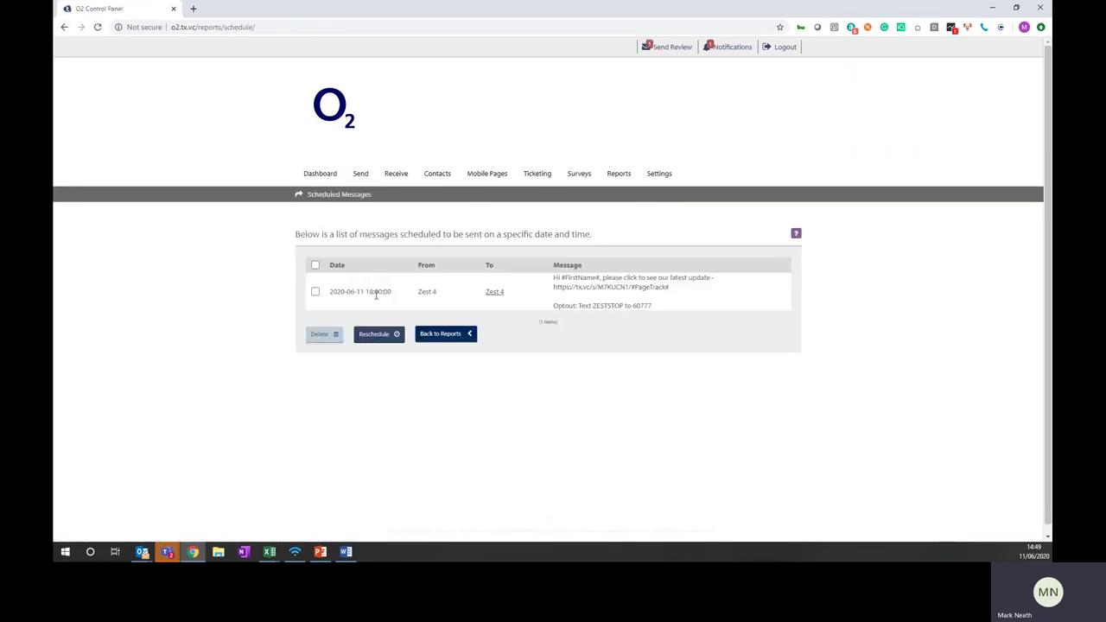
pyautogui.click(315, 292)
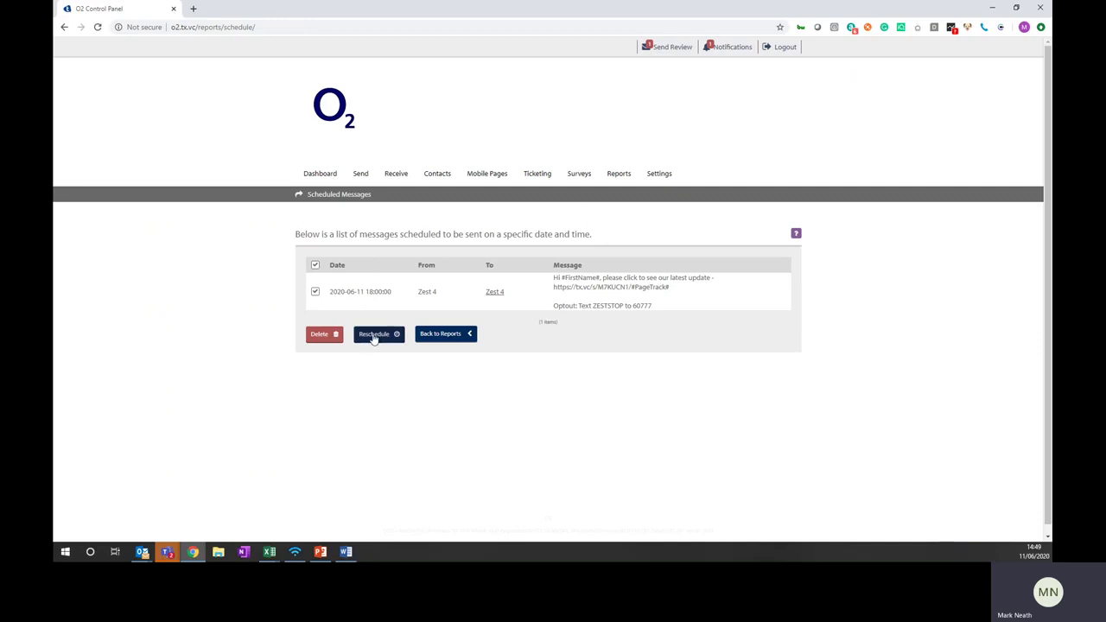
pyautogui.click(318, 336)
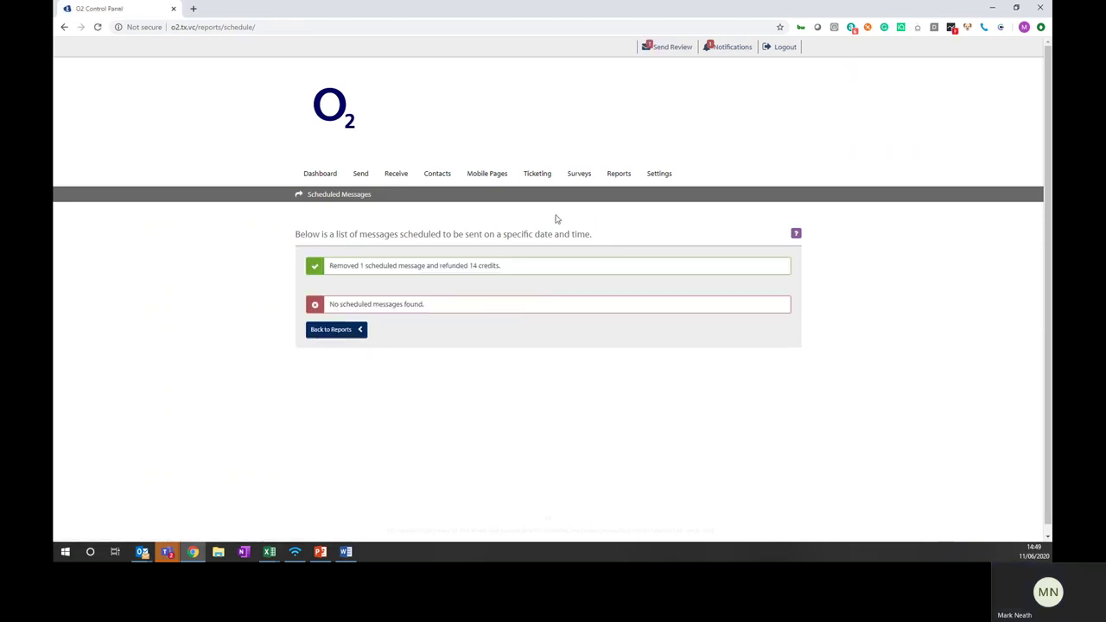
# Go to Surveys to list the live Customer Satisfaction survey (7 started, 5 completed)
pyautogui.moveTo(441, 181)
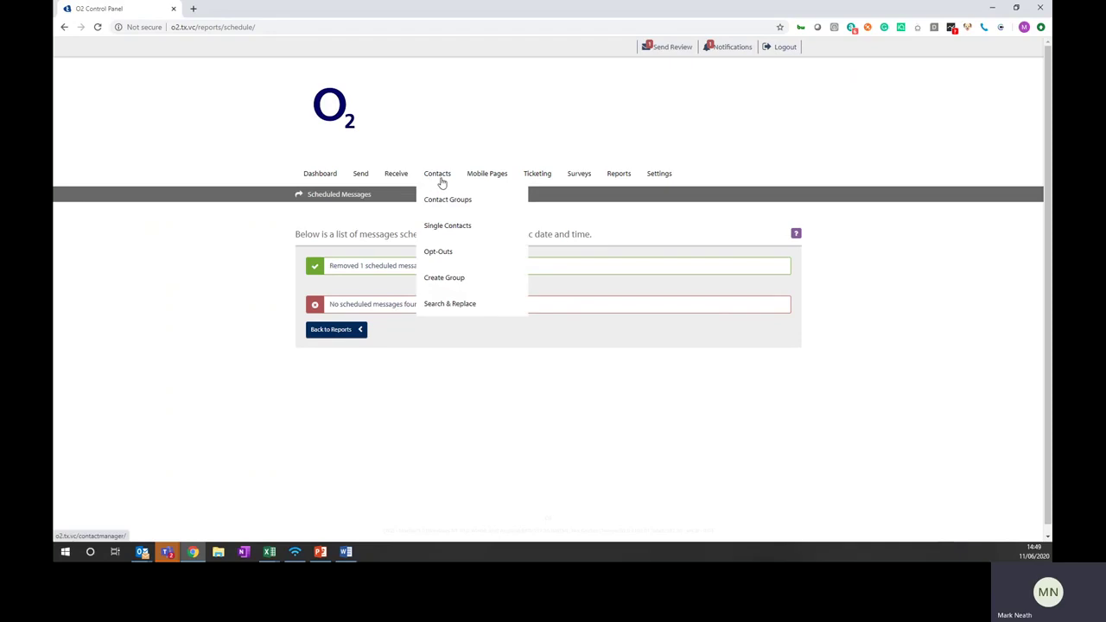
pyautogui.moveTo(361, 178)
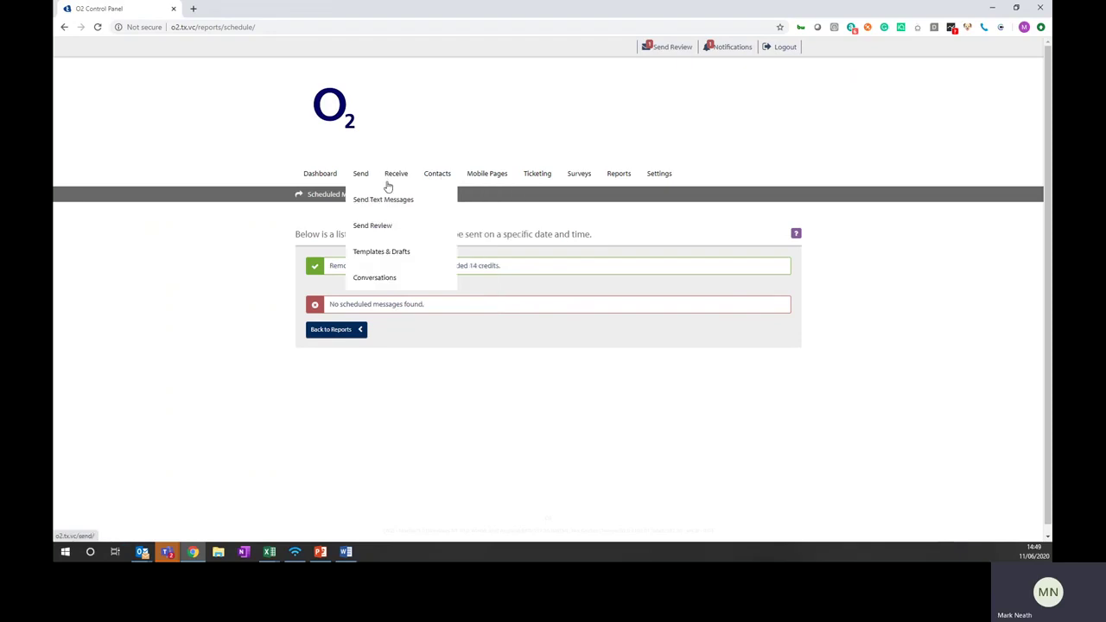
pyautogui.moveTo(617, 188)
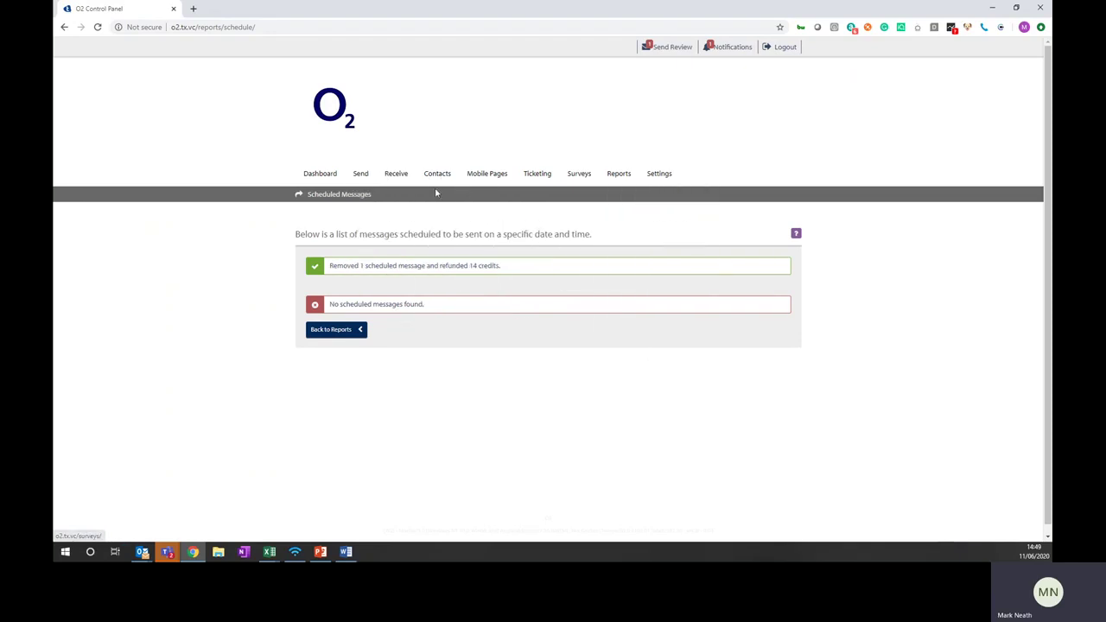
pyautogui.moveTo(399, 185)
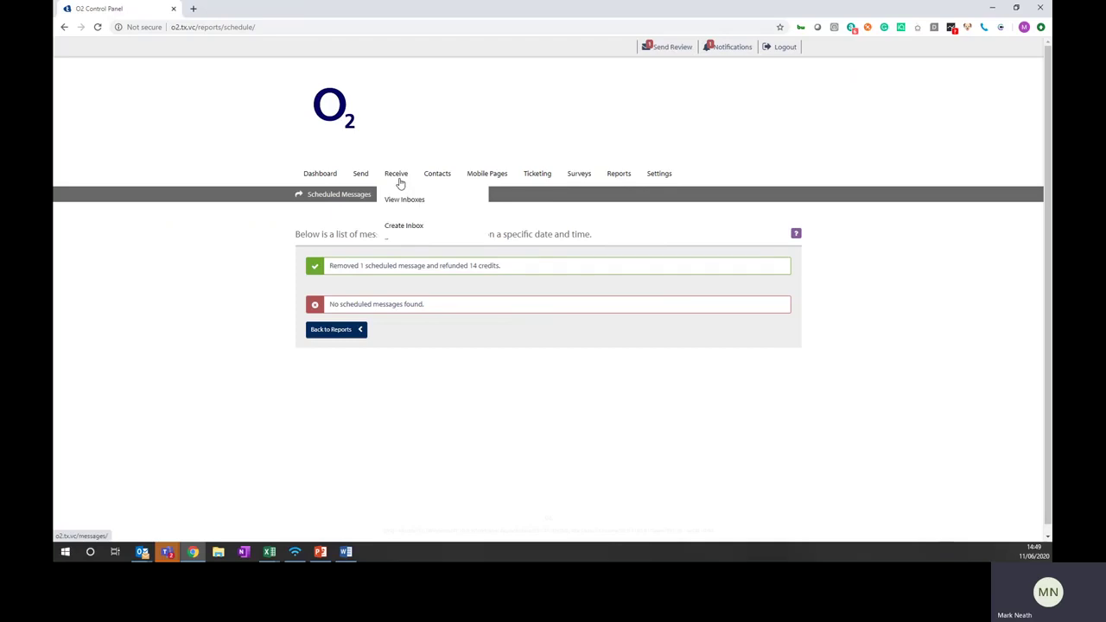
pyautogui.moveTo(498, 183)
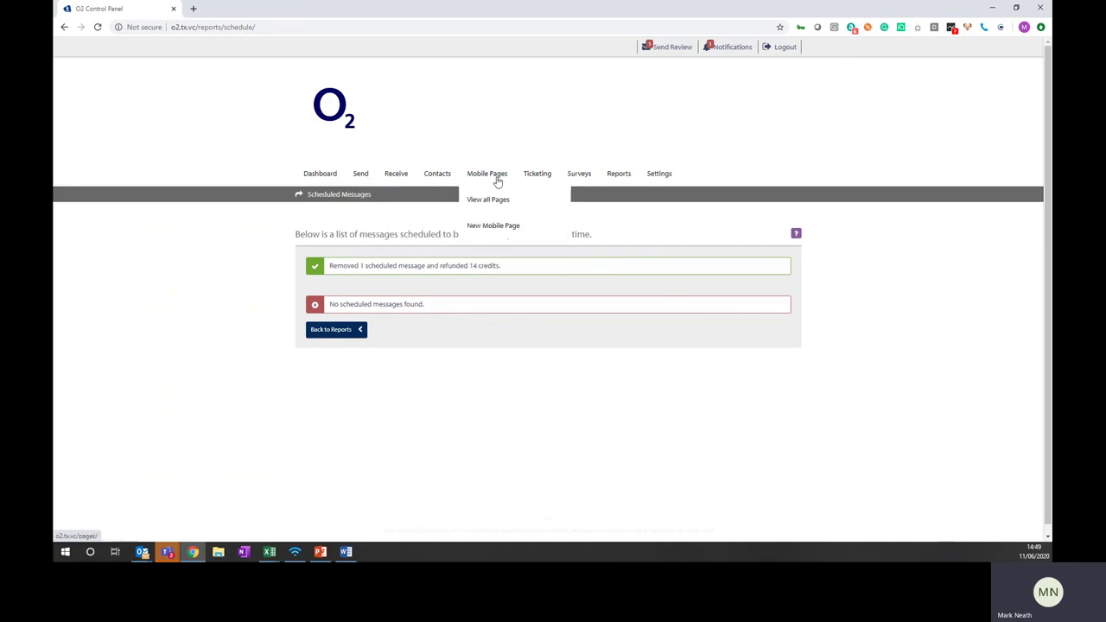
pyautogui.click(581, 175)
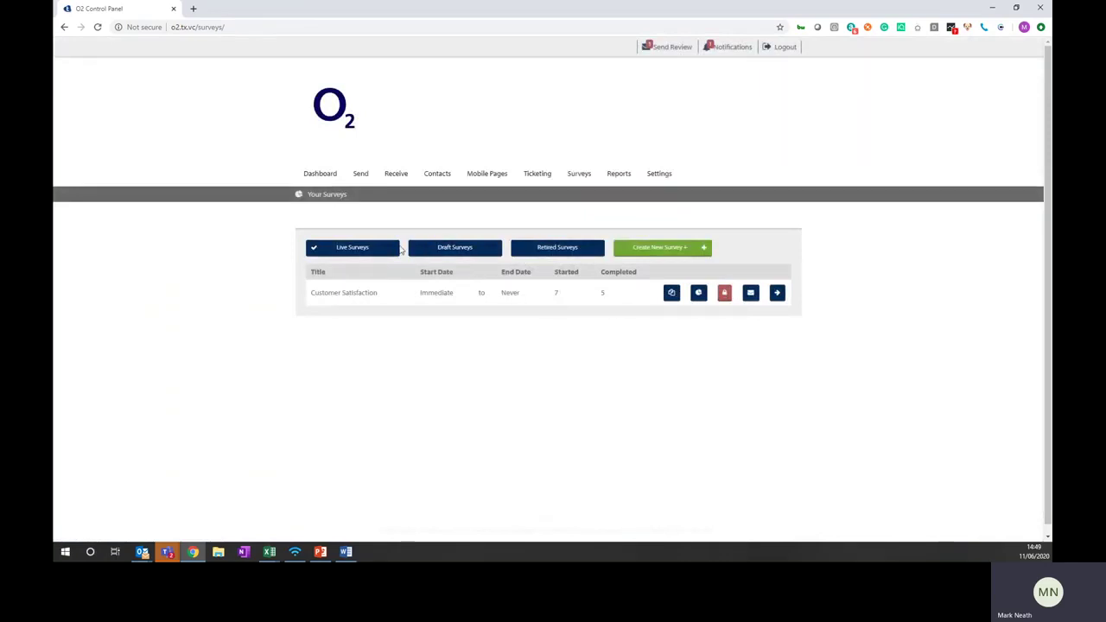
# Create a new survey titled 'Test 1' and save its settings
pyautogui.click(651, 255)
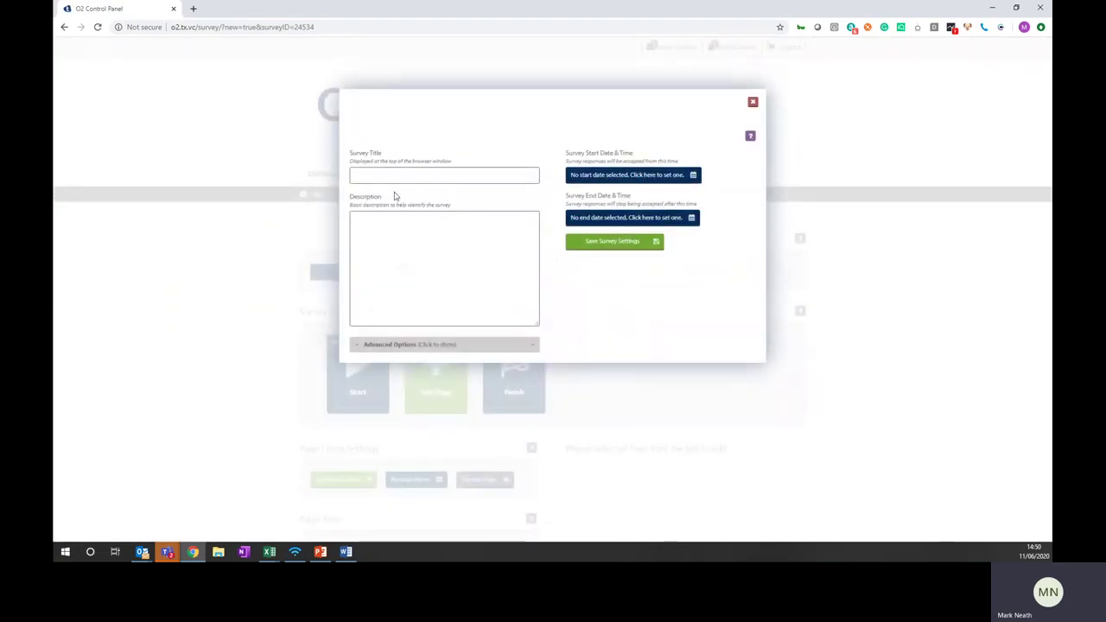
pyautogui.click(395, 177)
pyautogui.write('Test 1')
pyautogui.click(601, 243)
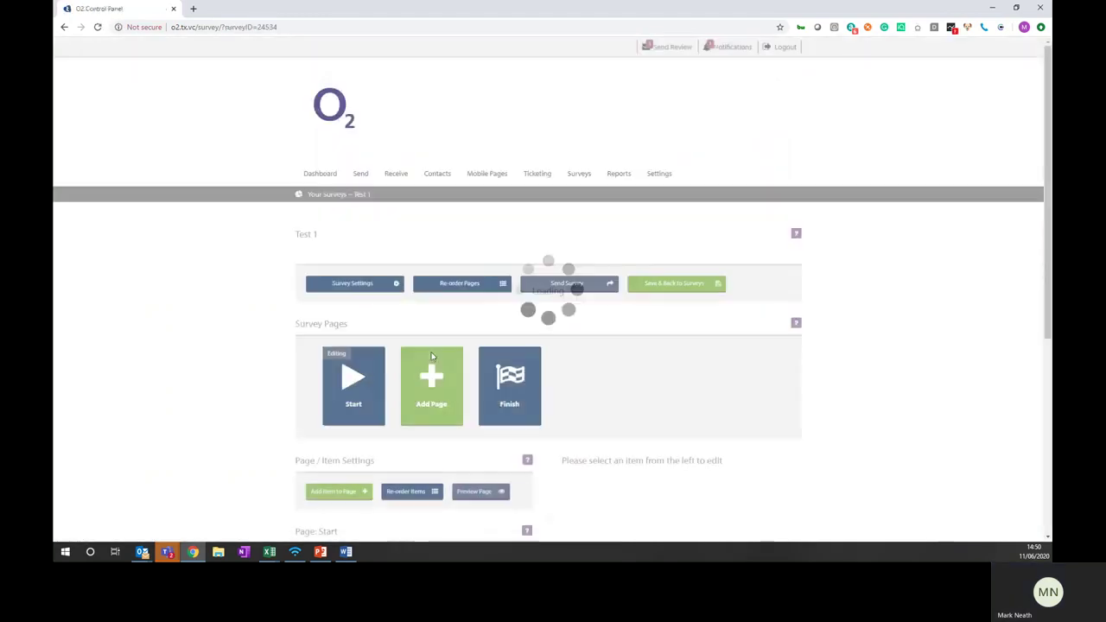
# Preview the Test 1 start page on a phone, then bring up the item choices
pyautogui.scroll(-2, 401, 391)
pyautogui.scroll(-2, 401, 391)
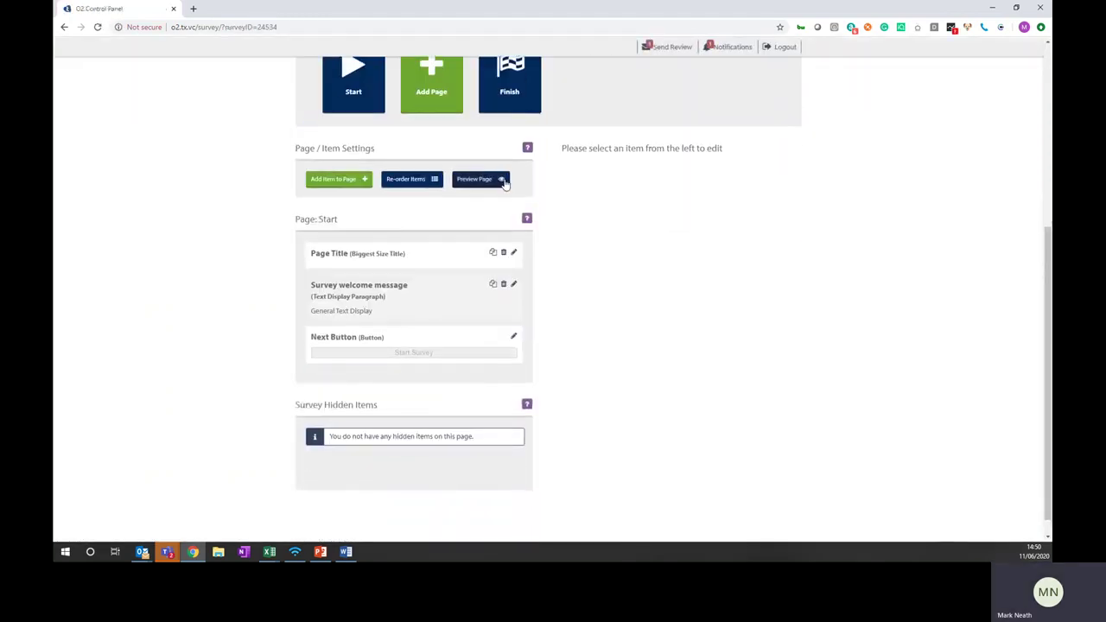
pyautogui.click(487, 179)
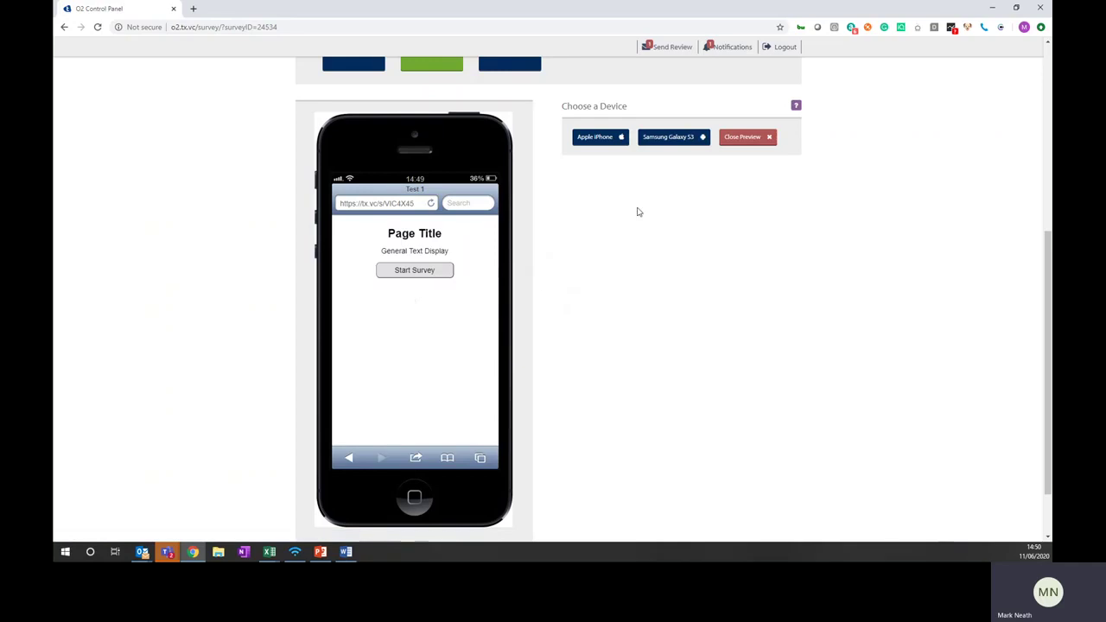
pyautogui.click(758, 142)
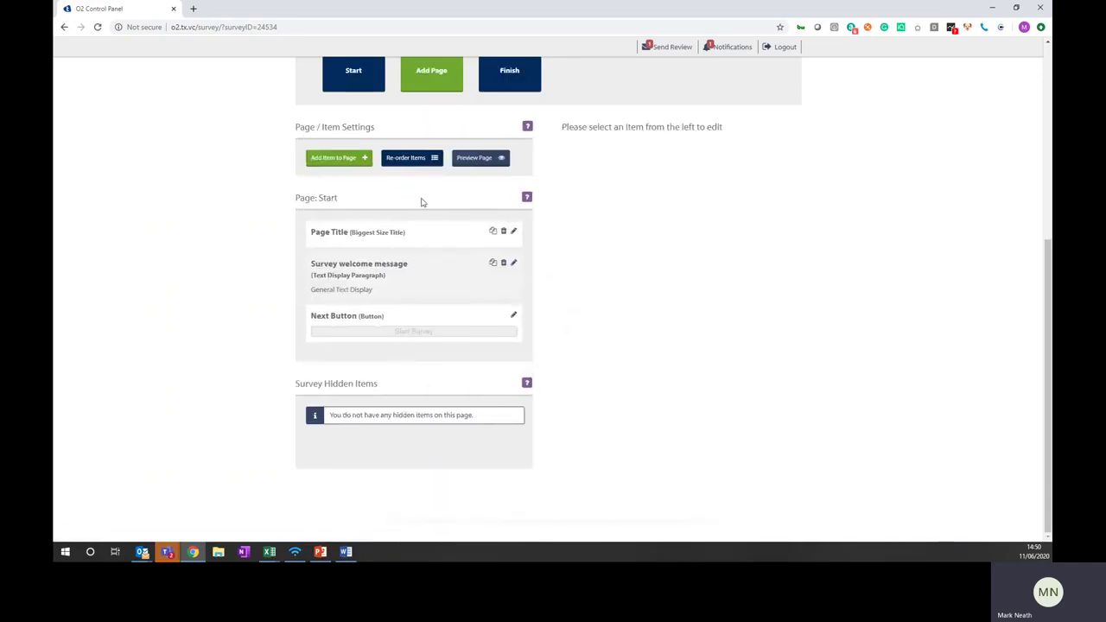
pyautogui.click(362, 163)
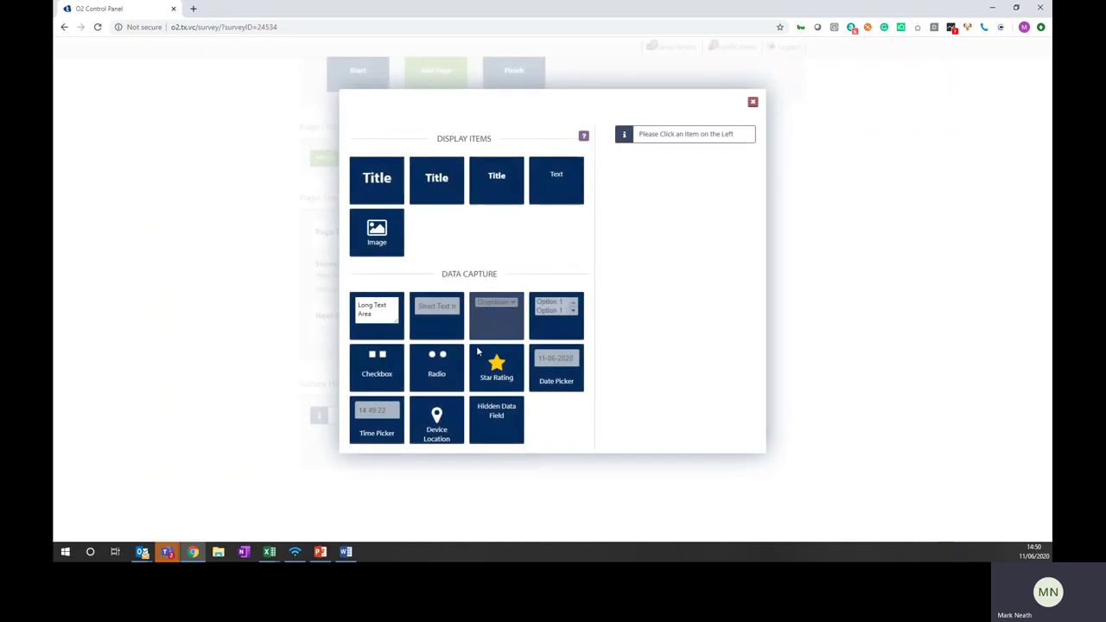
# Add a star rating item named 'Service' placed after the Page Title
pyautogui.click(498, 373)
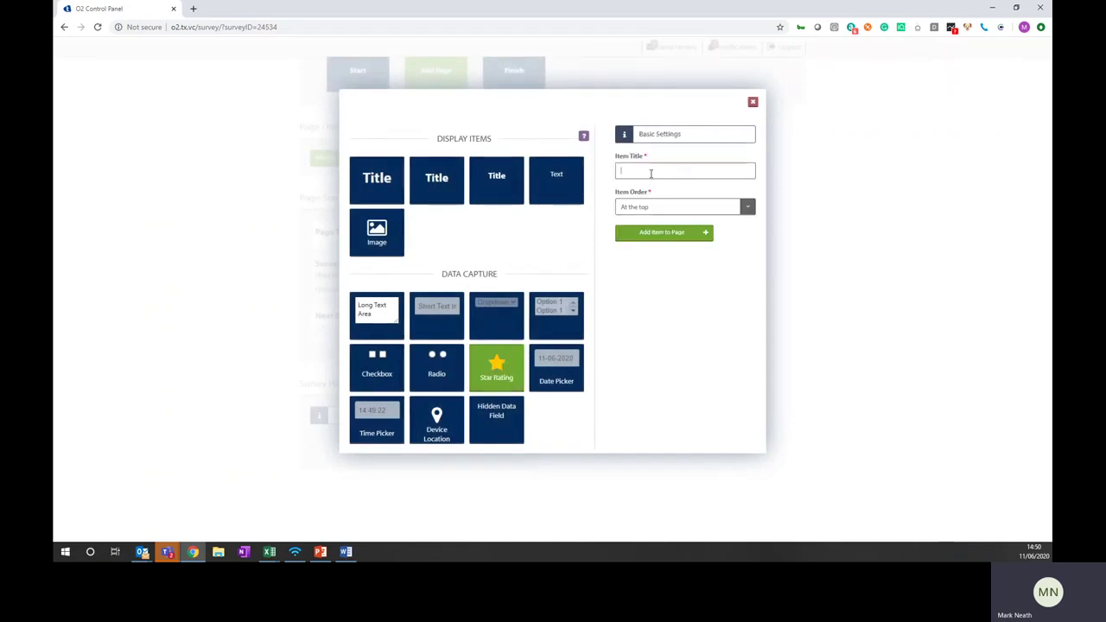
pyautogui.write('Service')
pyautogui.click(692, 207)
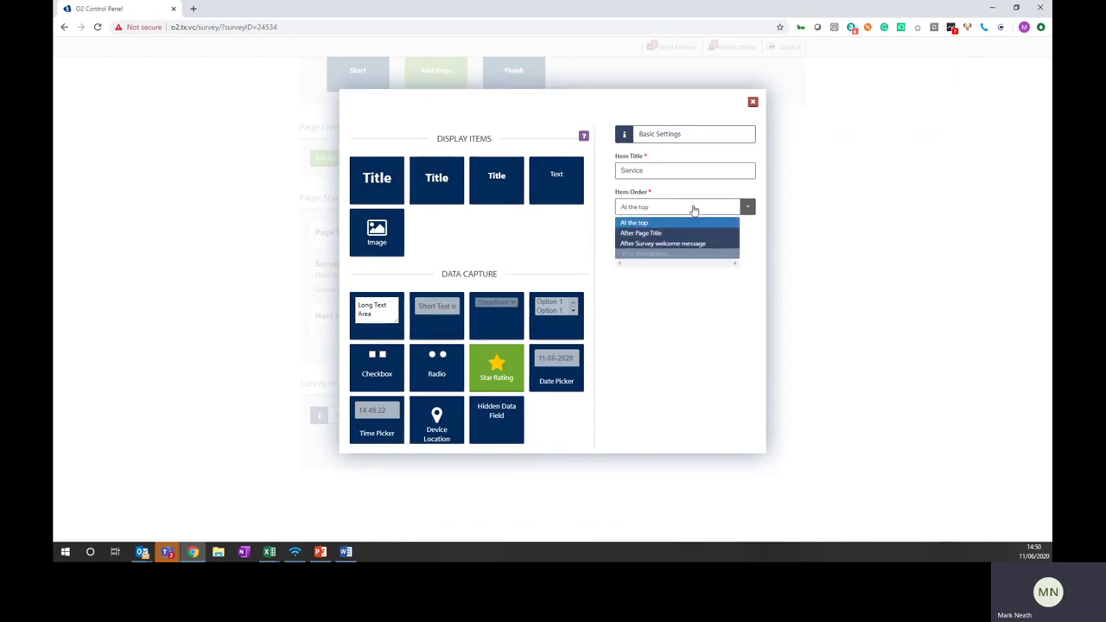
pyautogui.click(687, 242)
pyautogui.click(676, 230)
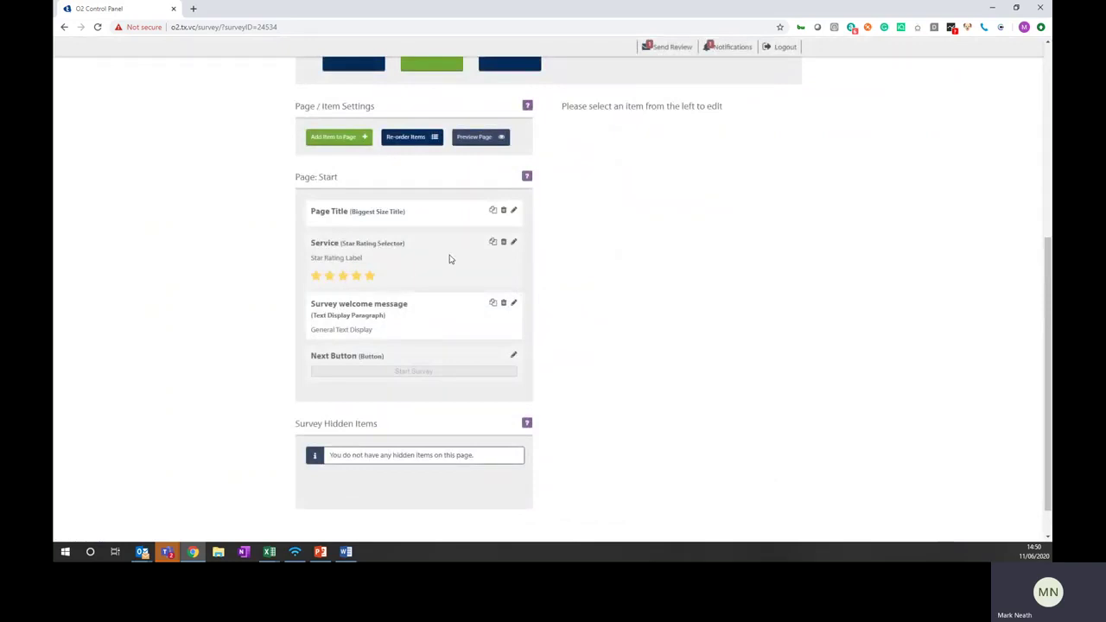
# Set the Service question to 'How good was today?' with 5 stars, save, and preview it
pyautogui.click(512, 245)
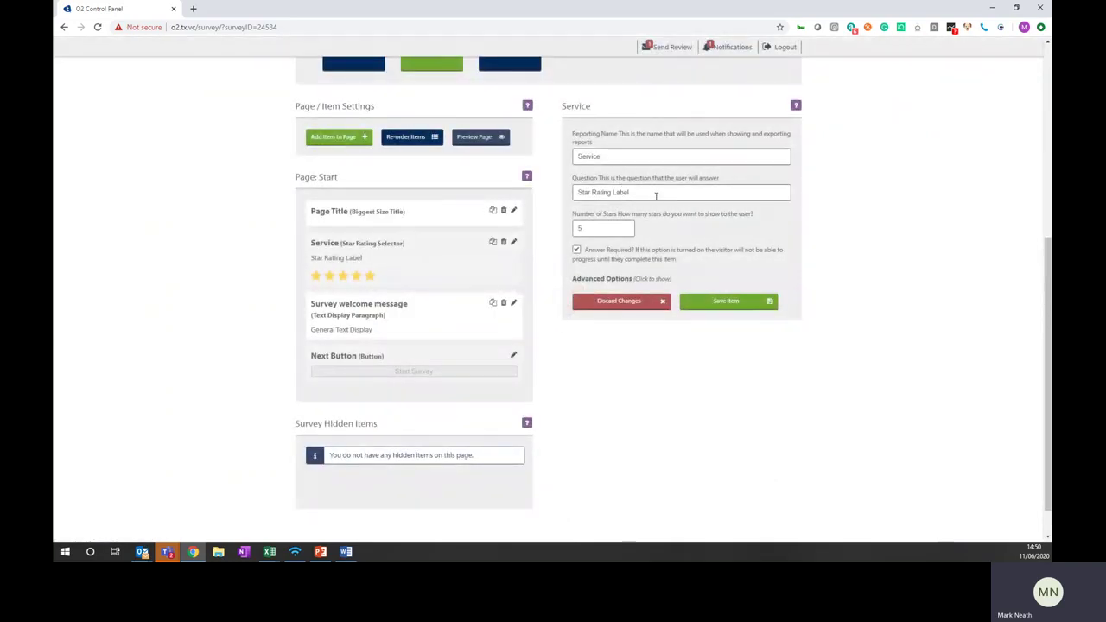
pyautogui.moveTo(656, 195); pyautogui.dragTo(574, 195)
pyautogui.write('TH')
pyautogui.write('oday?')
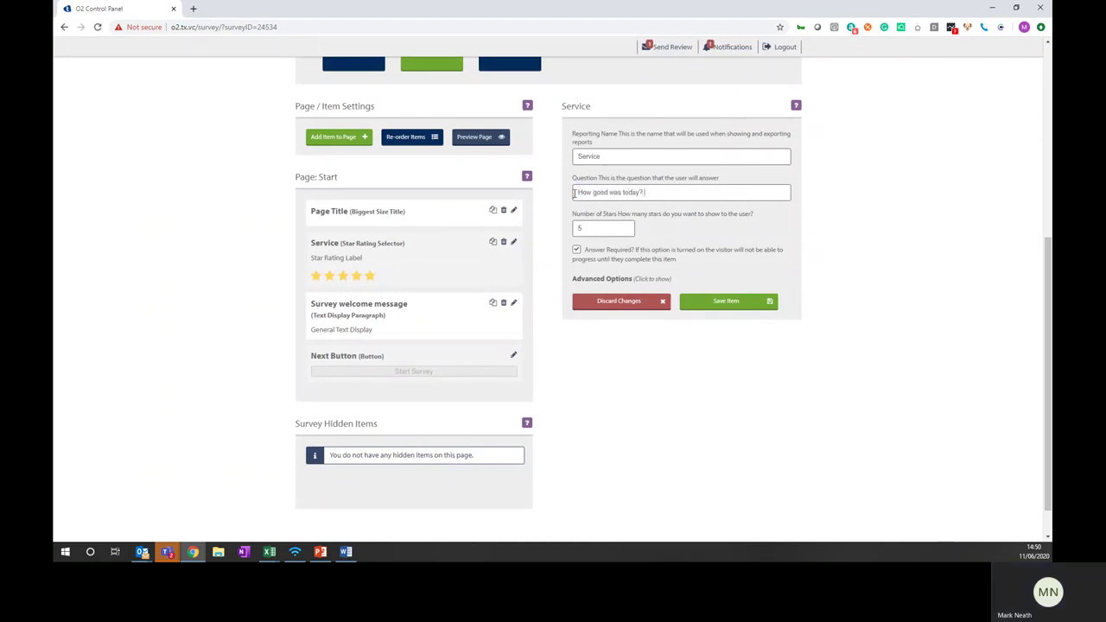
pyautogui.click(597, 231)
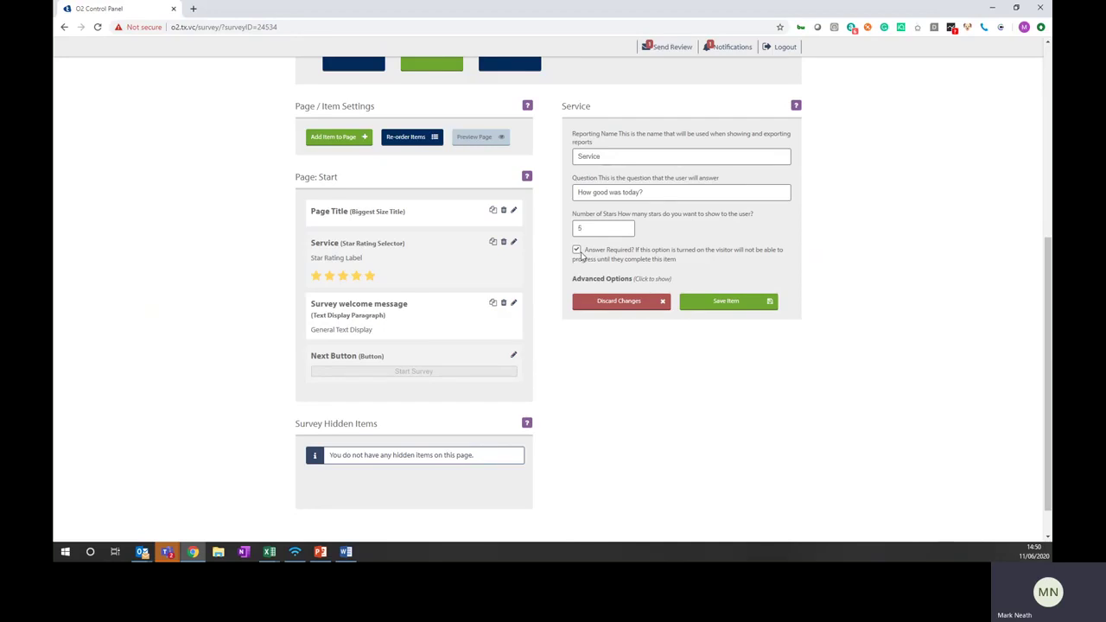
pyautogui.click(716, 307)
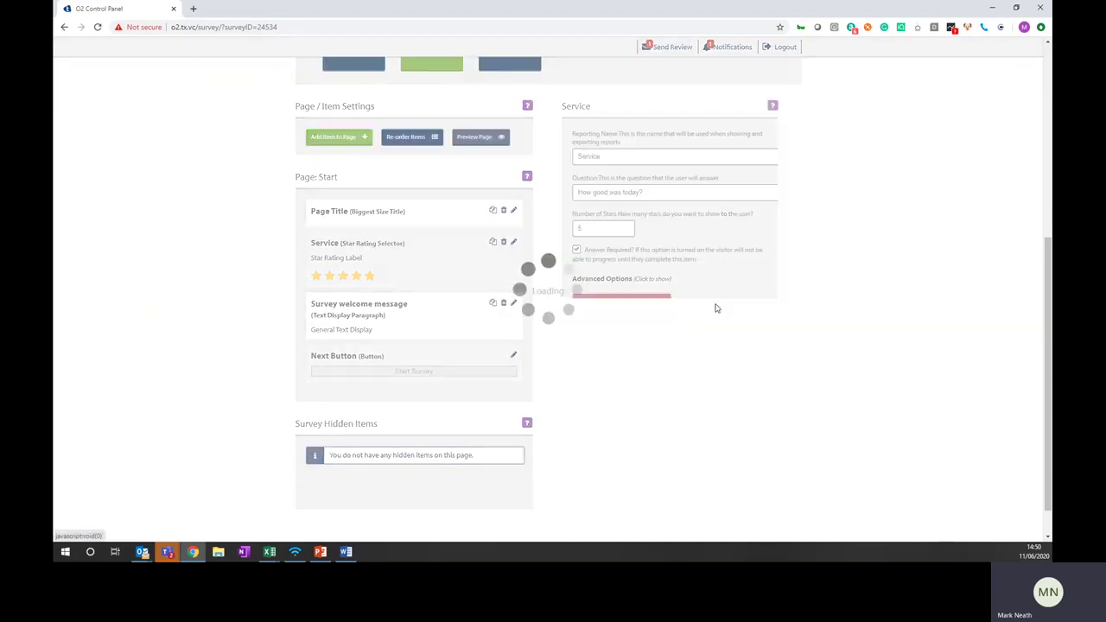
pyautogui.click(486, 144)
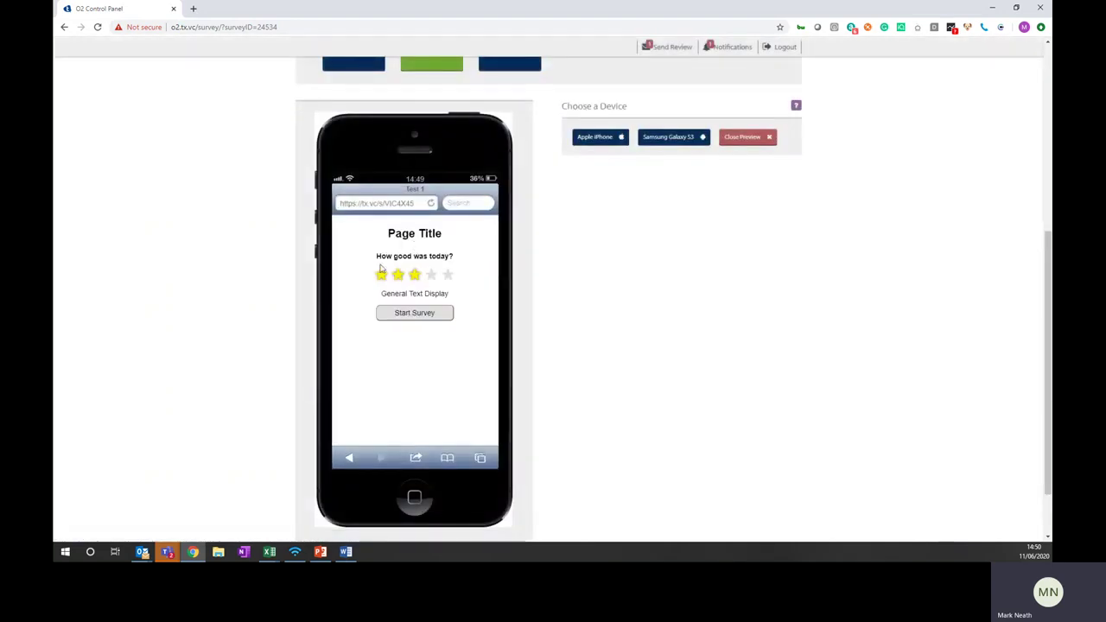
pyautogui.click(741, 139)
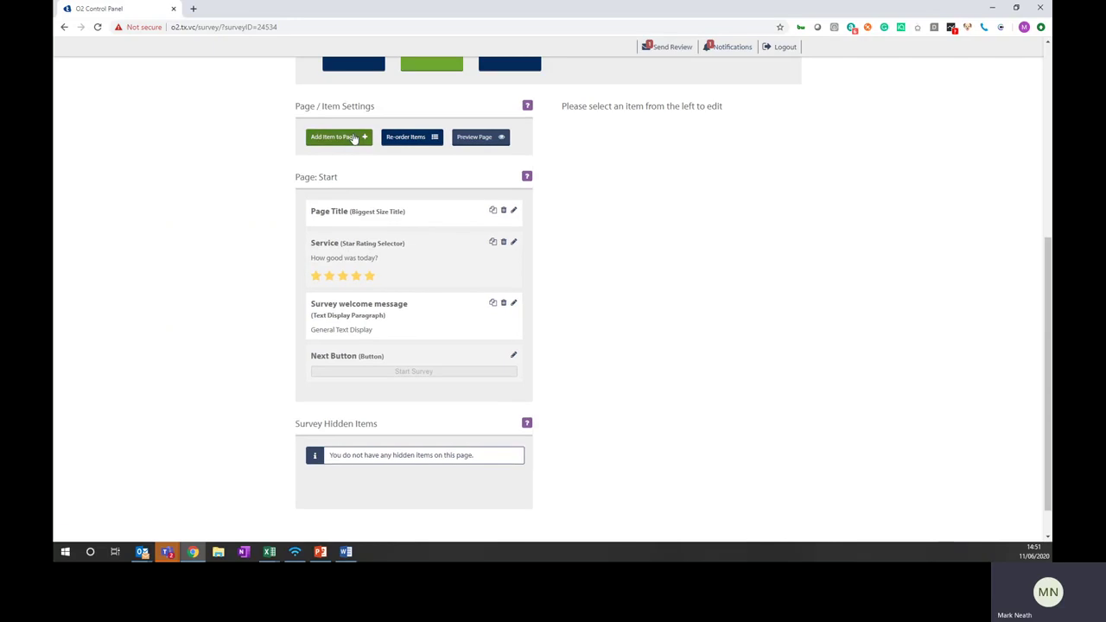
# Add a checkbox item titled 'Test' after Service, with Option 1 and Option 2, and preview it
pyautogui.click(354, 137)
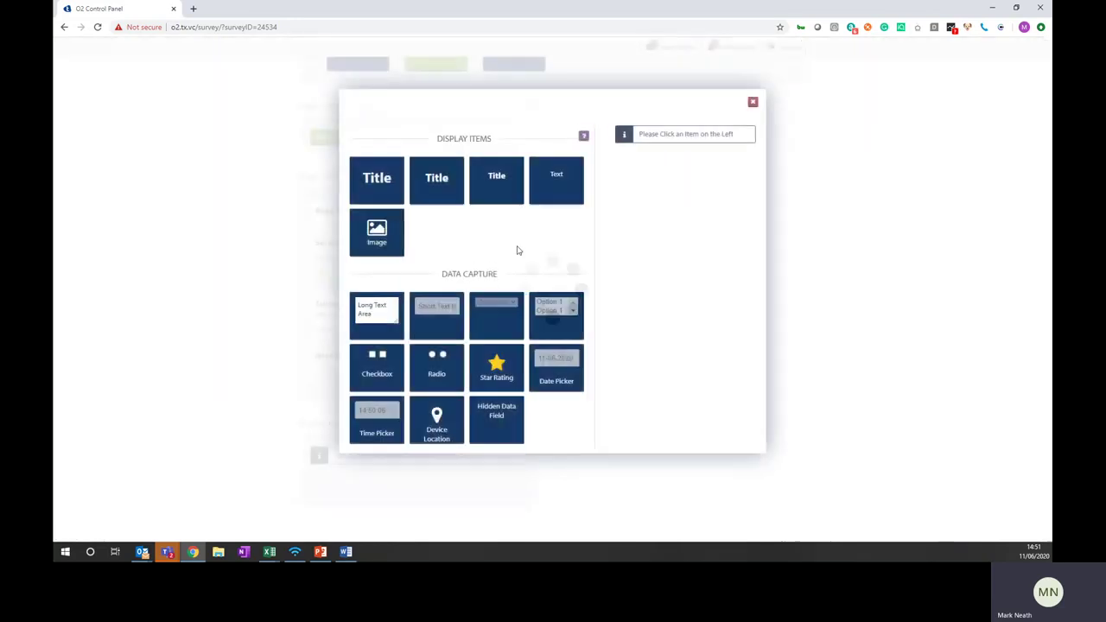
pyautogui.click(395, 368)
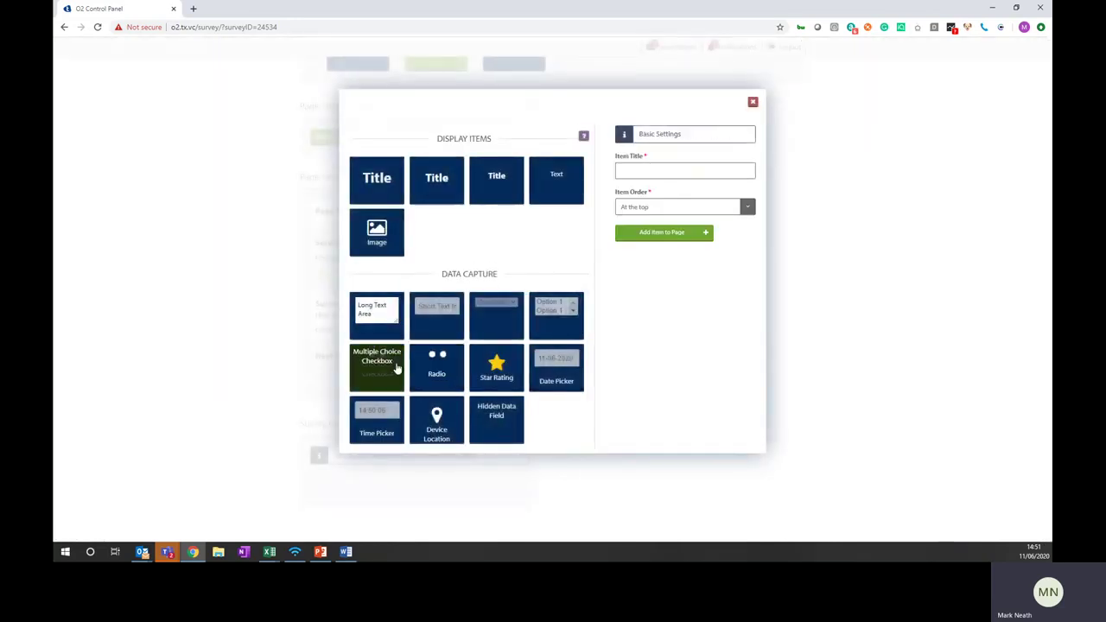
pyautogui.click(646, 173)
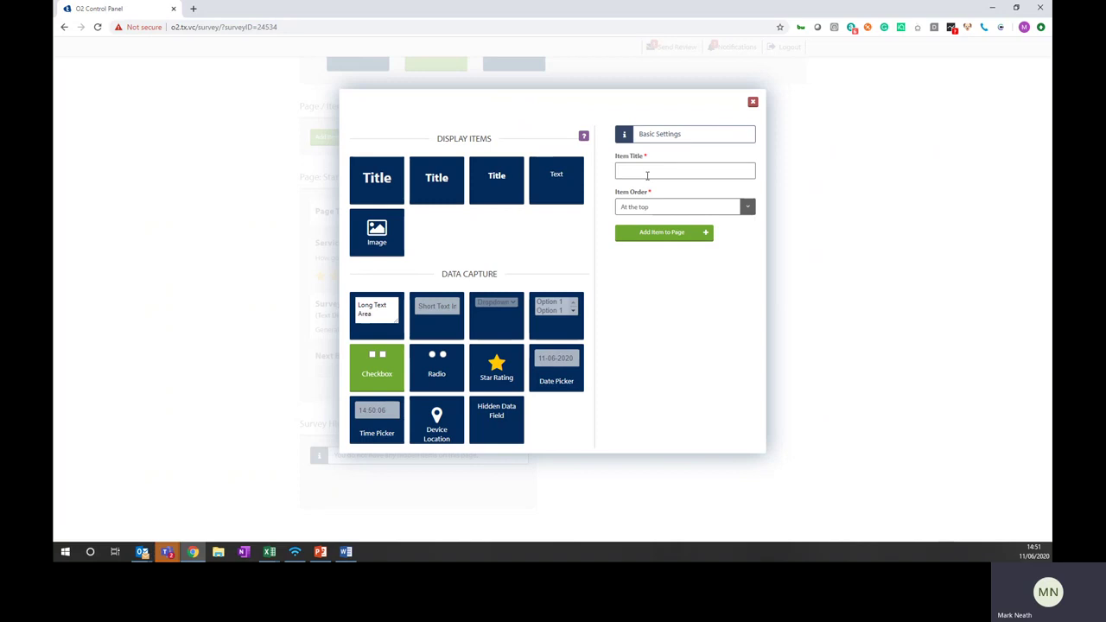
pyautogui.write('Test')
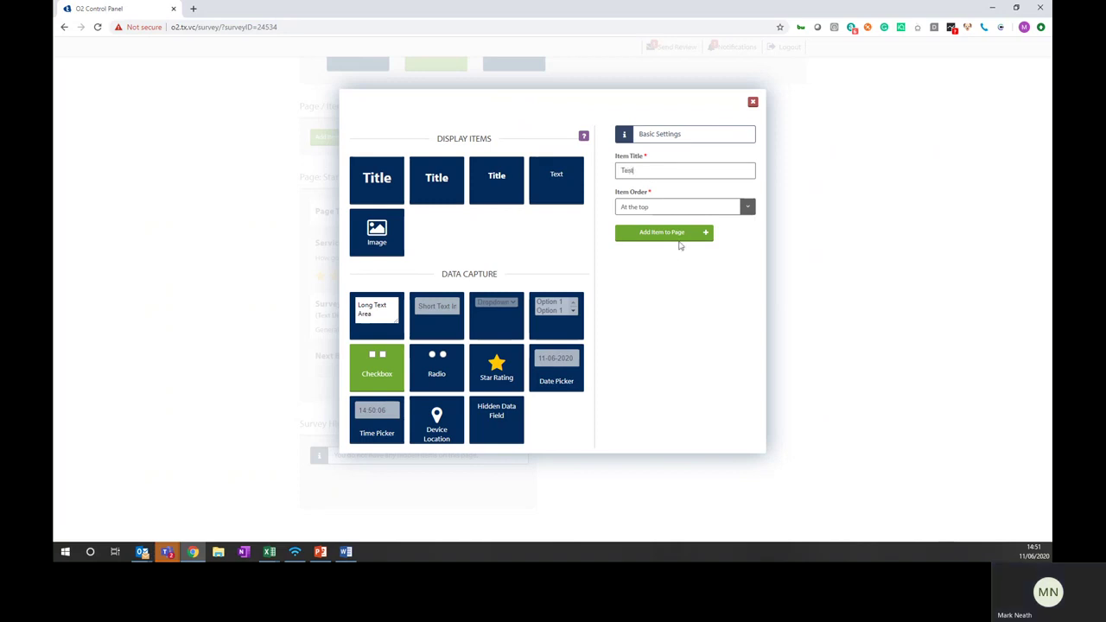
pyautogui.click(674, 211)
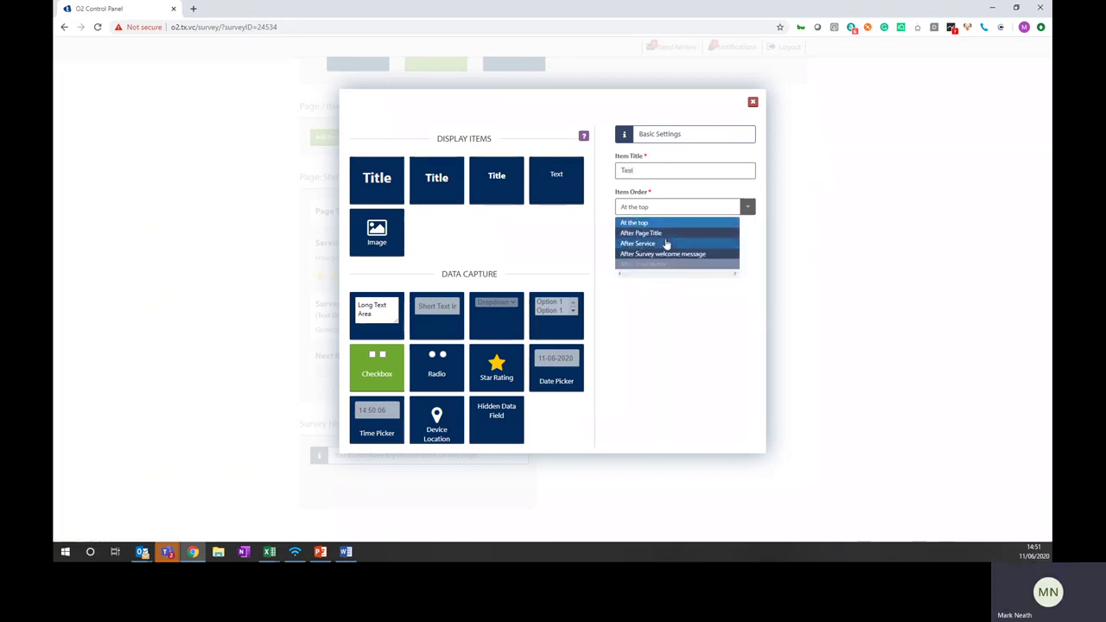
pyautogui.click(669, 240)
pyautogui.click(665, 233)
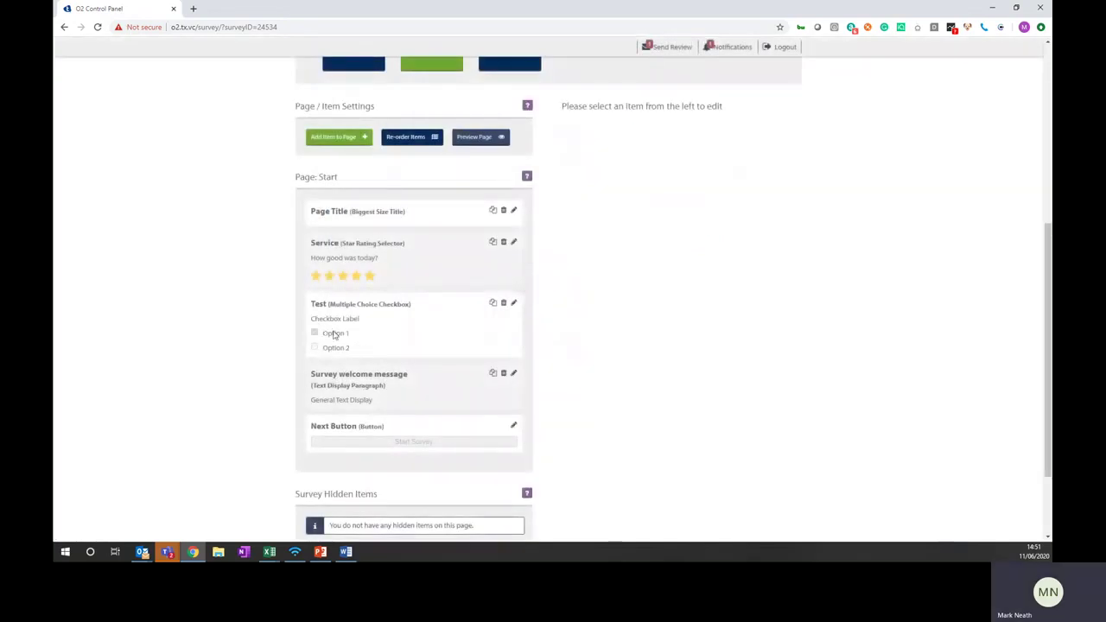
pyautogui.click(475, 139)
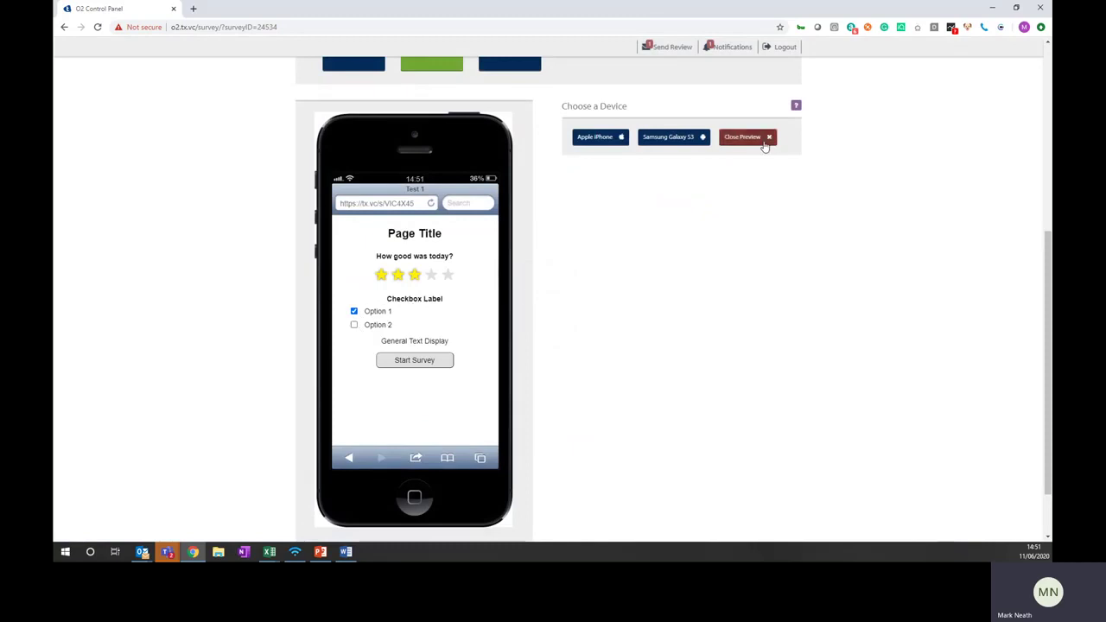
pyautogui.click(767, 138)
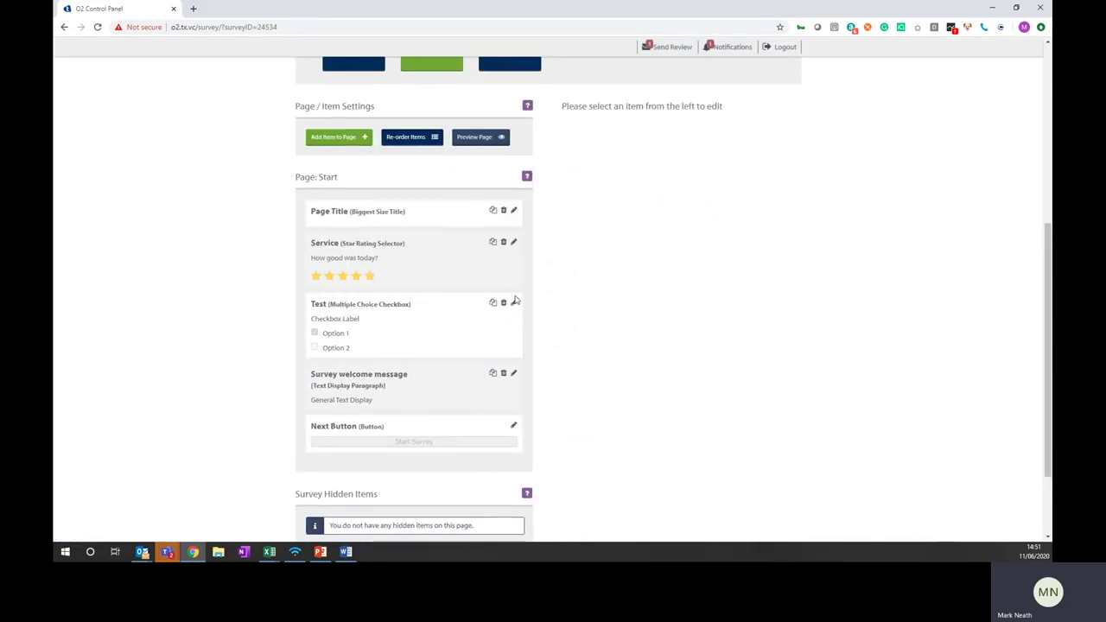
# Change the Test item's Option 1 display name to 'True' and save the item
pyautogui.click(514, 303)
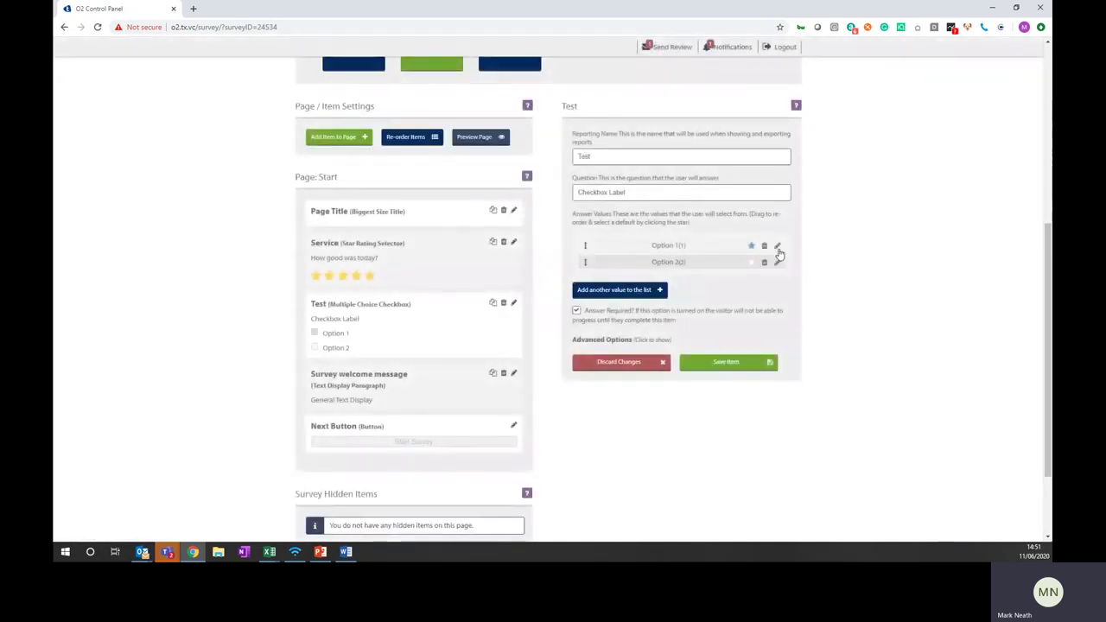
pyautogui.click(778, 248)
pyautogui.moveTo(629, 247); pyautogui.dragTo(584, 251)
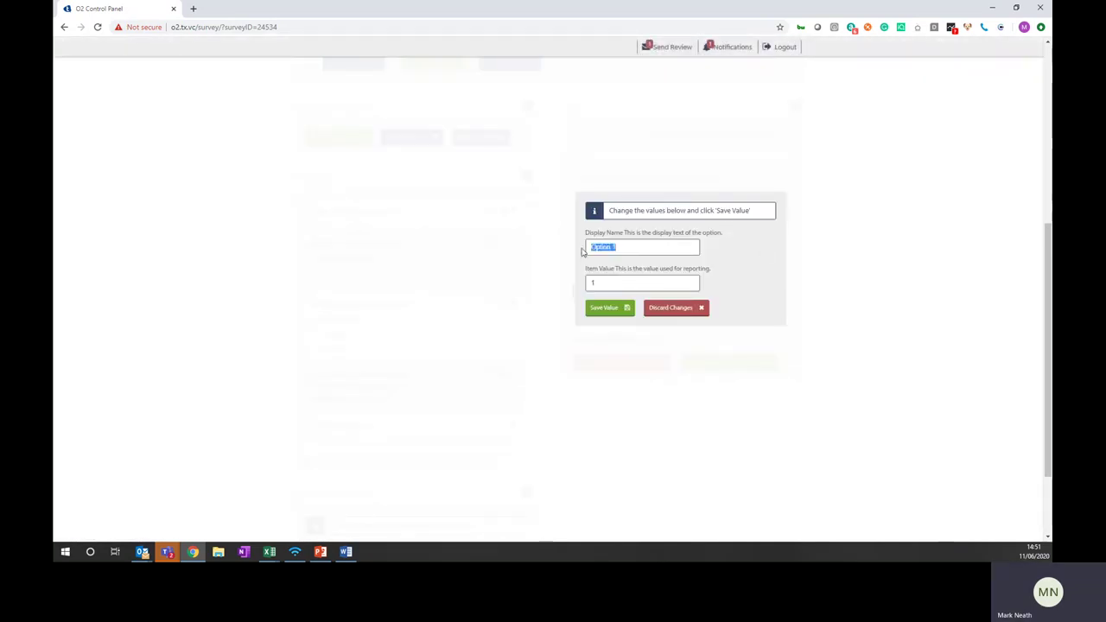
pyautogui.write('Ture')
pyautogui.rightClick(594, 248)
pyautogui.click(592, 253)
pyautogui.moveTo(609, 246); pyautogui.dragTo(588, 246)
pyautogui.click(600, 308)
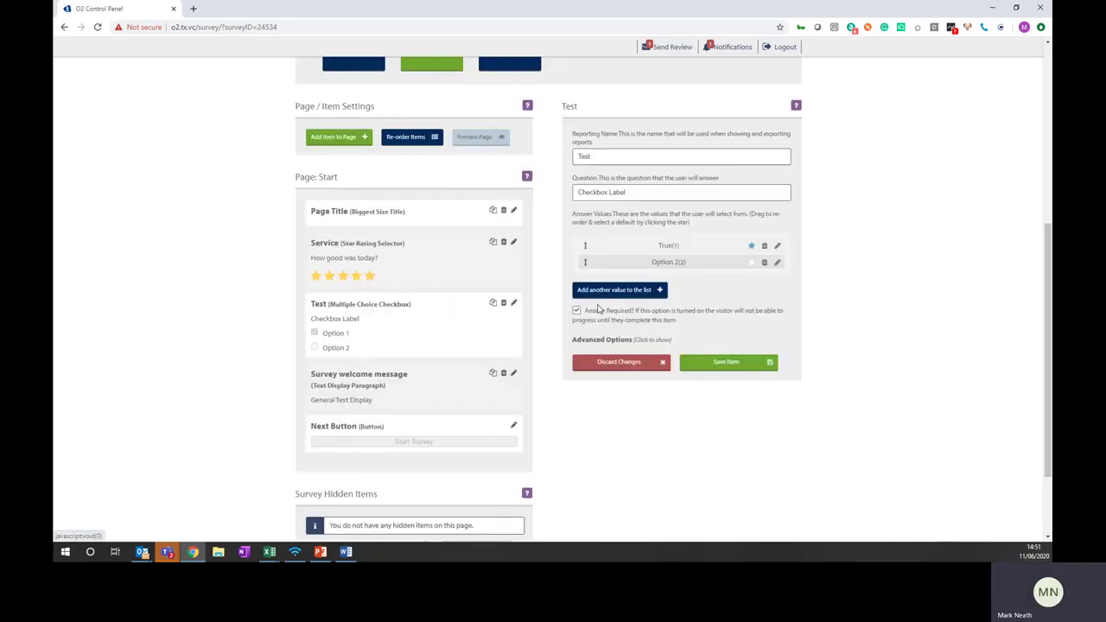
pyautogui.click(729, 363)
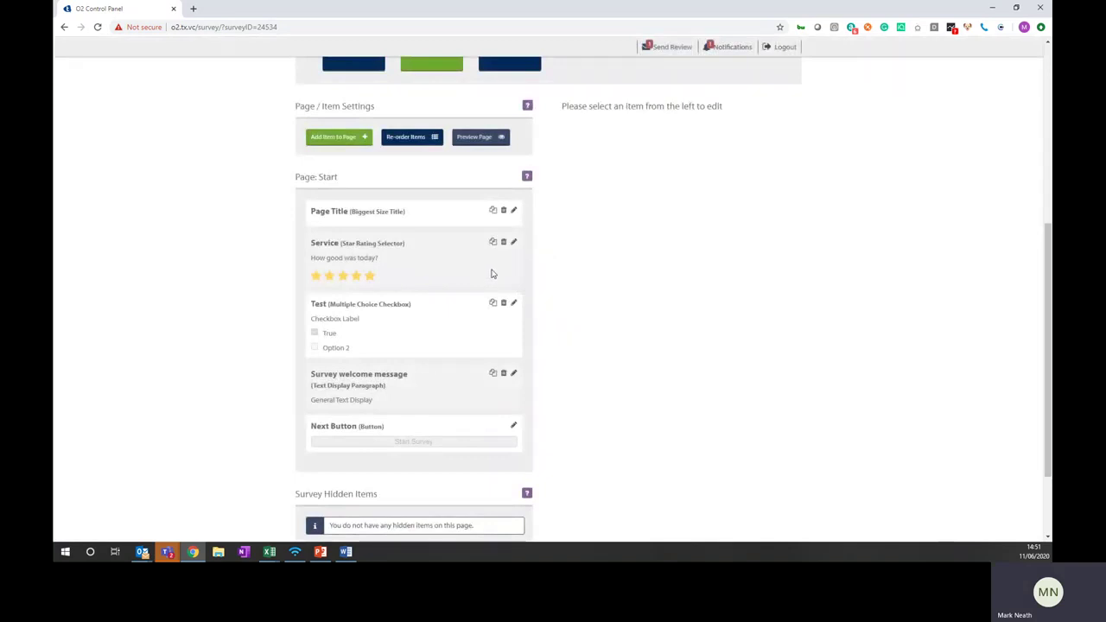
pyautogui.scroll(7, 494, 274)
pyautogui.scroll(-5, 494, 289)
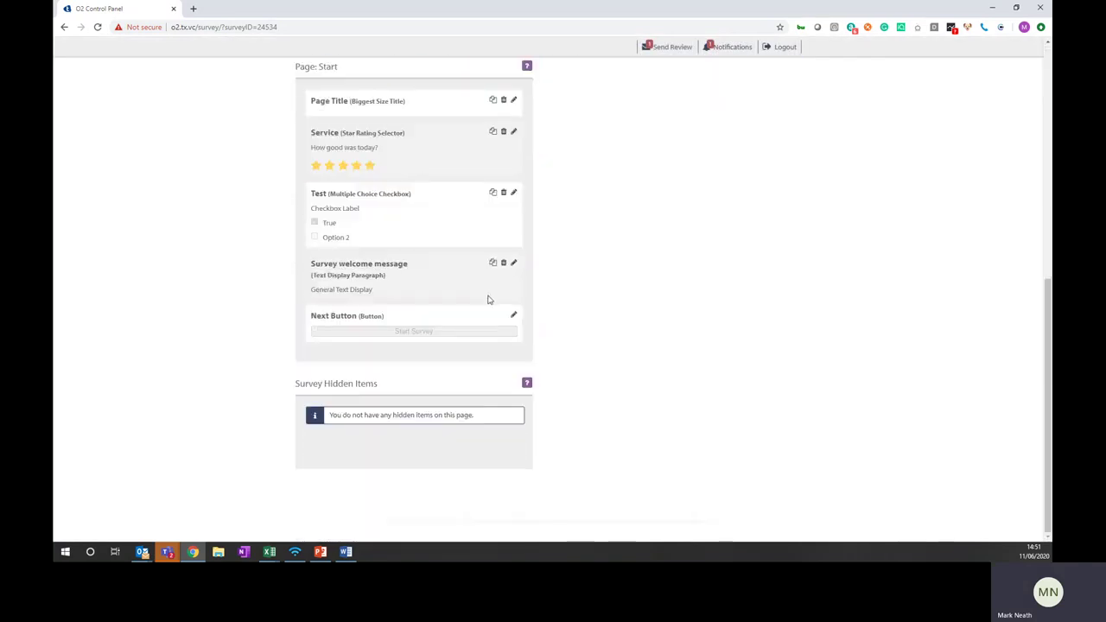
pyautogui.scroll(5, 488, 300)
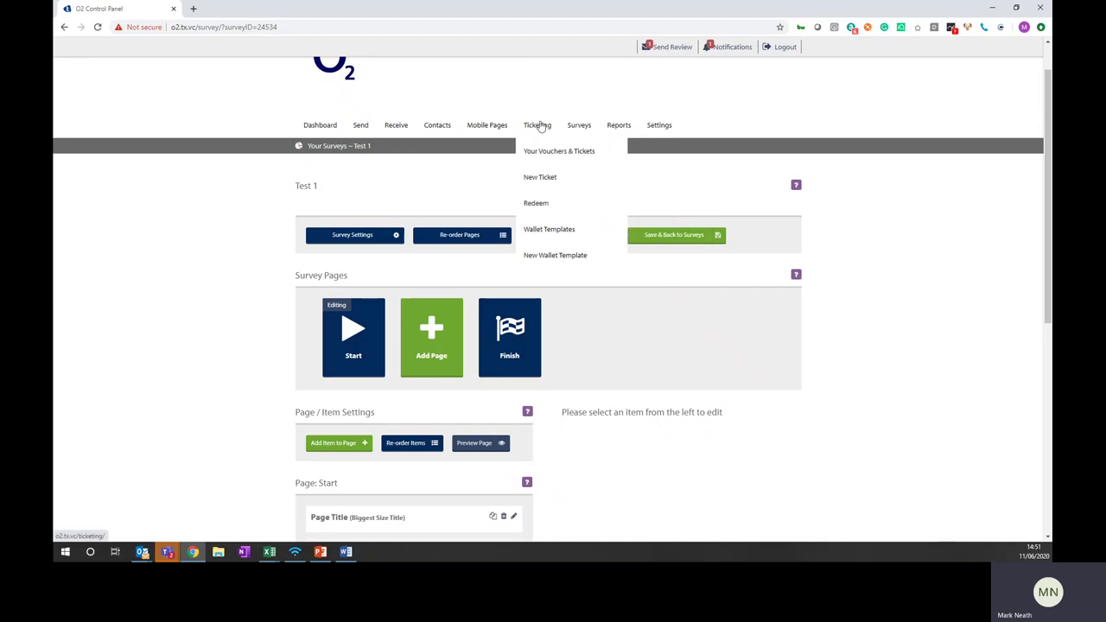
# Open Ticketing, dismiss the welcome message, and view then close the Test ticket's details
pyautogui.click(537, 125)
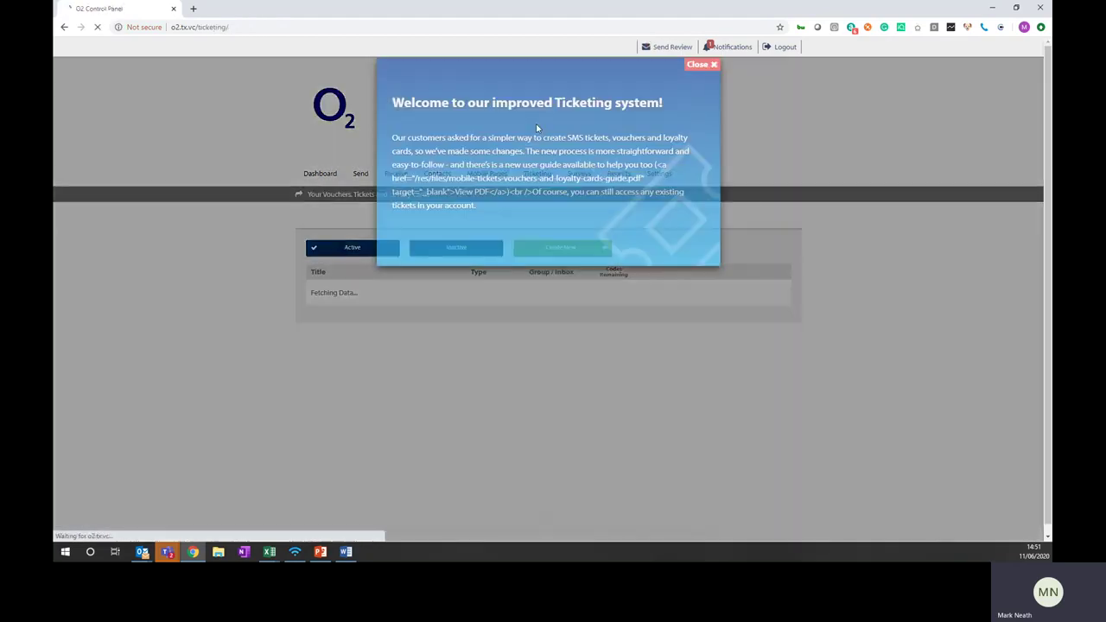
pyautogui.click(708, 66)
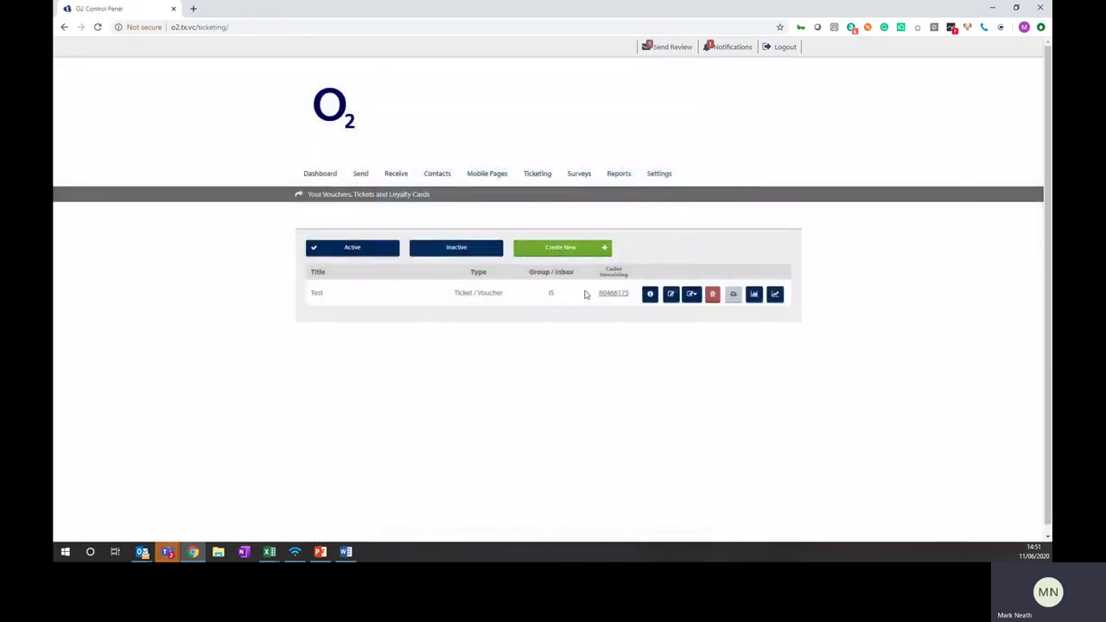
pyautogui.click(650, 294)
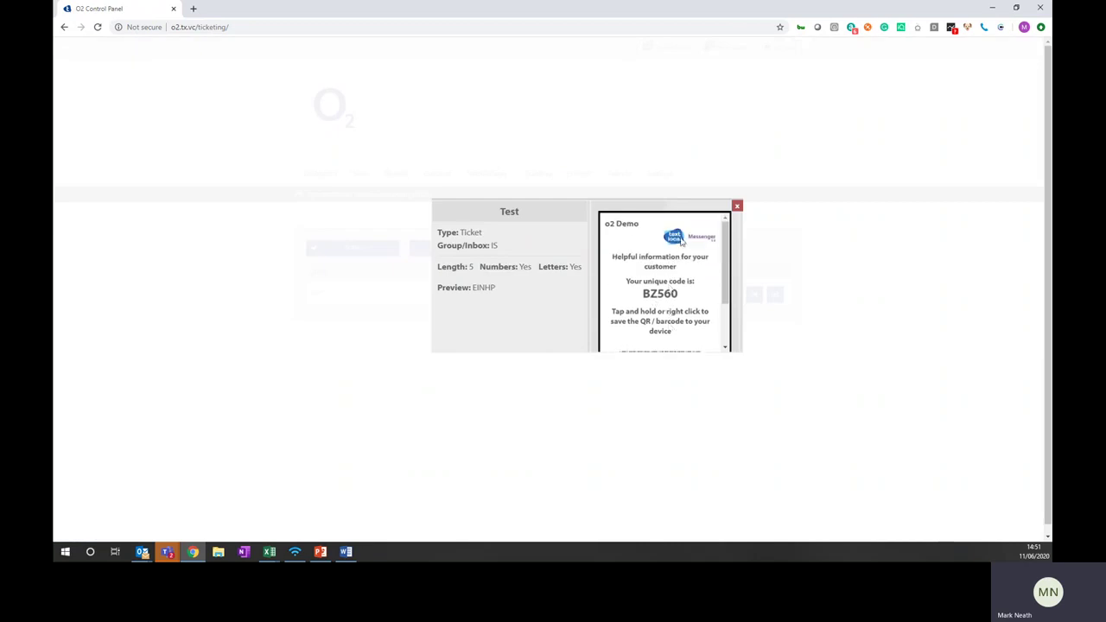
pyautogui.click(737, 205)
pyautogui.rightClick(740, 208)
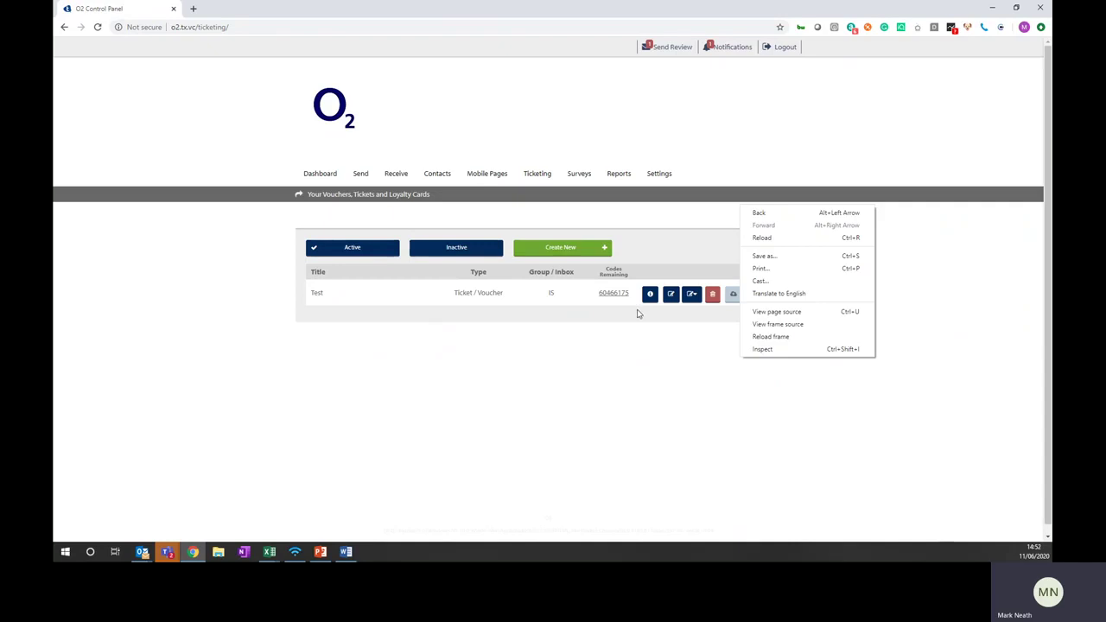
pyautogui.click(631, 340)
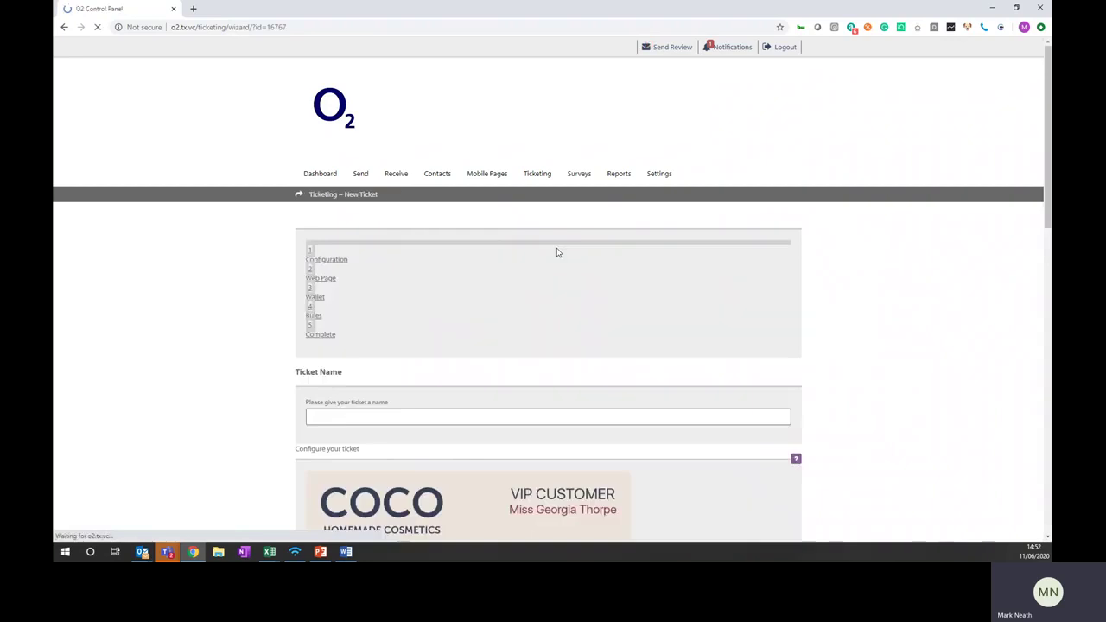
# Review the wizard's Advanced Options Ticket Code choices, then collapse them, leaving Default system-generated codes
pyautogui.scroll(-3, 503, 329)
pyautogui.scroll(-2, 399, 309)
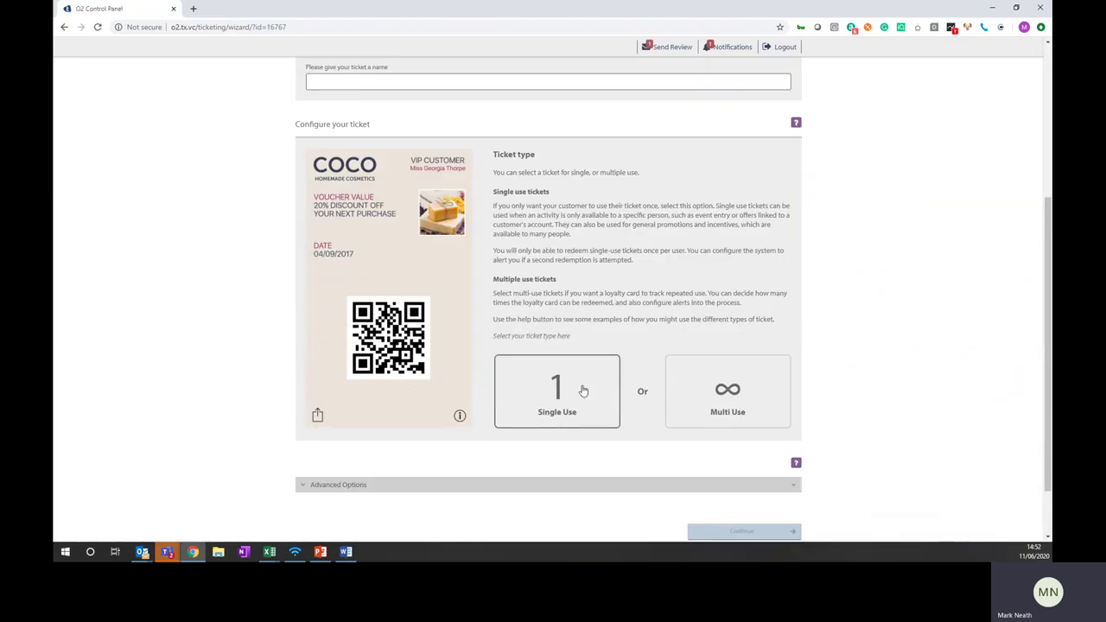
pyautogui.scroll(-1, 469, 378)
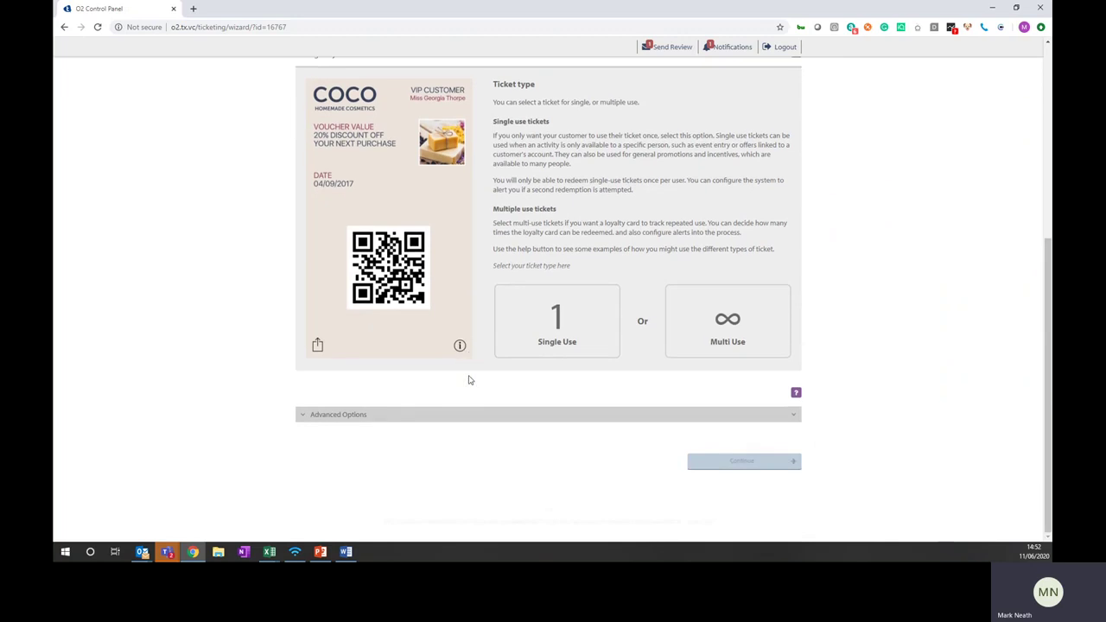
pyautogui.scroll(2, 449, 372)
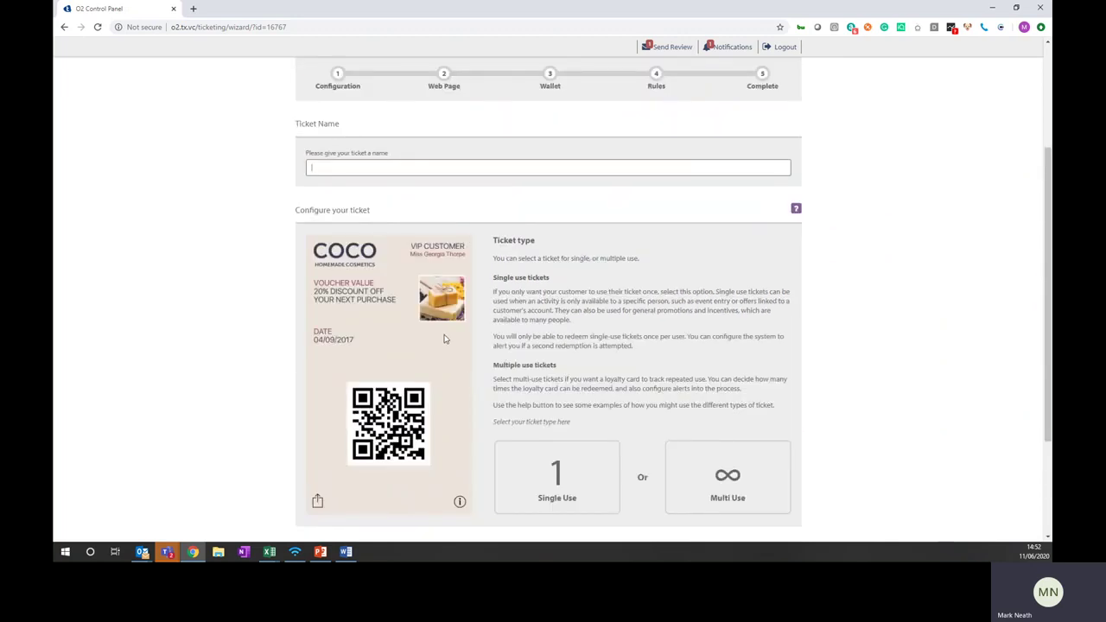
pyautogui.scroll(-1, 493, 301)
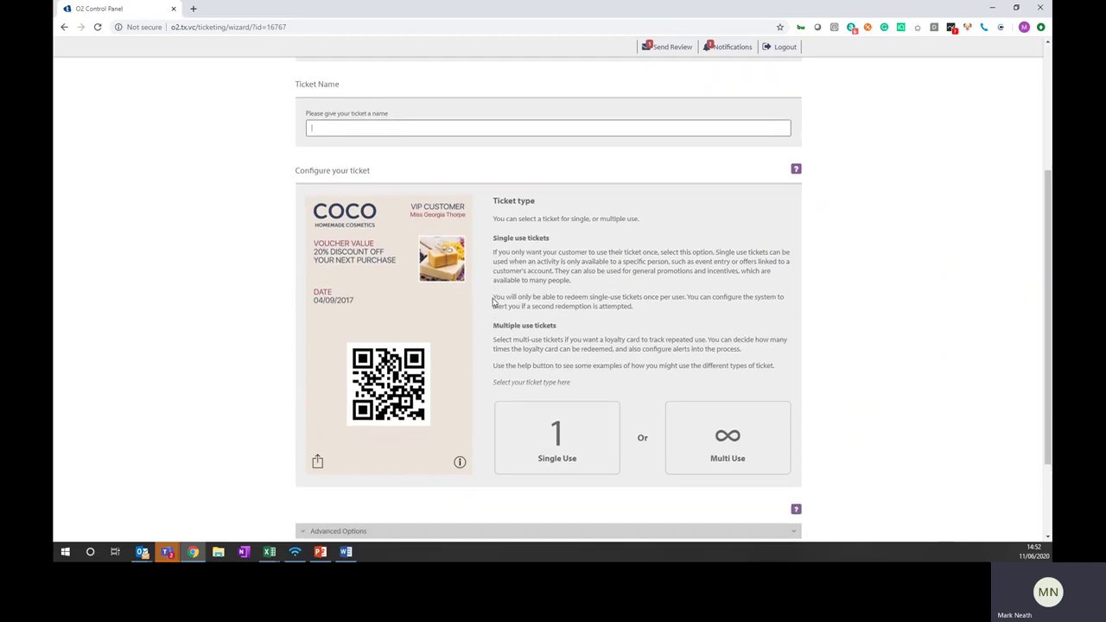
pyautogui.scroll(1, 493, 302)
pyautogui.scroll(-2, 494, 302)
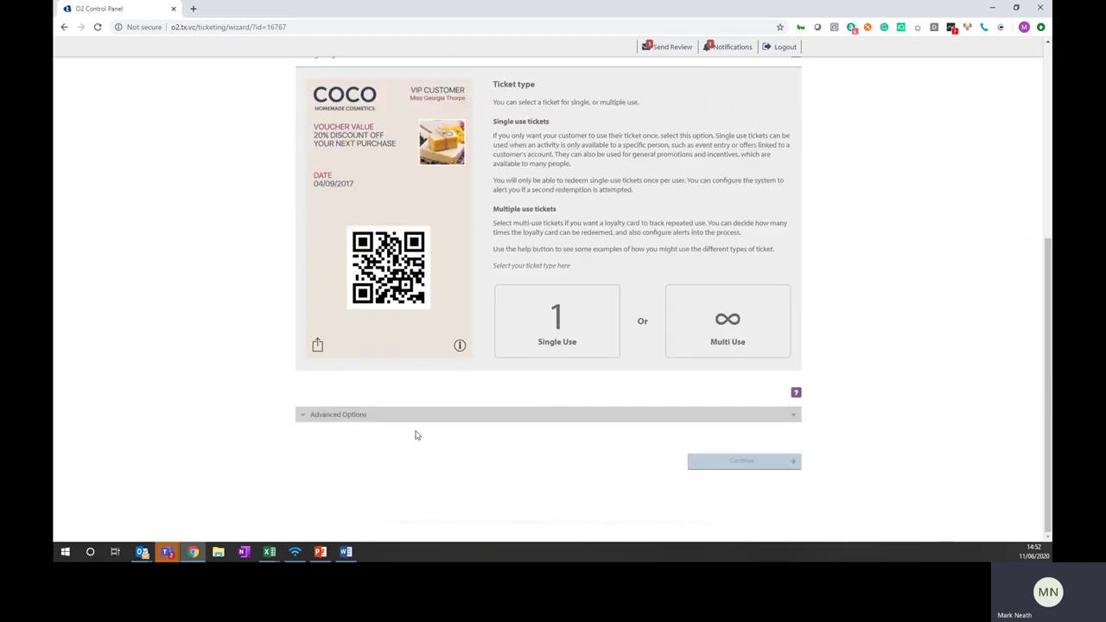
pyautogui.click(357, 415)
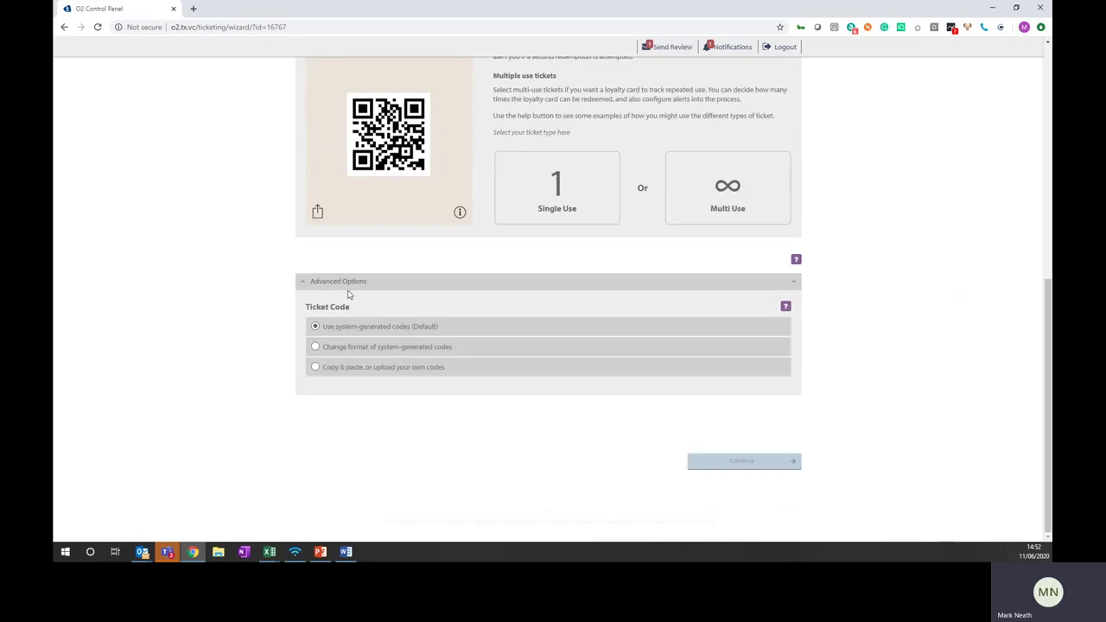
pyautogui.click(352, 285)
pyautogui.scroll(5, 352, 286)
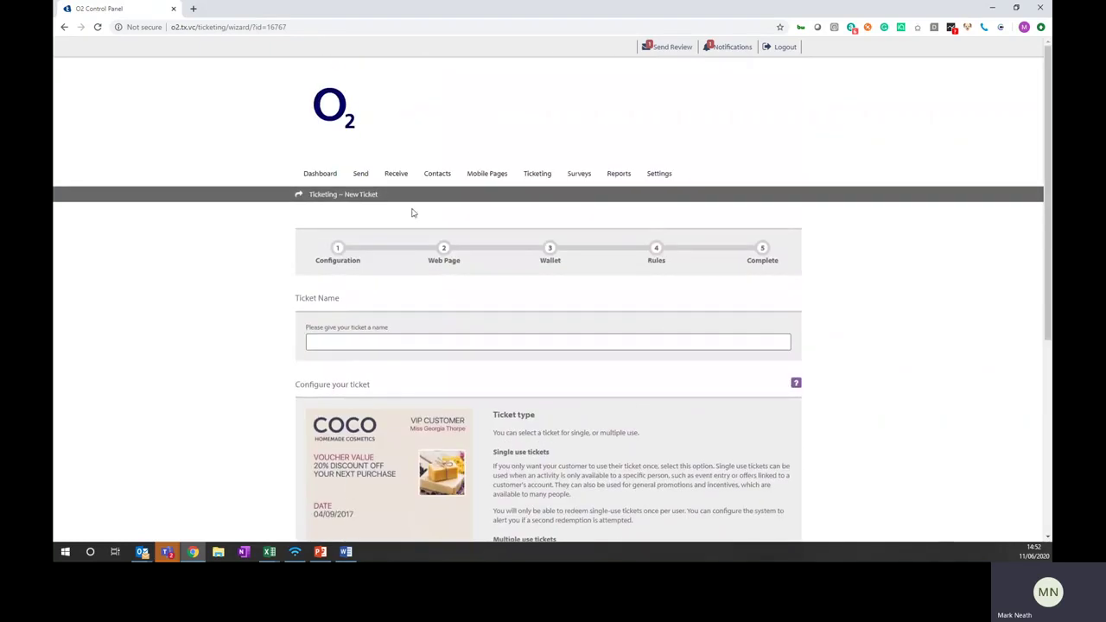
pyautogui.moveTo(611, 169)
pyautogui.moveTo(649, 173)
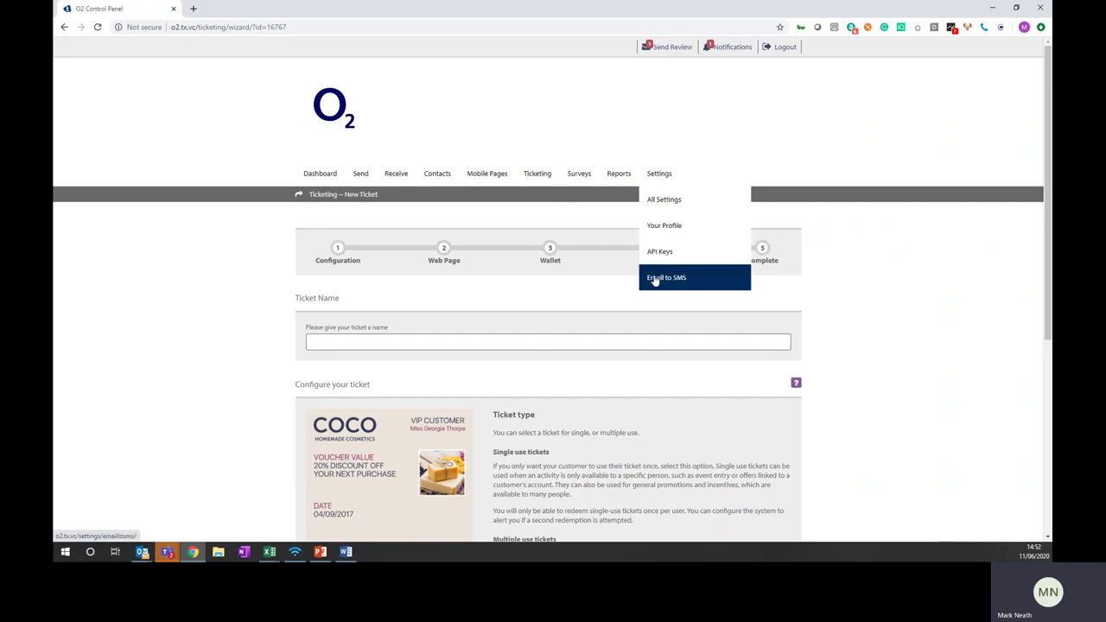
# In Email to SMS settings, add another authorised email address with sender name Zest 4
pyautogui.click(654, 279)
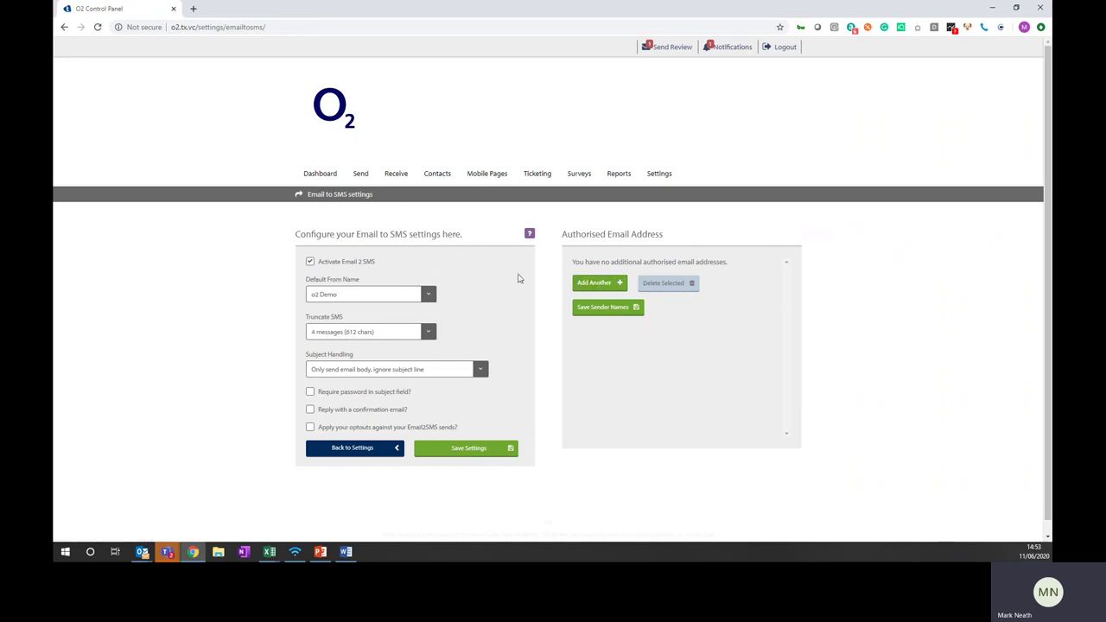
pyautogui.click(605, 283)
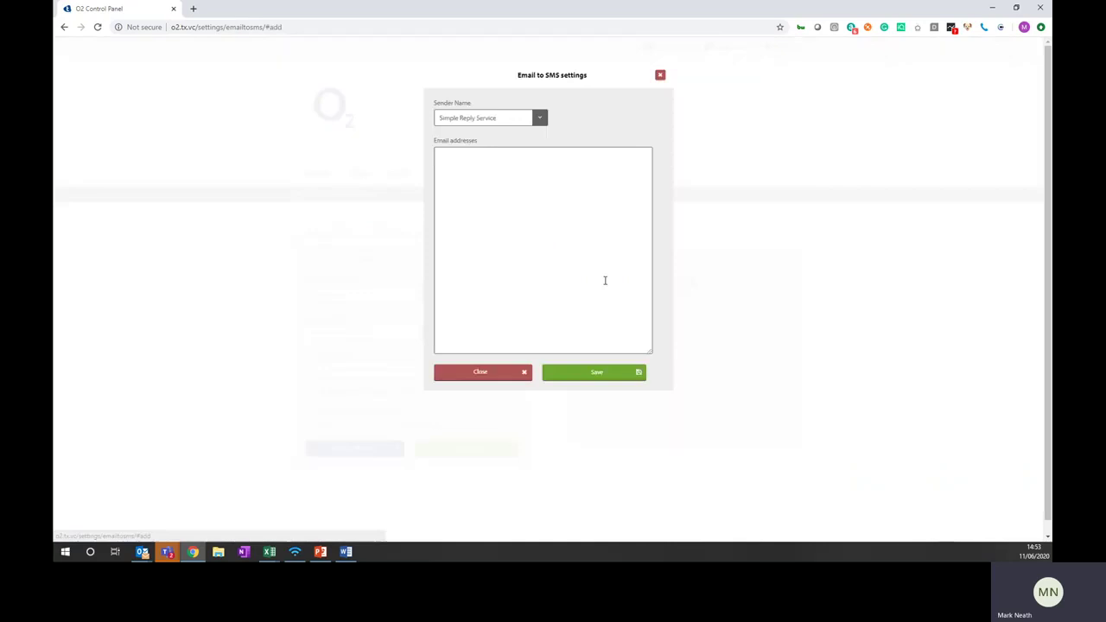
pyautogui.click(488, 162)
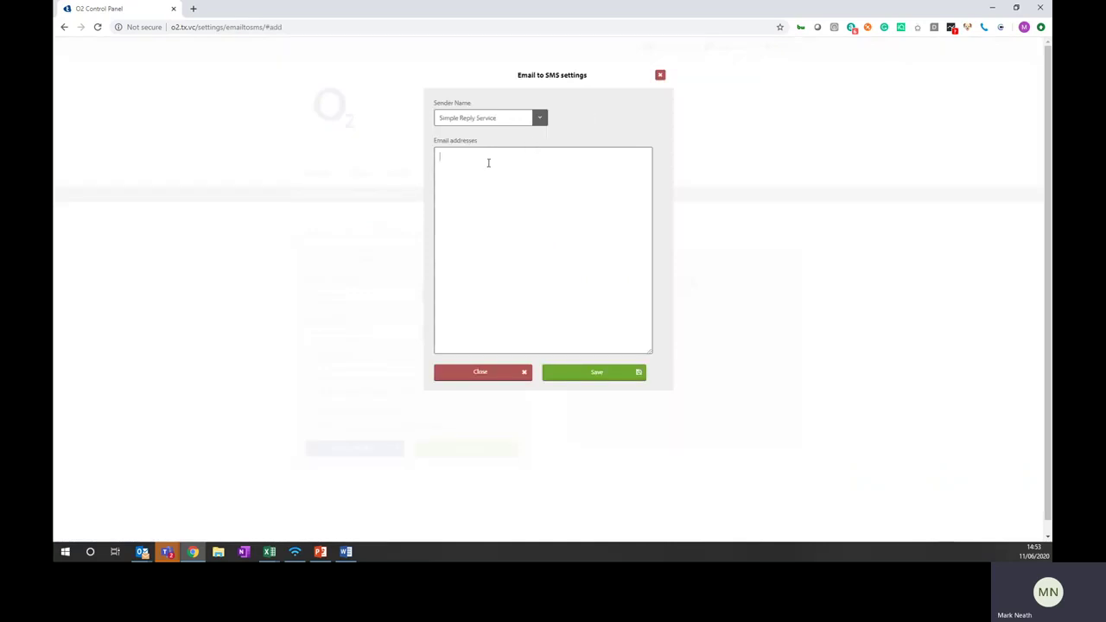
pyautogui.click(540, 118)
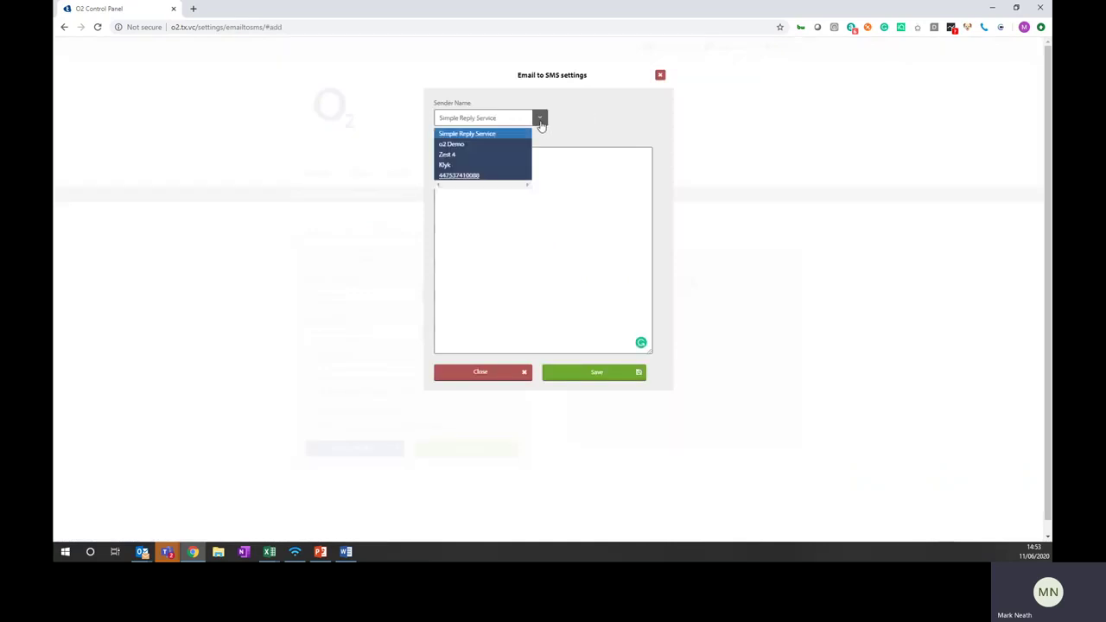
pyautogui.click(472, 155)
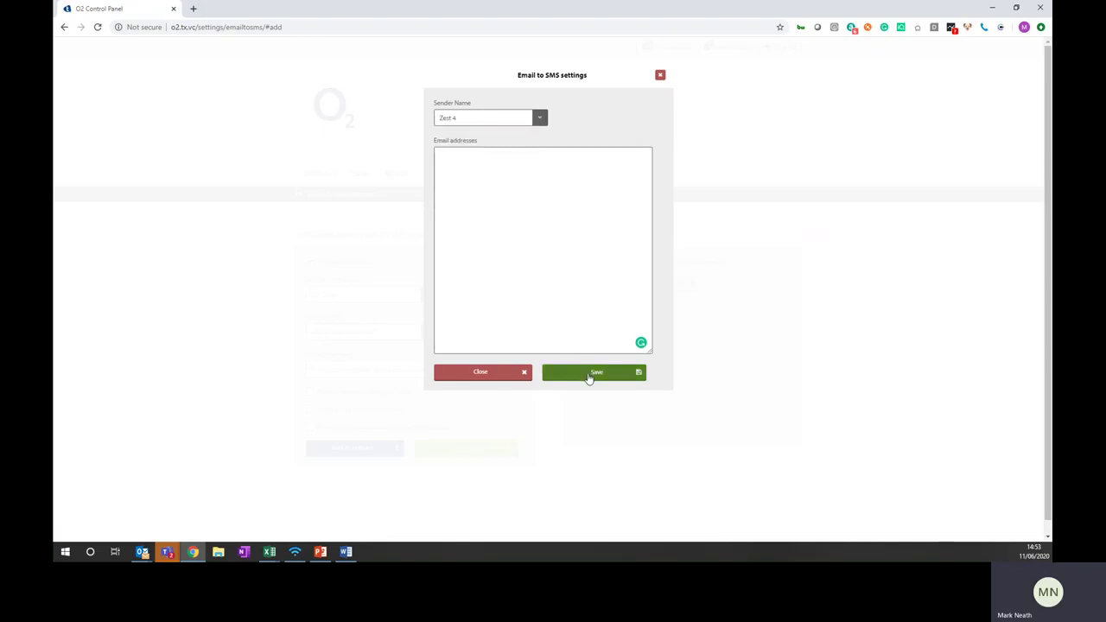
pyautogui.click(472, 160)
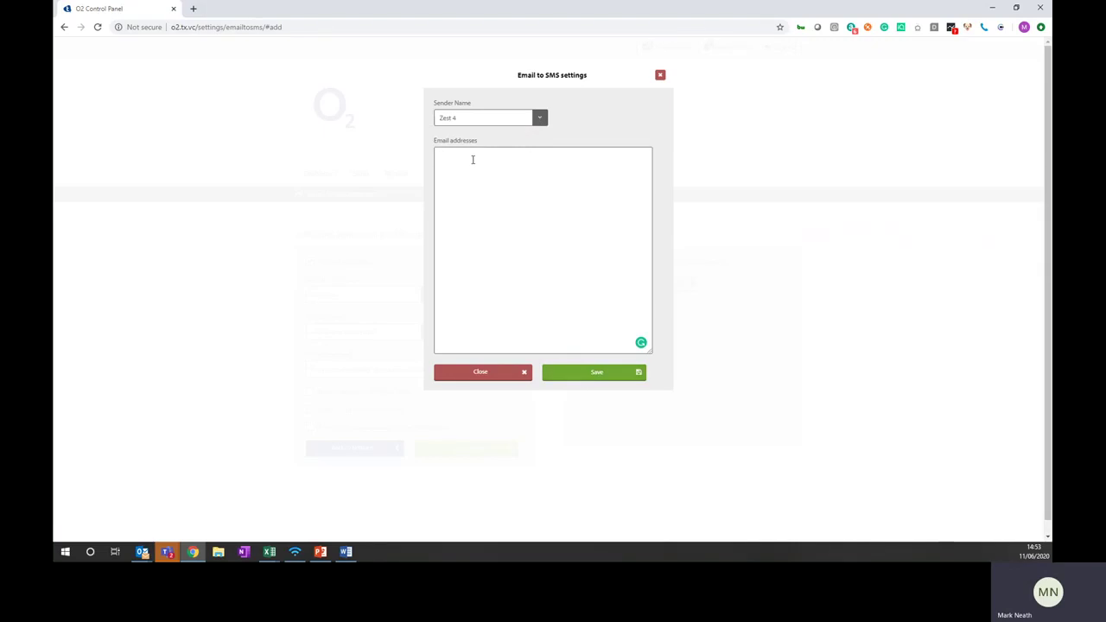
# Save the new Zest 4 authorised email, then return to Settings and the dashboard
pyautogui.click(605, 375)
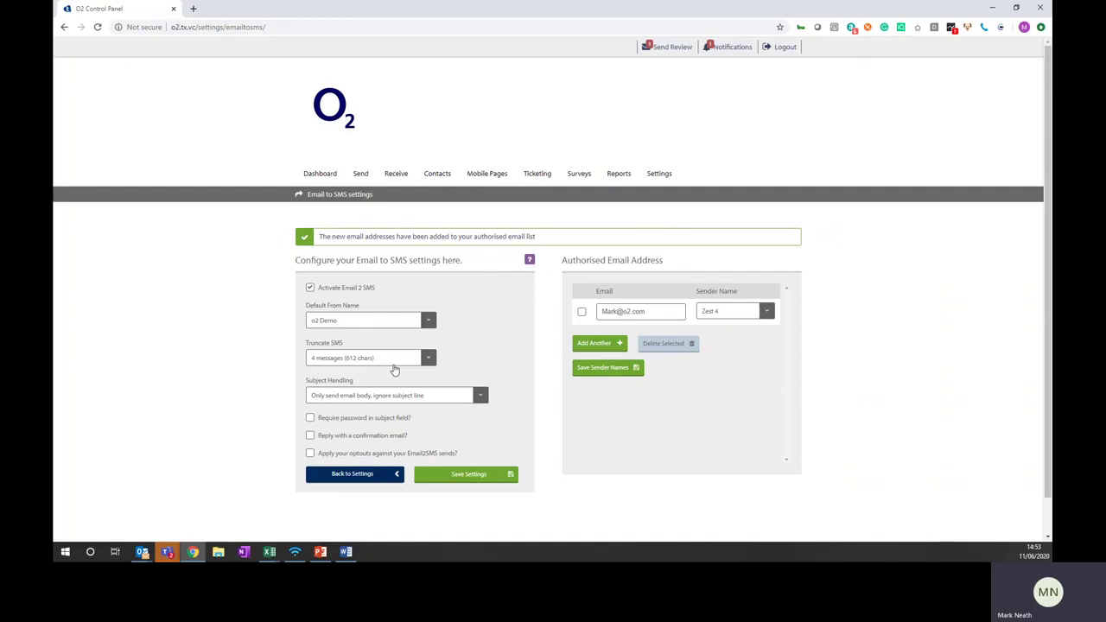
pyautogui.click(374, 486)
pyautogui.click(330, 175)
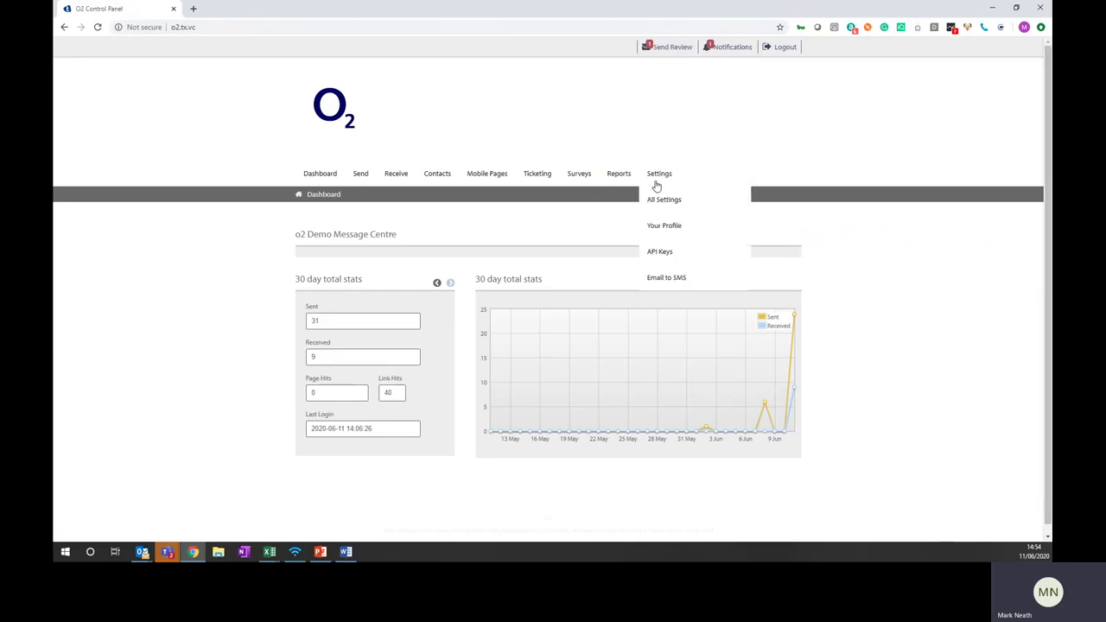
# Return to the dashboard showing 30-day stats: 31 sent, 9 received, 0 page hits, 40 link hits
pyautogui.moveTo(647, 184)
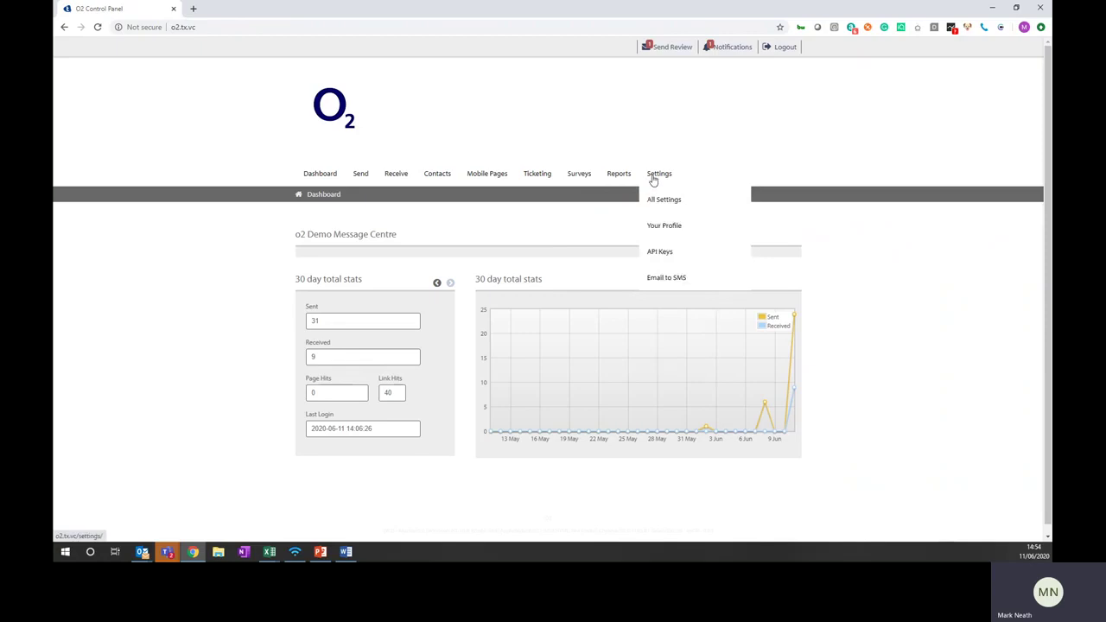